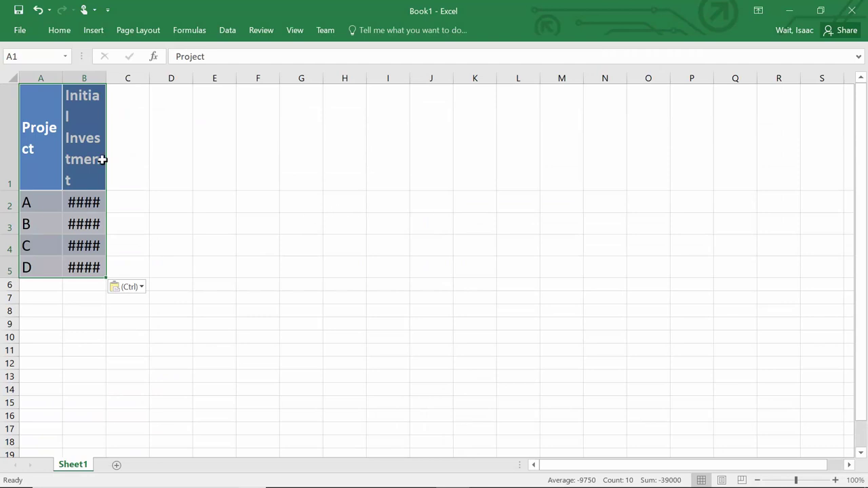
{"action": "left_click_drag", "start_coordinate": [106, 78], "coordinate": [107, 78]}
{"action": "double_click", "coordinate": [107, 78]}
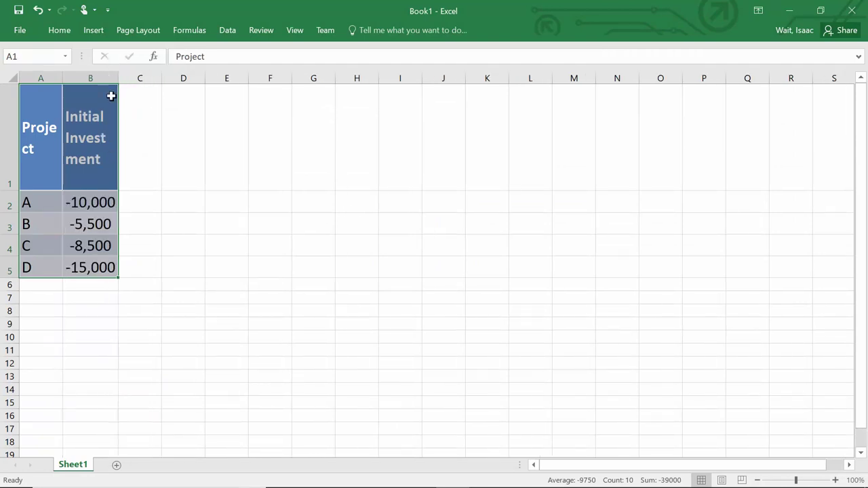
{"action": "left_click", "coordinate": [126, 367]}
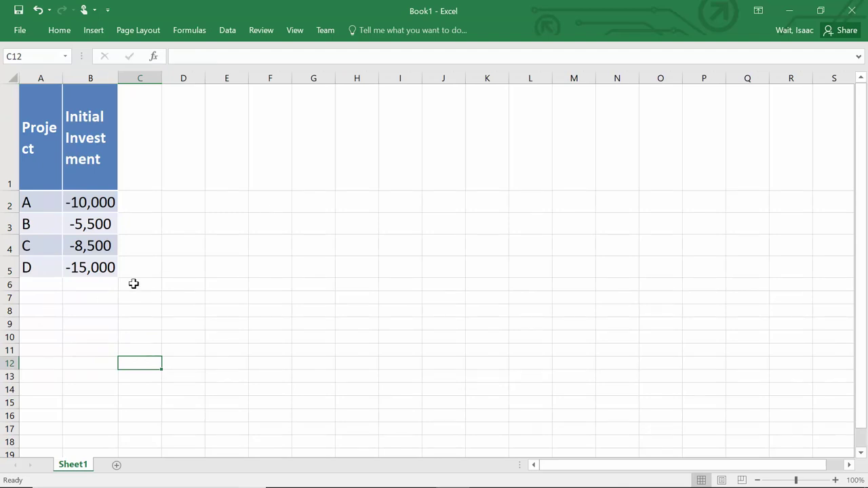
{"action": "key", "text": "ctrl+z"}
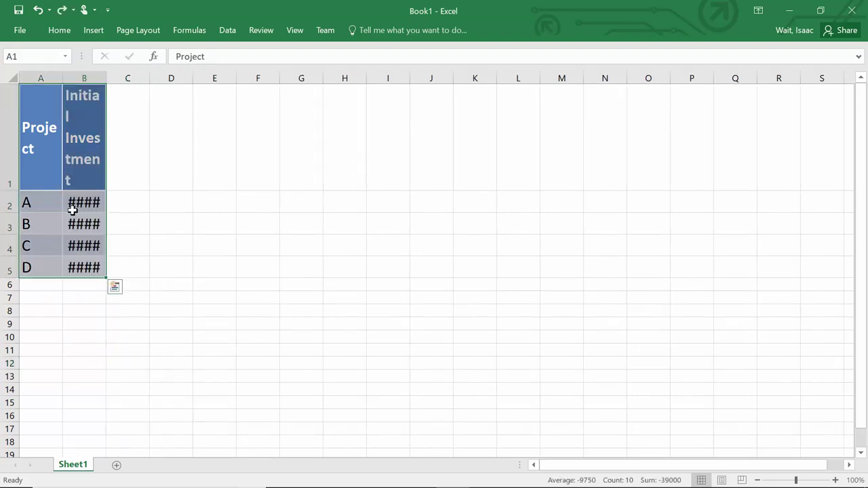
Undo the formatted table paste and paste the project investment data again at A1 without its source formatting.
{"action": "left_click", "coordinate": [114, 289]}
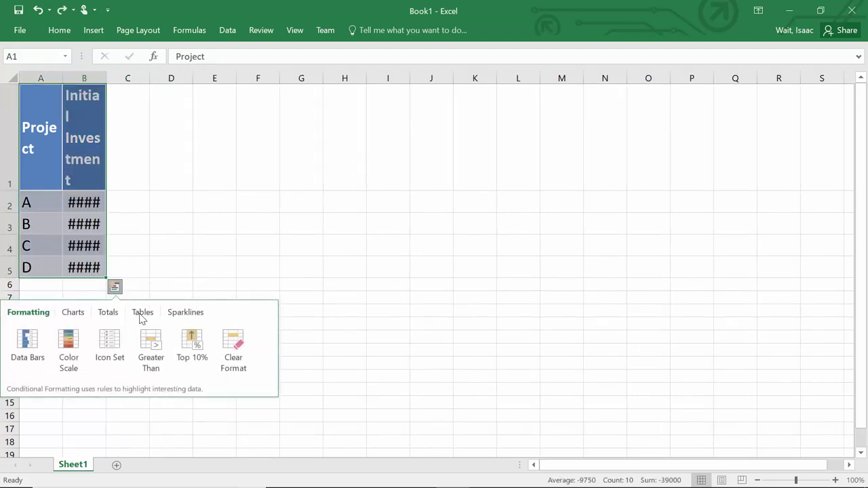
{"action": "left_click", "coordinate": [139, 266]}
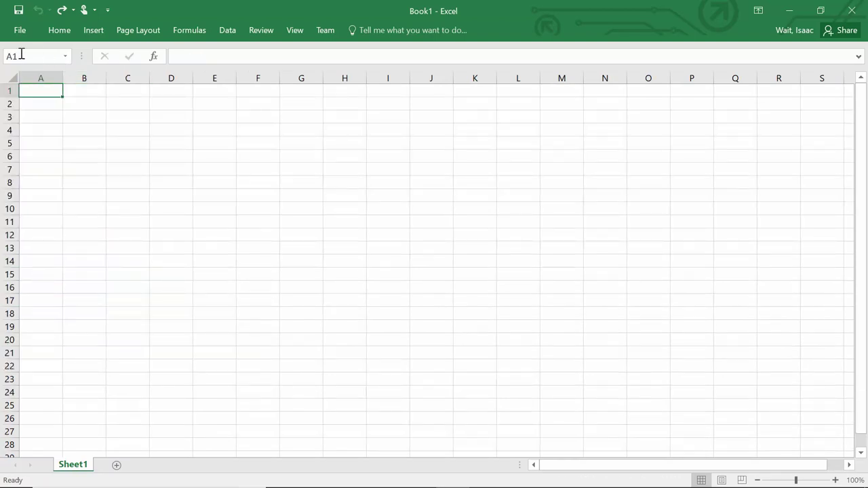
{"action": "left_click", "coordinate": [58, 31]}
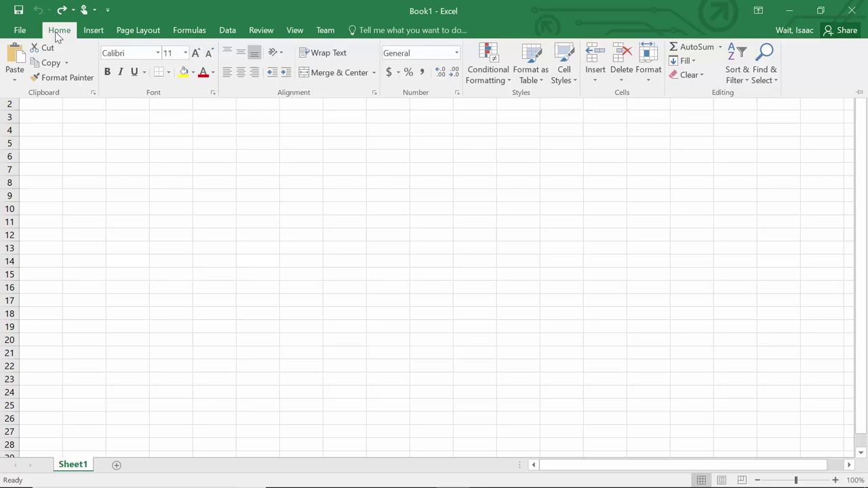
{"action": "left_click", "coordinate": [15, 76]}
{"action": "left_click", "coordinate": [34, 112]}
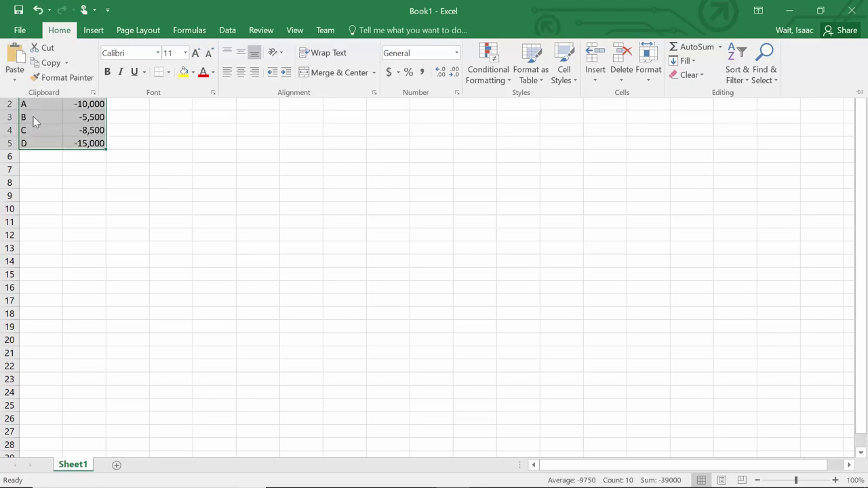
Enter the label "Budget limit, b=" in A7 and fit column A's width to its contents.
{"action": "left_click", "coordinate": [34, 173]}
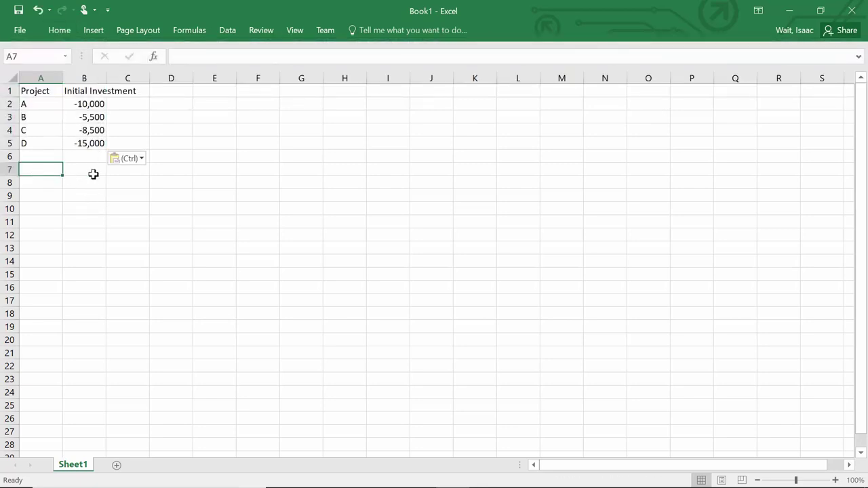
{"action": "type", "text": "Bud"}
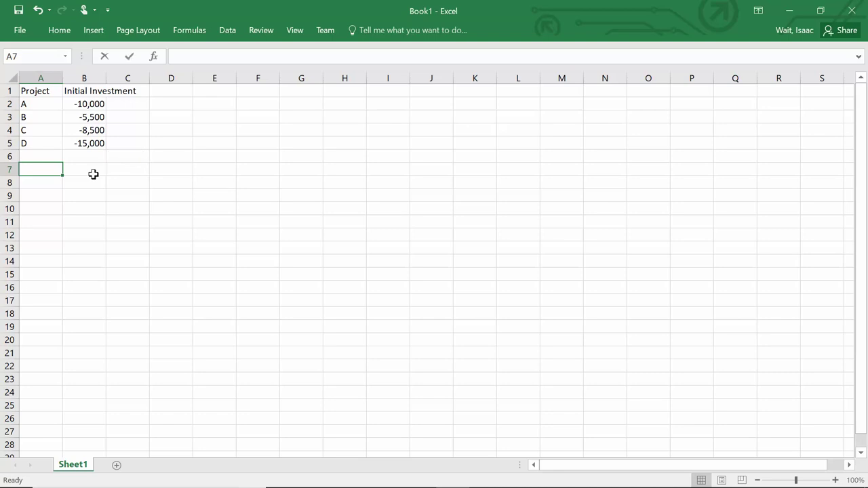
{"action": "type", "text": "get limit, b="}
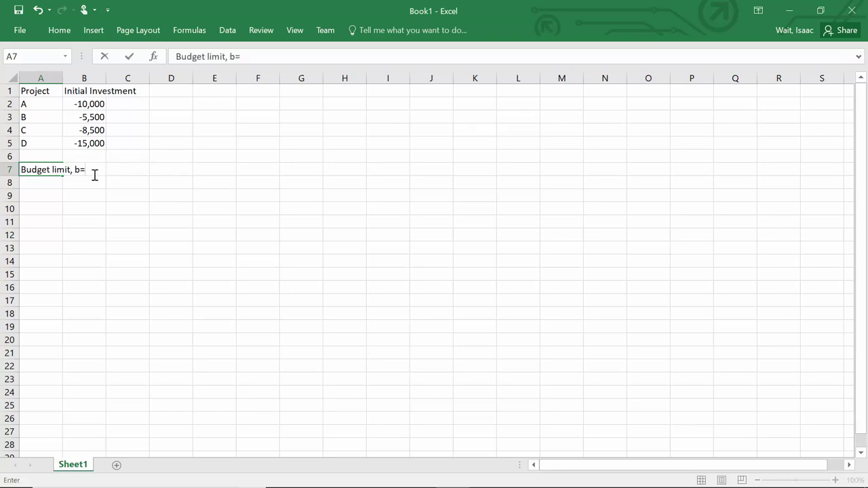
{"action": "key", "text": "Return"}
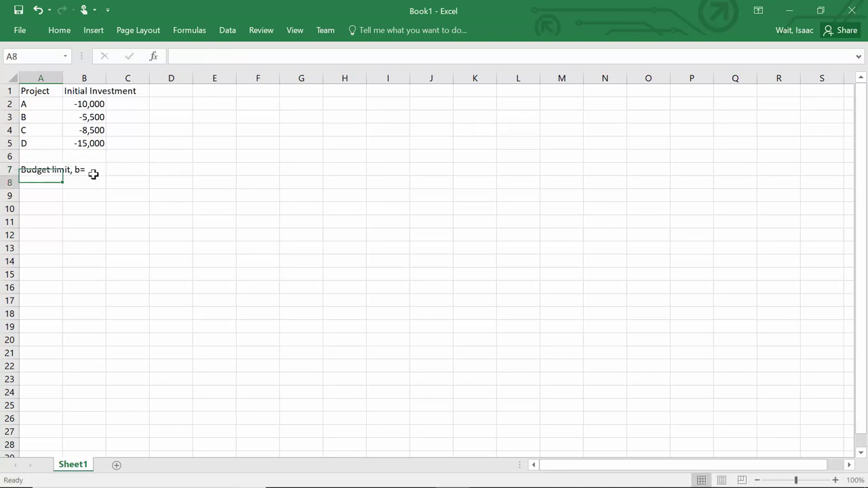
{"action": "left_click", "coordinate": [66, 78]}
{"action": "double_click", "coordinate": [62, 78]}
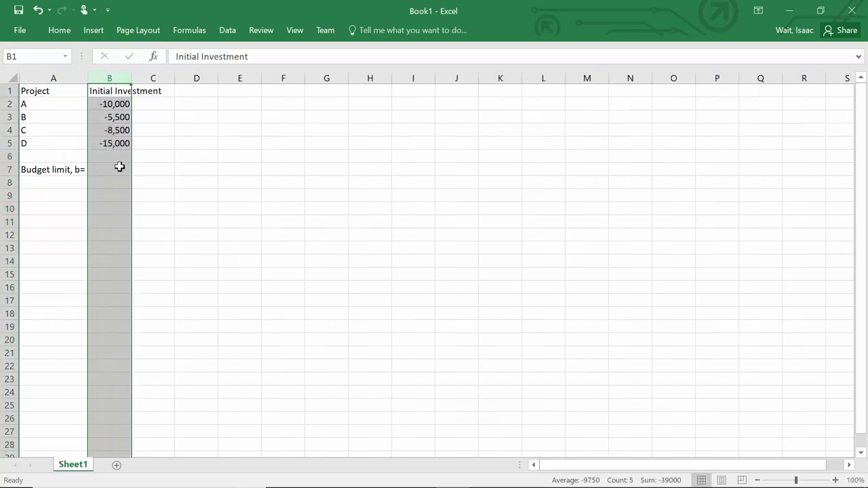
Enter the budget limit of -23,500 in B7.
{"action": "left_click", "coordinate": [117, 169]}
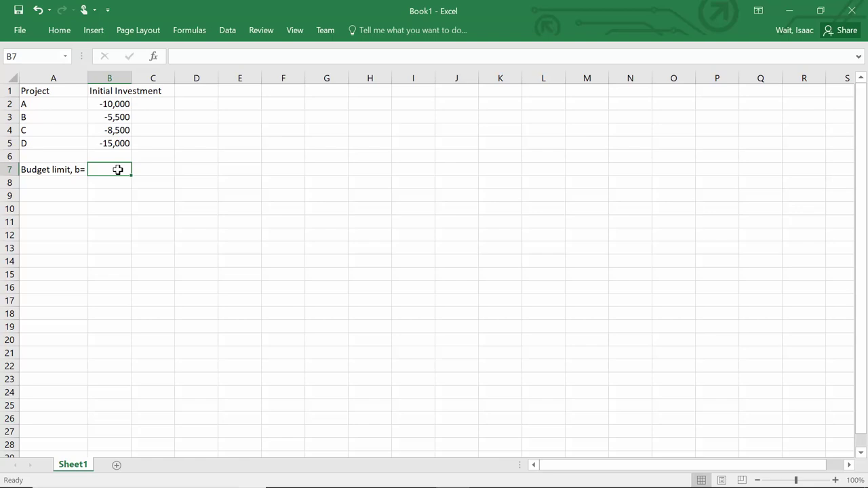
{"action": "type", "text": "-"}
{"action": "type", "text": "23,500"}
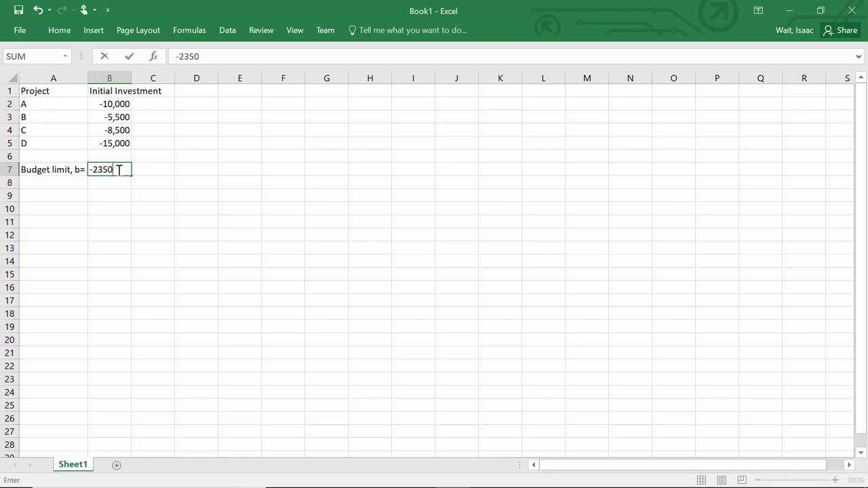
{"action": "key", "text": "Return"}
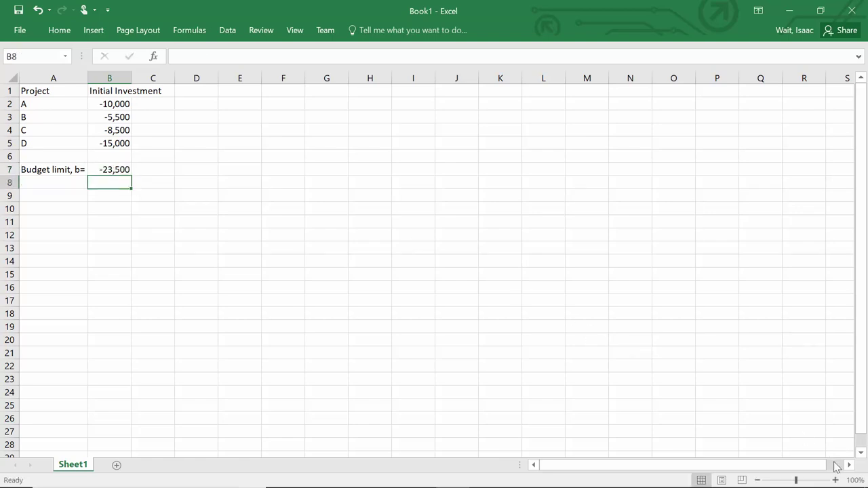
Enter the headers "Bundle #" in A9 and "Combination" in B9, and fit column B's width to its contents.
{"action": "left_click", "coordinate": [835, 480]}
{"action": "left_click", "coordinate": [835, 480]}
{"action": "left_click", "coordinate": [835, 479]}
{"action": "left_click", "coordinate": [88, 226]}
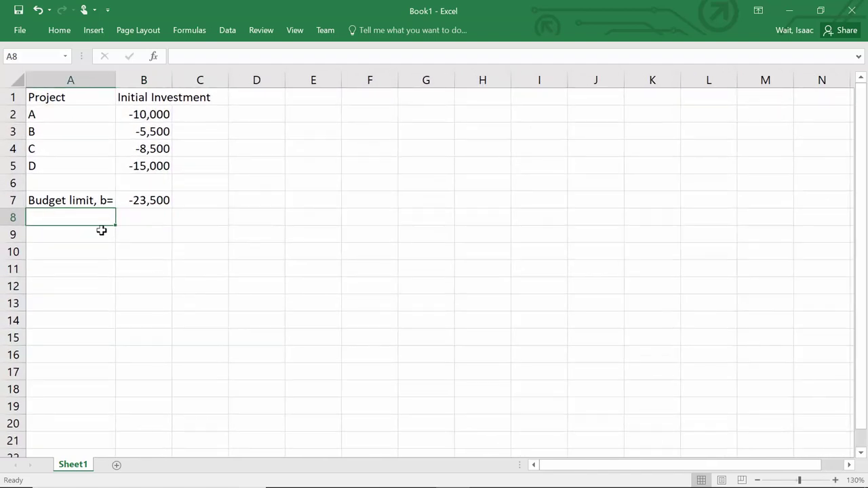
{"action": "left_click", "coordinate": [101, 230]}
{"action": "type", "text": "Bundle"}
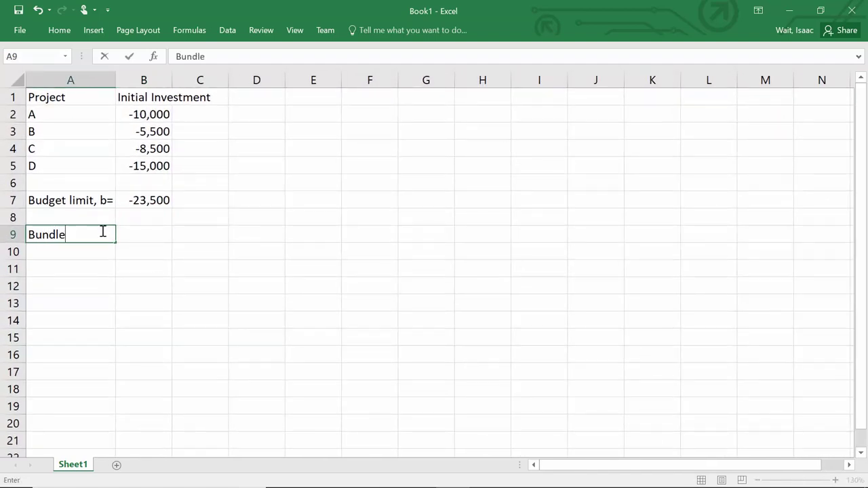
{"action": "type", "text": " #"}
{"action": "key", "text": "Tab"}
{"action": "type", "text": "Combination"}
{"action": "key", "text": "Tab"}
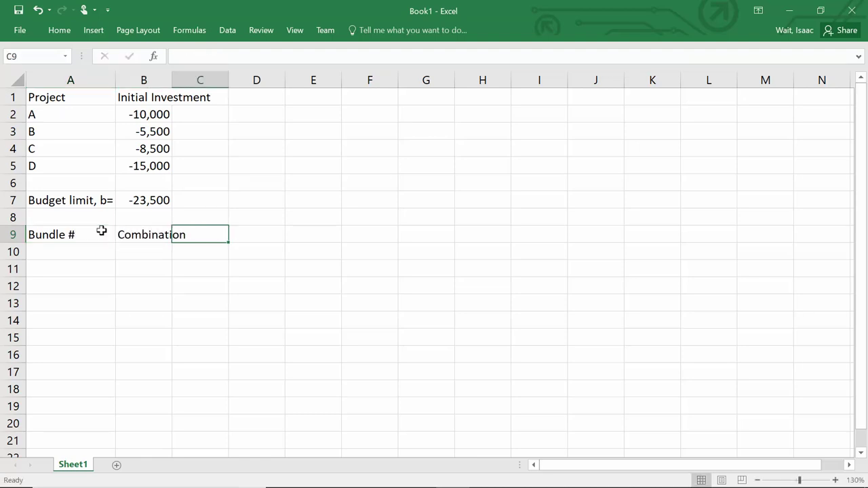
{"action": "double_click", "coordinate": [172, 80]}
Add the headers "Cost" in C9 and "Feasible?" in D9.
{"action": "type", "text": "Cost"}
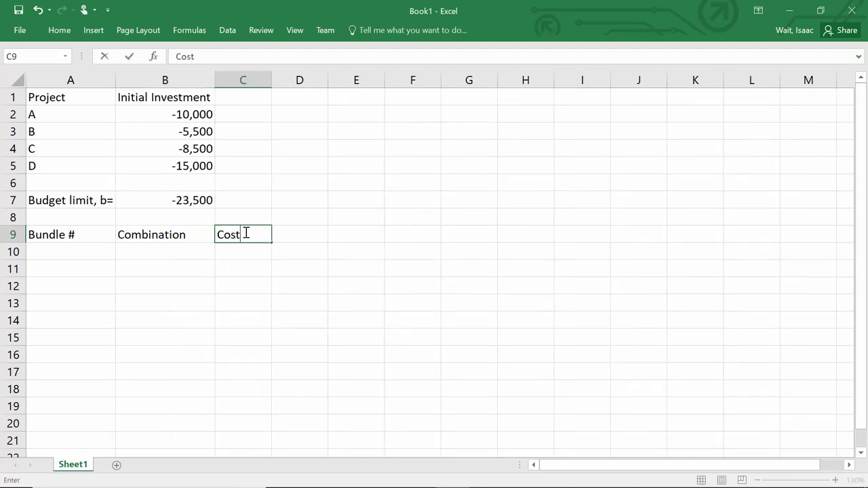
{"action": "key", "text": "Tab"}
{"action": "type", "text": "Possib"}
{"action": "key", "text": "BackSpace"}
{"action": "key", "text": "BackSpace"}
{"action": "key", "text": "BackSpace"}
{"action": "type", "text": "Feasible?"}
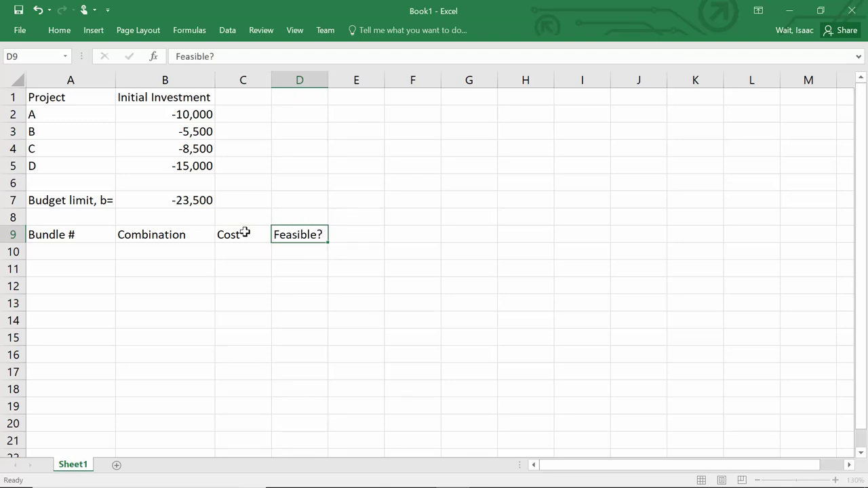
{"action": "key", "text": "Return"}
Number the bundles from 1 to 16 in A10:A25 by entering 1 and 2 and filling the series down.
{"action": "type", "text": "1"}
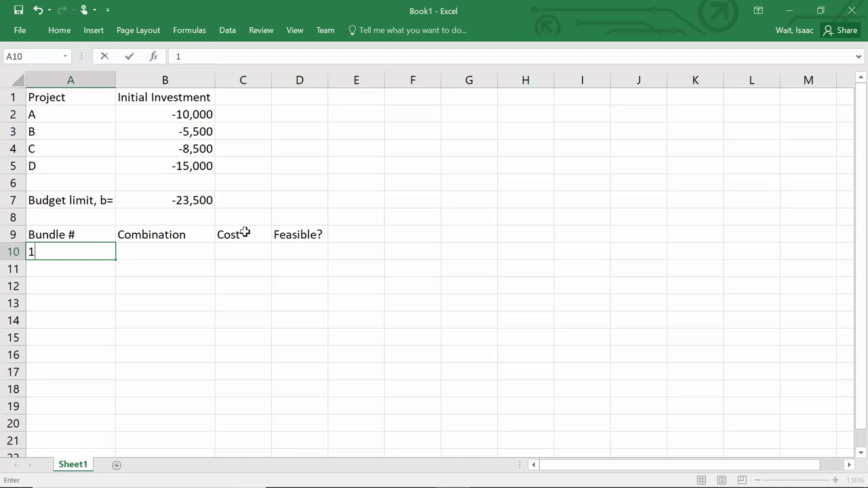
{"action": "key", "text": "Return"}
{"action": "type", "text": "2"}
{"action": "key", "text": "Return"}
{"action": "left_click_drag", "start_coordinate": [112, 255], "coordinate": [107, 448]}
{"action": "scroll", "coordinate": [186, 314], "scroll_direction": "up", "scroll_amount": 2}
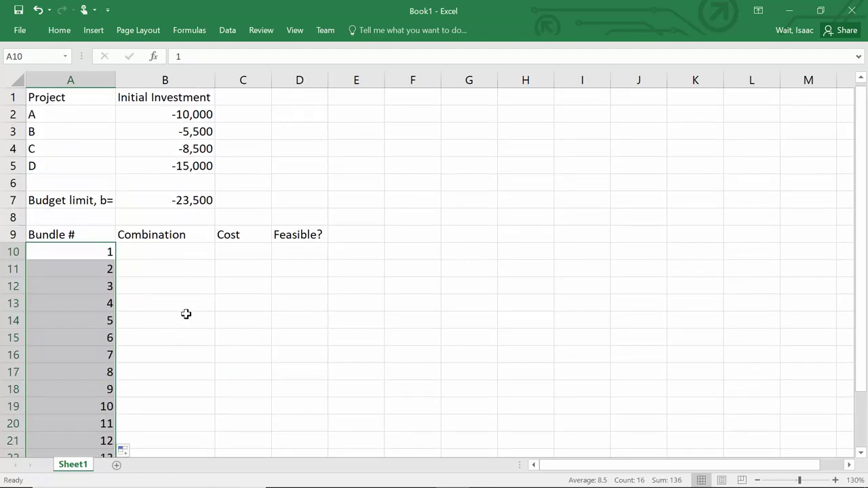
List the single-project combinations A, B, C and D in B10:B13.
{"action": "left_click", "coordinate": [188, 258]}
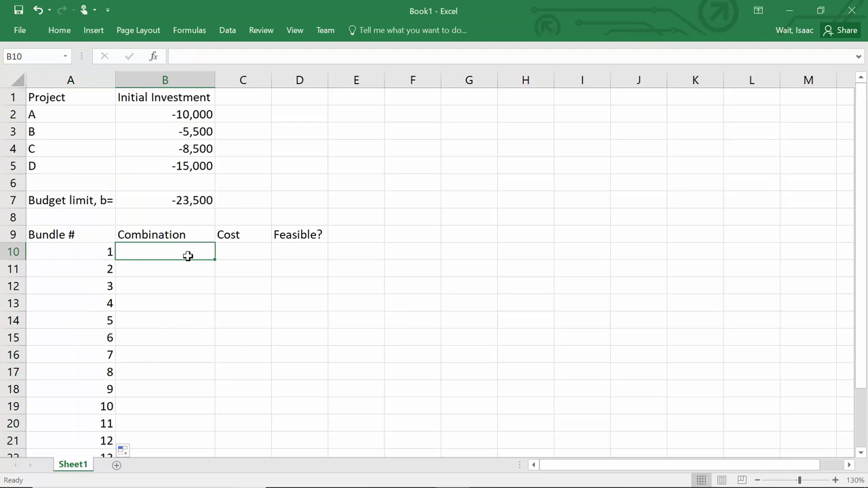
{"action": "type", "text": "A"}
{"action": "key", "text": "Return"}
{"action": "type", "text": "B"}
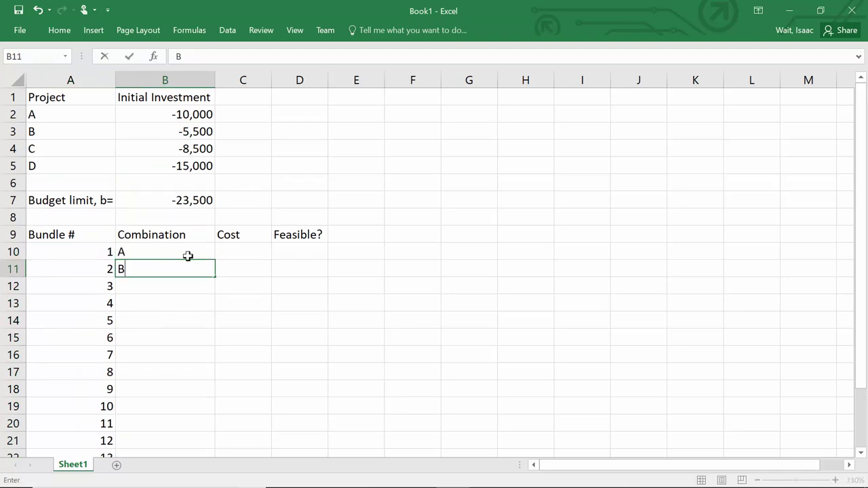
{"action": "key", "text": "Return"}
{"action": "type", "text": "C"}
{"action": "key", "text": "Return"}
{"action": "type", "text": "D"}
{"action": "key", "text": "Return"}
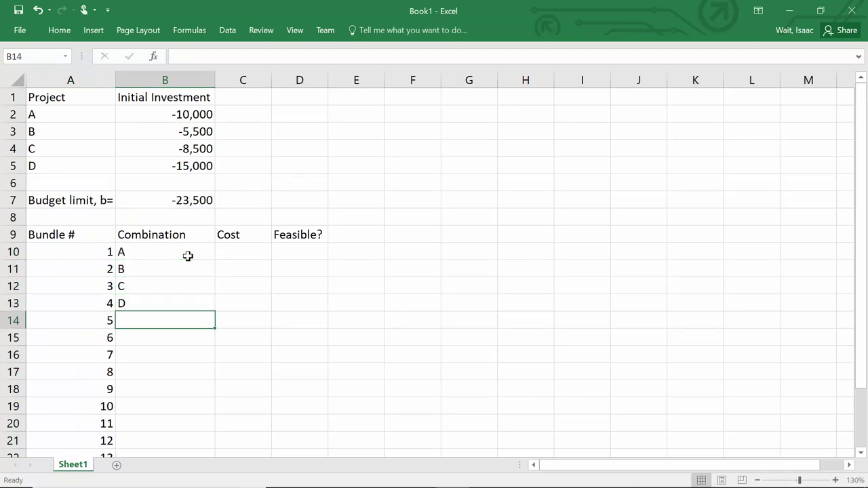
List the two-project combinations AB, AC, AD, BC, BD and CD in B14:B19.
{"action": "type", "text": "AB"}
{"action": "key", "text": "Return"}
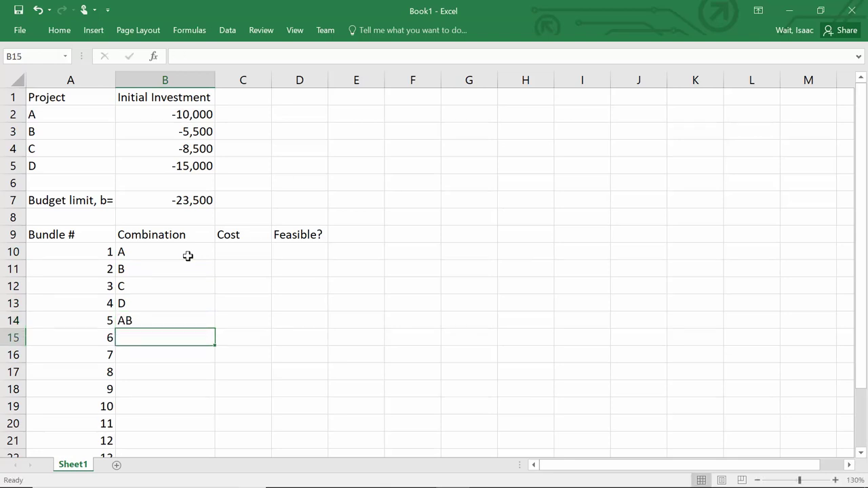
{"action": "type", "text": "AC"}
{"action": "key", "text": "Return"}
{"action": "type", "text": "AD"}
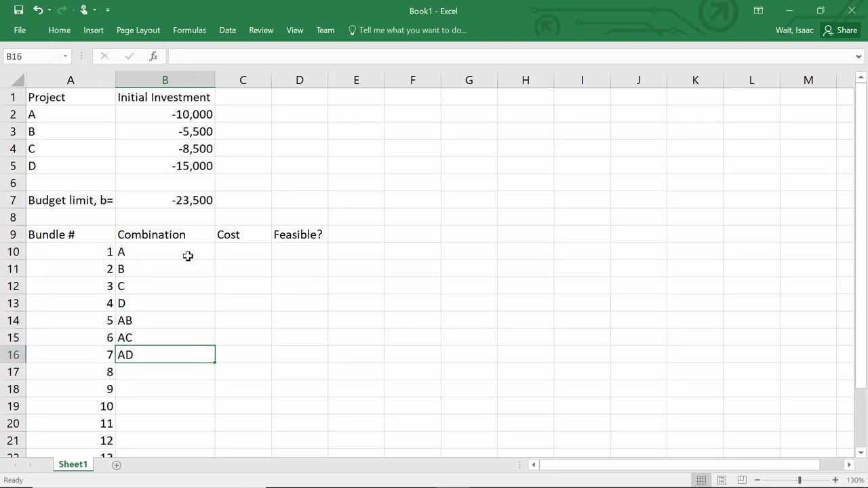
{"action": "key", "text": "Return"}
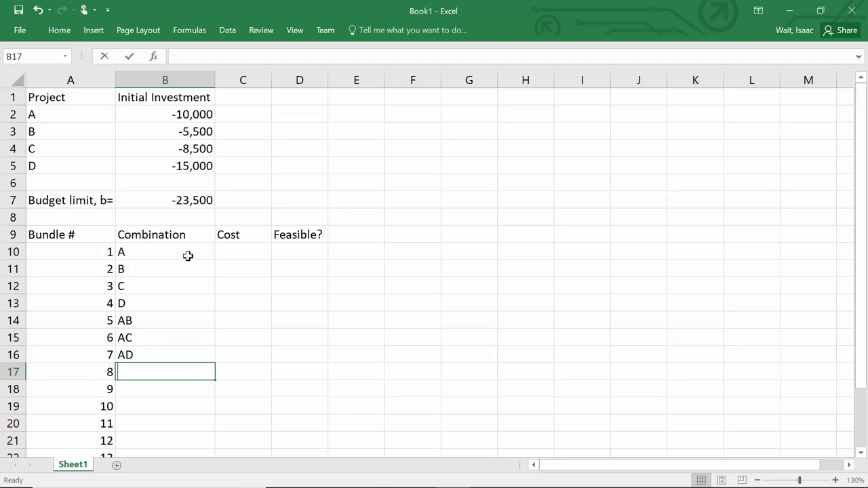
{"action": "type", "text": "BC"}
{"action": "key", "text": "Return"}
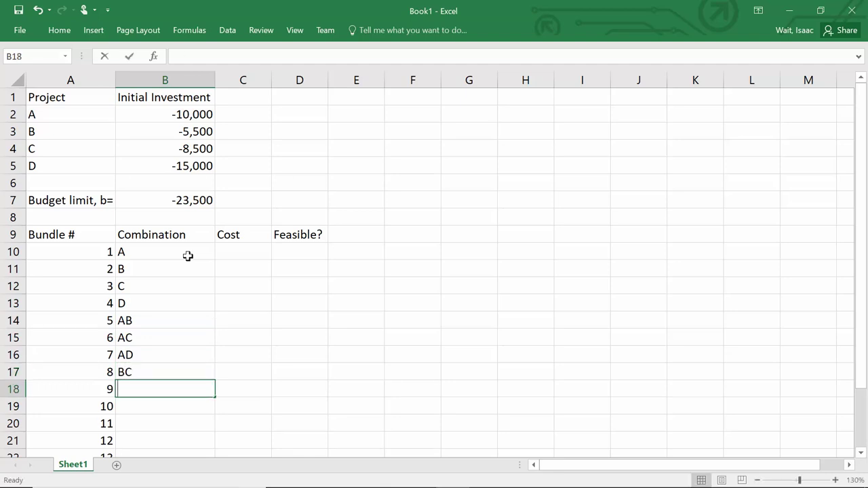
{"action": "type", "text": "BD"}
{"action": "key", "text": "Return"}
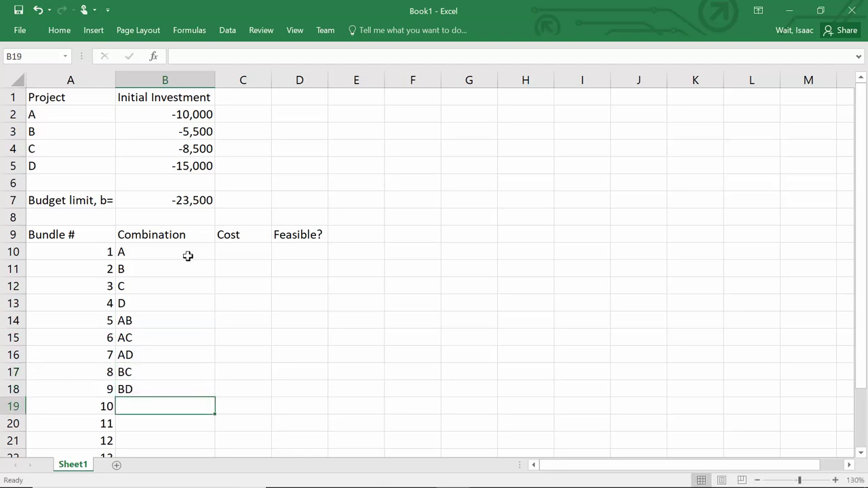
{"action": "type", "text": "CD"}
{"action": "key", "text": "Return"}
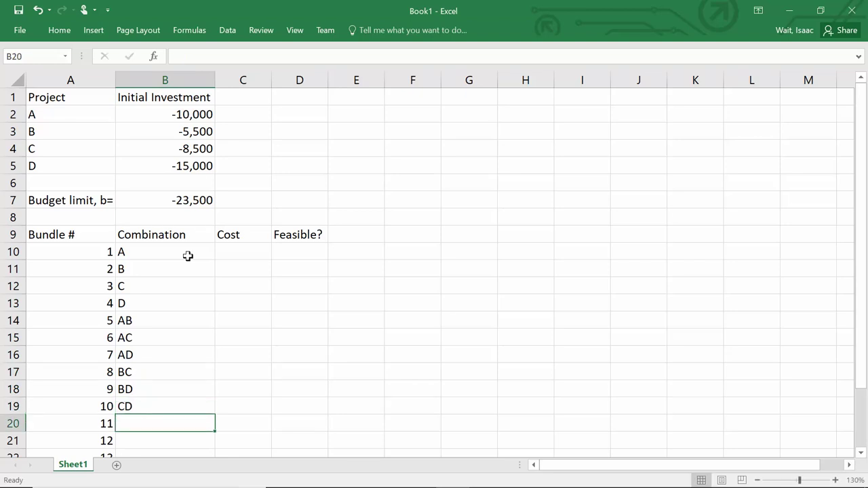
List the three-project combinations ABC, ABD, ACD and BCD in B20:B23.
{"action": "type", "text": "ABC"}
{"action": "key", "text": "Return"}
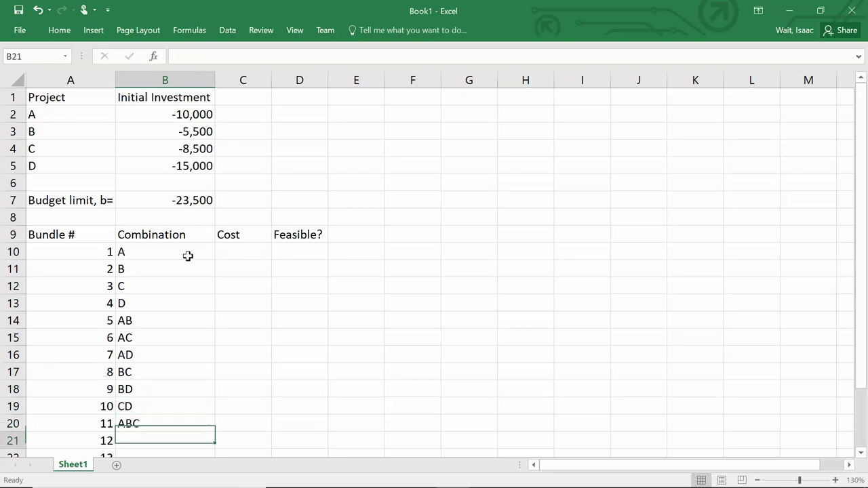
{"action": "type", "text": "ABD"}
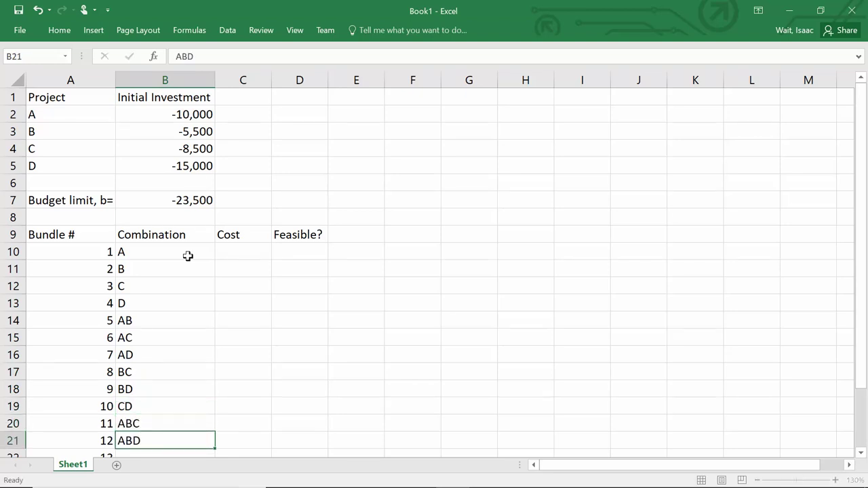
{"action": "key", "text": "Return"}
{"action": "type", "text": "AC"}
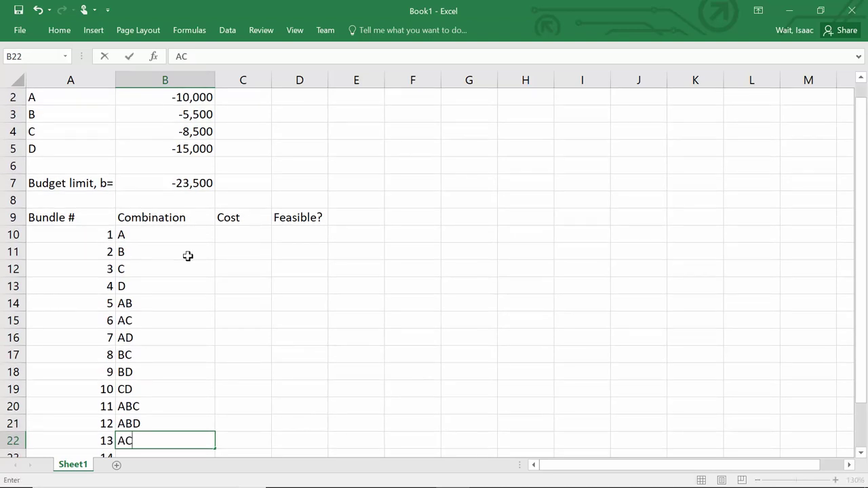
{"action": "type", "text": "D"}
{"action": "key", "text": "Return"}
{"action": "type", "text": "BCD"}
{"action": "key", "text": "Return"}
{"action": "key", "text": "Return"}
Enter the combination ABCD in B24 and "Do Nothing" in B25.
{"action": "type", "text": "ABCD"}
{"action": "key", "text": "Return"}
{"action": "type", "text": "Do Nothing"}
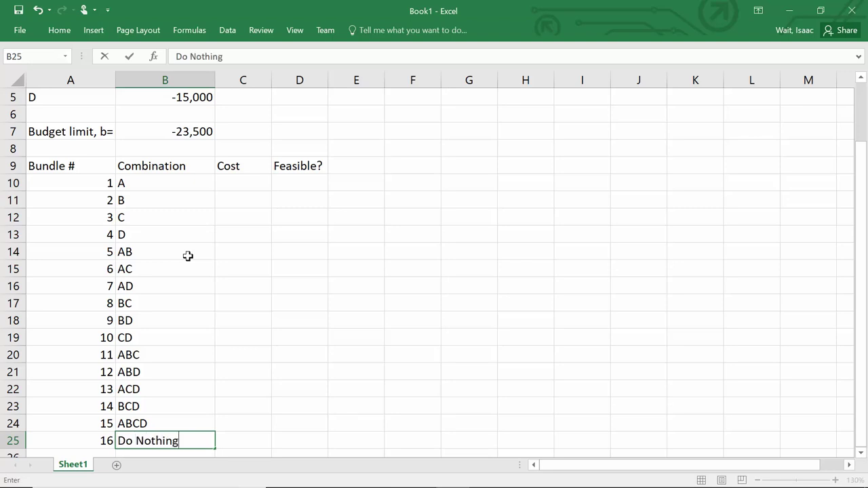
Enter the cost of combination A in C10 as a reference to its initial investment, =B2.
{"action": "key", "text": "Return"}
{"action": "scroll", "coordinate": [194, 244], "scroll_direction": "up", "scroll_amount": 2}
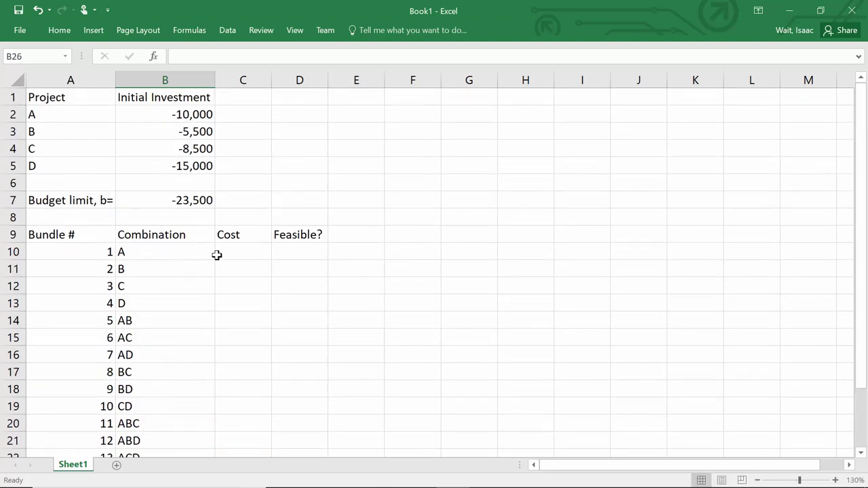
{"action": "left_click", "coordinate": [245, 248]}
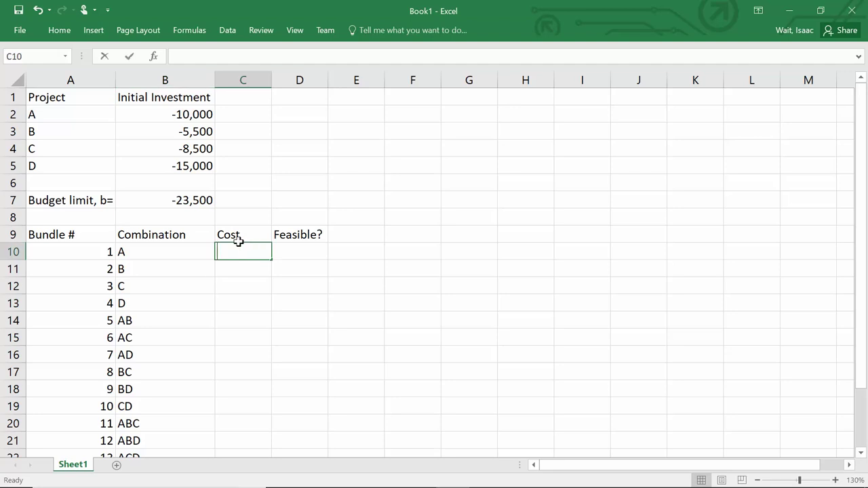
{"action": "type", "text": "="}
{"action": "left_click", "coordinate": [176, 114]}
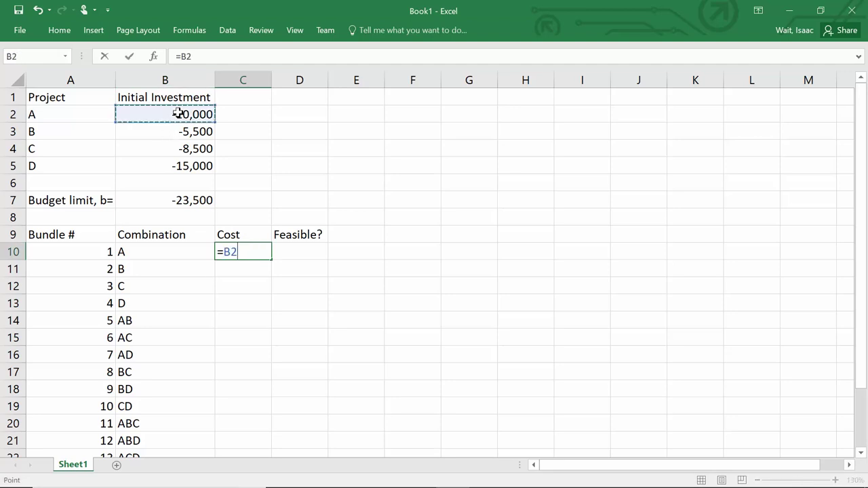
{"action": "key", "text": "Return"}
Calculate the cost of combination AB in C14 with the formula =B2+B3.
{"action": "type", "text": "="}
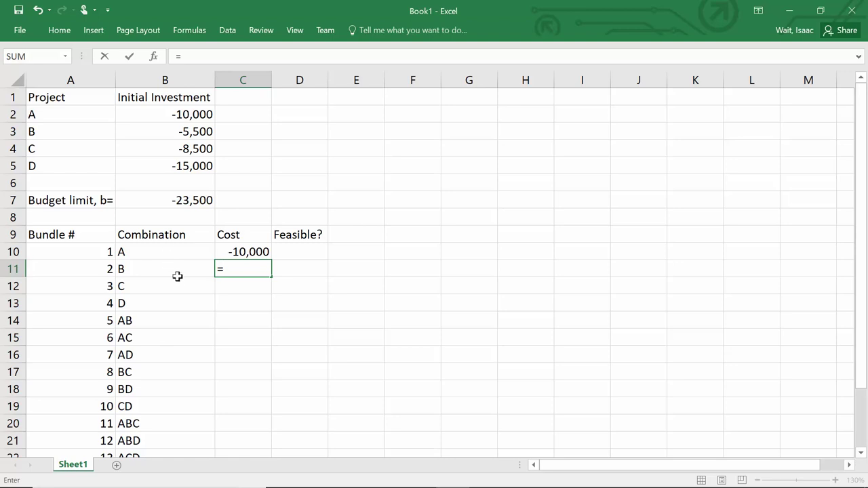
{"action": "key", "text": "Escape"}
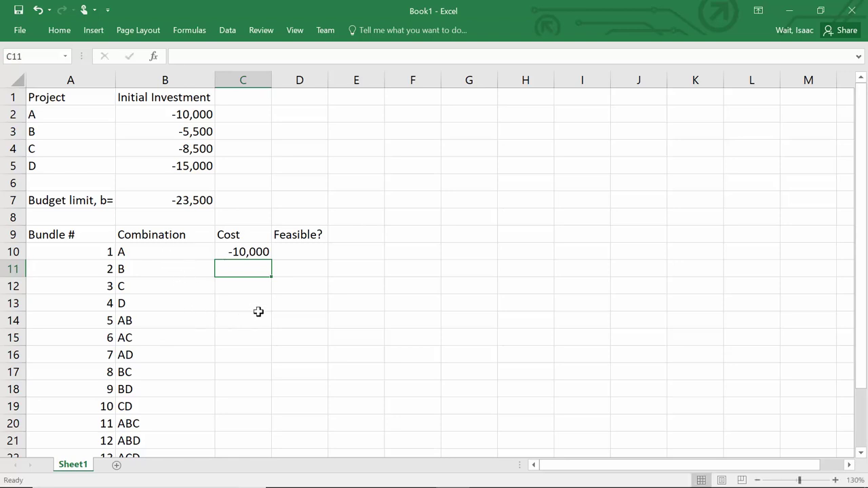
{"action": "left_click", "coordinate": [258, 312]}
{"action": "type", "text": "="}
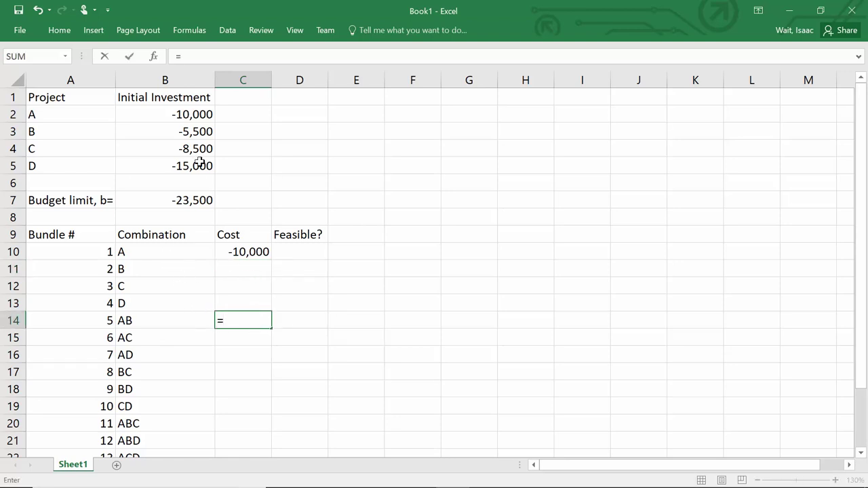
{"action": "left_click", "coordinate": [181, 114]}
{"action": "type", "text": "+"}
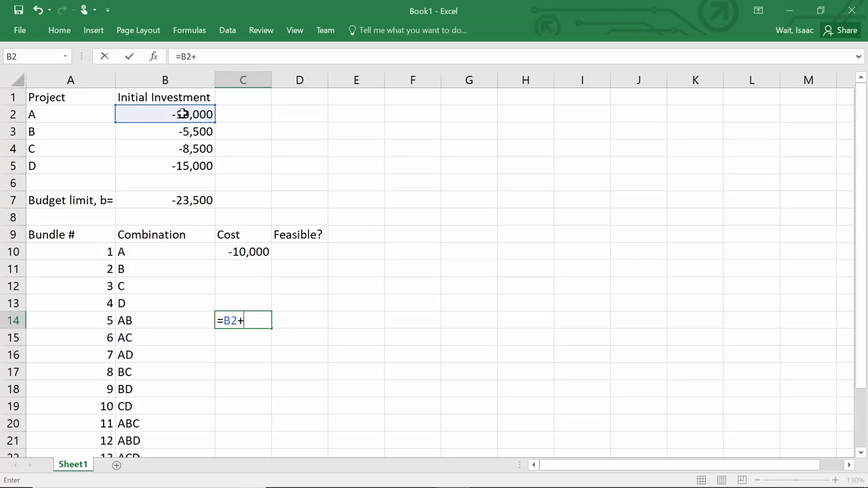
{"action": "left_click", "coordinate": [172, 132]}
{"action": "key", "text": "Return"}
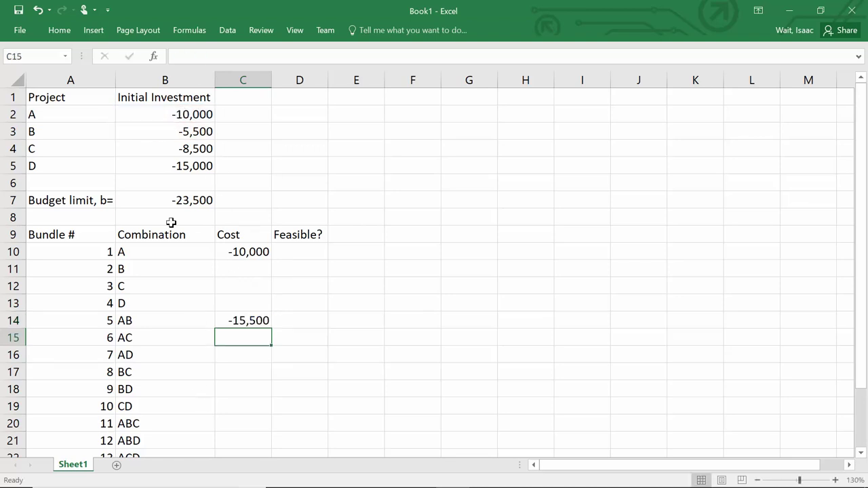
Center the contents of the bundle table range A10:D25 and apply all borders to it.
{"action": "left_click_drag", "start_coordinate": [93, 252], "coordinate": [301, 417]}
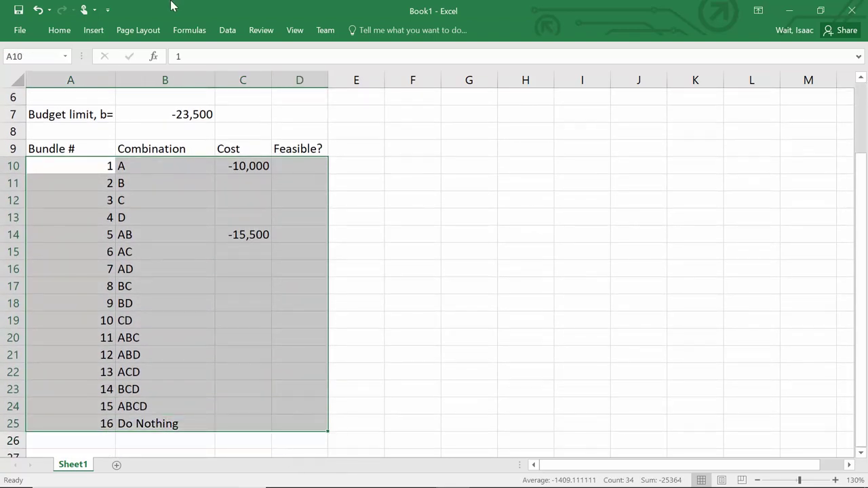
{"action": "left_click", "coordinate": [59, 29]}
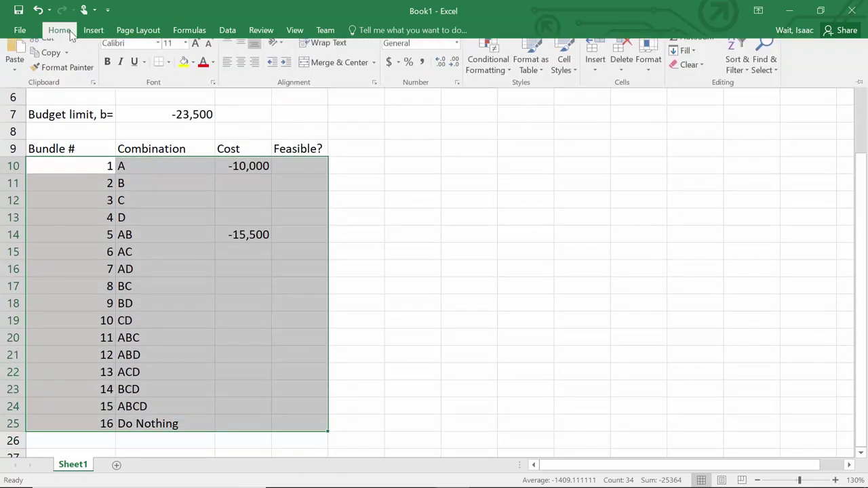
{"action": "left_click", "coordinate": [241, 72]}
{"action": "left_click", "coordinate": [171, 76]}
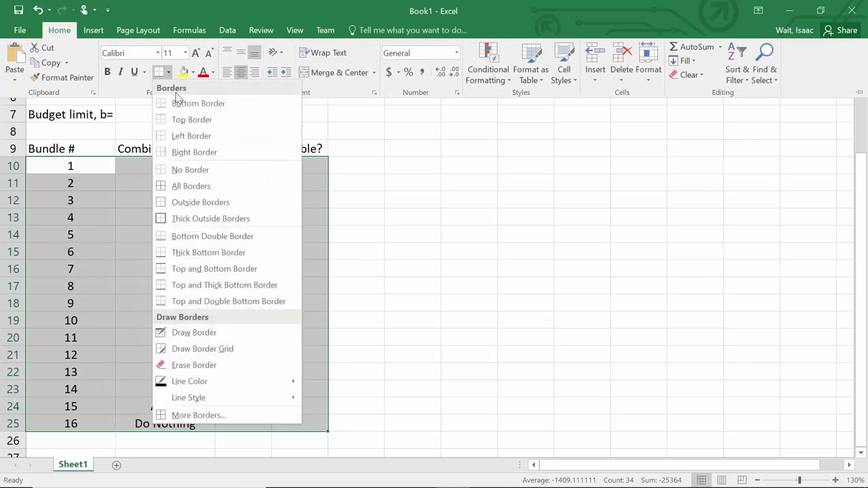
{"action": "left_click", "coordinate": [196, 187]}
{"action": "scroll", "coordinate": [610, 285], "scroll_direction": "up", "scroll_amount": 2}
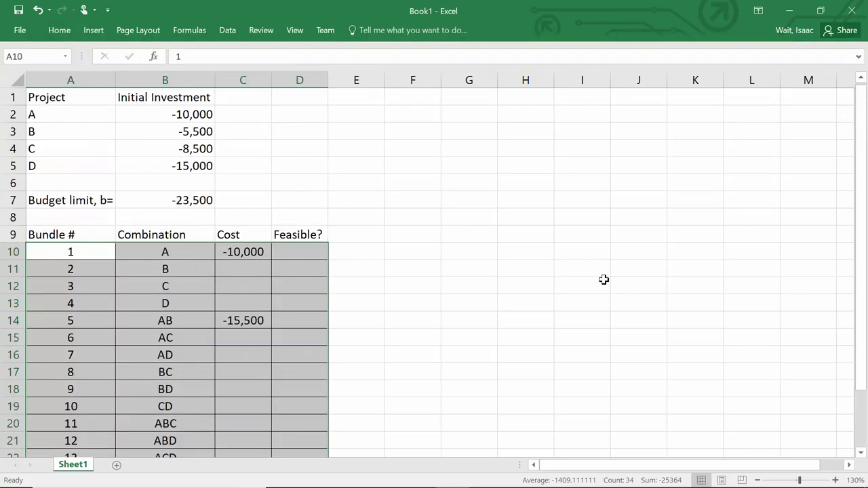
Move the project and initial investment table from A1:B5 to G11:H15, beside the bundle table.
{"action": "left_click", "coordinate": [391, 180]}
{"action": "left_click_drag", "start_coordinate": [41, 97], "coordinate": [538, 338]}
{"action": "left_click", "coordinate": [388, 181]}
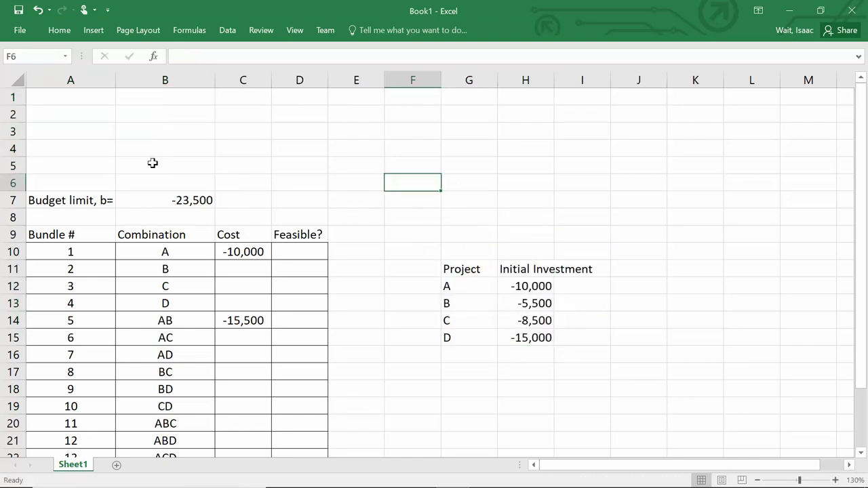
Delete the empty rows 1 to 6 above the budget limit.
{"action": "left_click", "coordinate": [12, 181]}
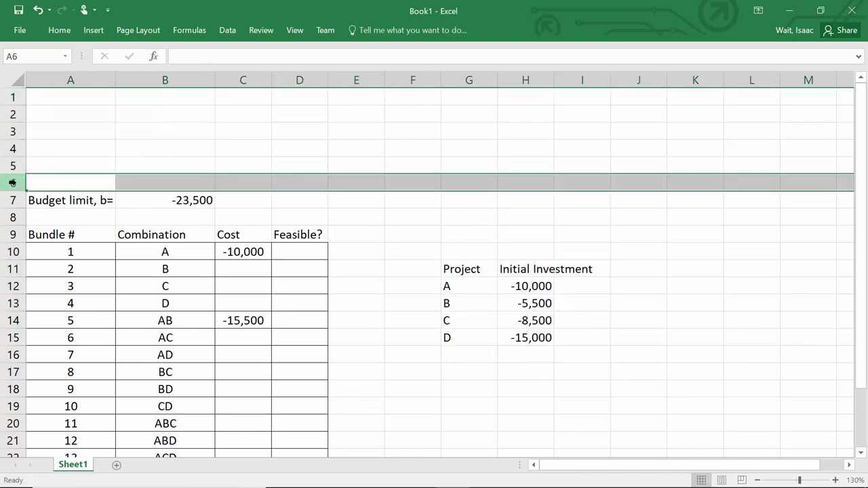
{"action": "left_click", "coordinate": [15, 99], "text": "shift"}
{"action": "right_click", "coordinate": [19, 101]}
{"action": "left_click", "coordinate": [49, 208]}
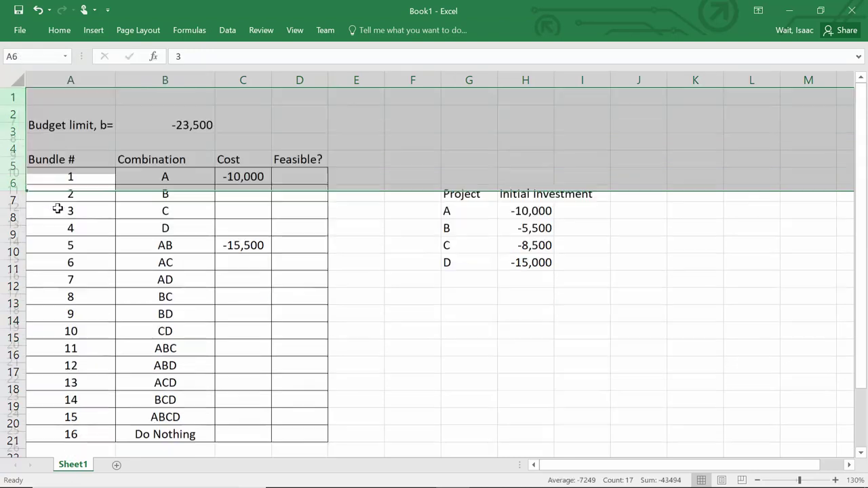
{"action": "left_click", "coordinate": [388, 321]}
Enter the costs of combinations B, C and D in C5:C7 as =H7, =H8 and =H9.
{"action": "left_click", "coordinate": [248, 169]}
{"action": "type", "text": "="}
{"action": "left_click", "coordinate": [522, 197]}
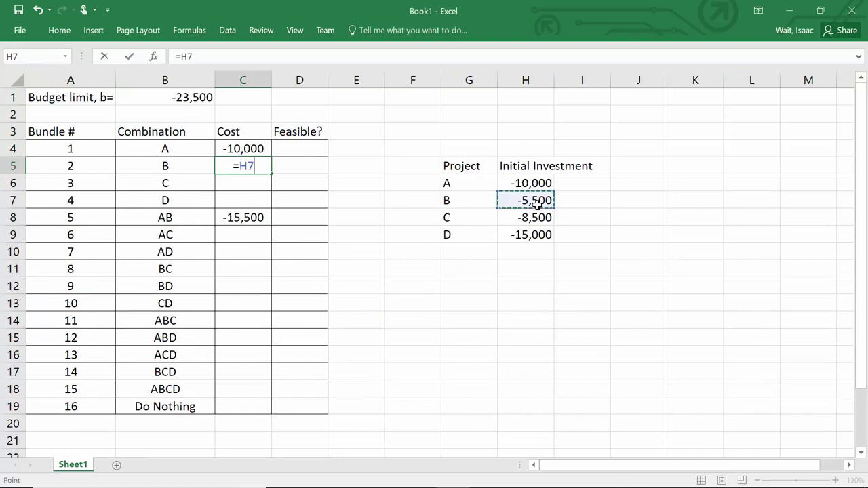
{"action": "key", "text": "Return"}
{"action": "type", "text": "="}
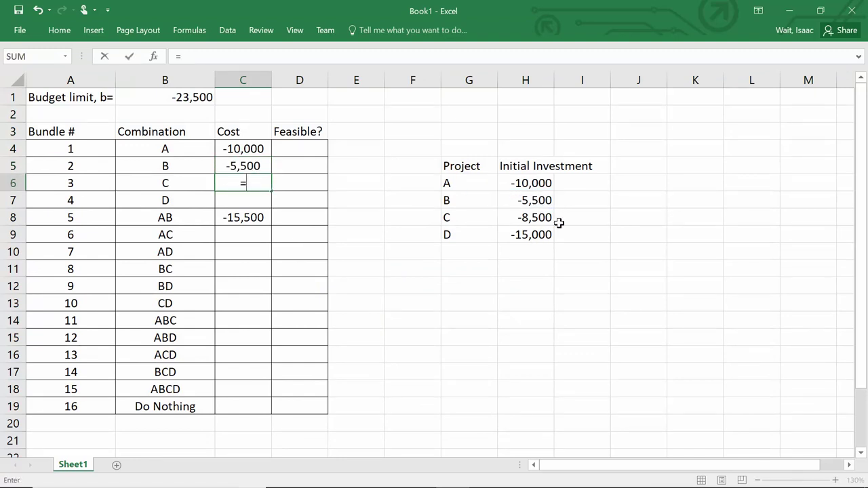
{"action": "left_click", "coordinate": [537, 218]}
{"action": "key", "text": "Return"}
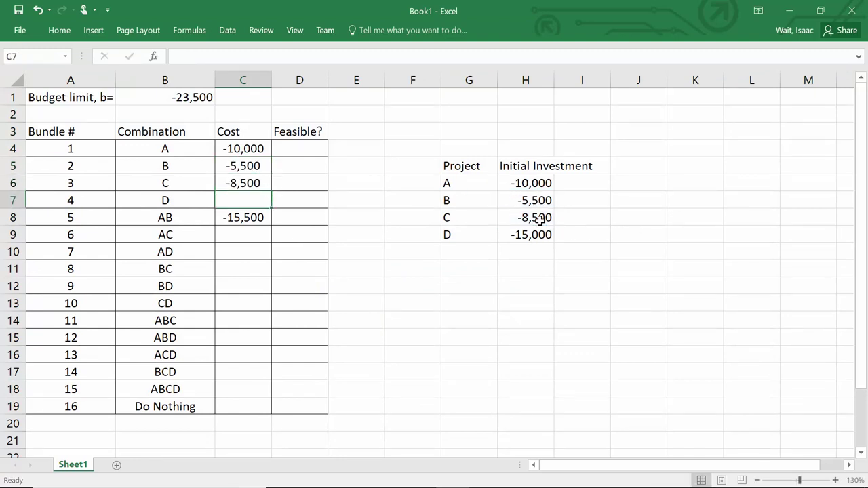
{"action": "type", "text": "="}
{"action": "left_click", "coordinate": [537, 233]}
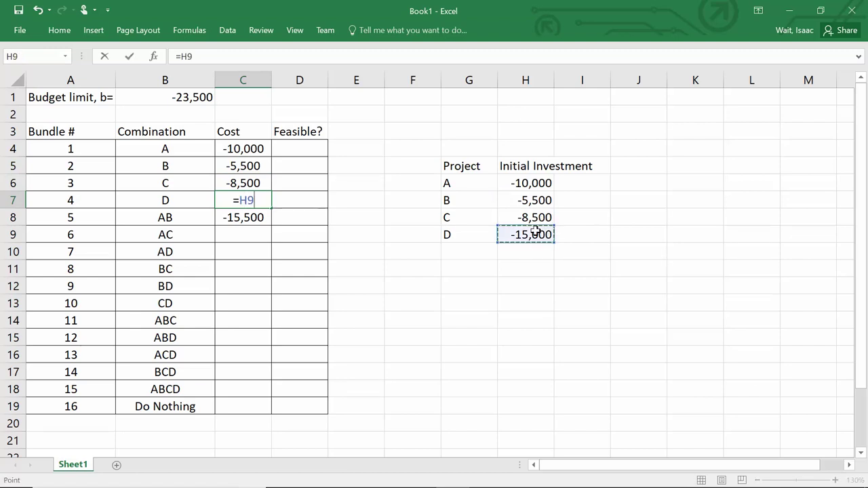
{"action": "key", "text": "Return"}
Calculate the costs of combinations AC in C9 with =H6+H8 and AD in C10 with =H6+H9.
{"action": "left_click", "coordinate": [248, 234]}
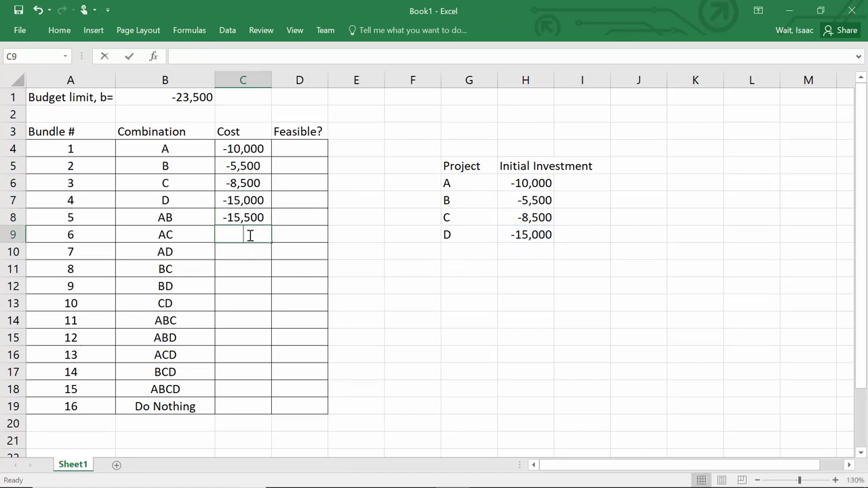
{"action": "type", "text": "="}
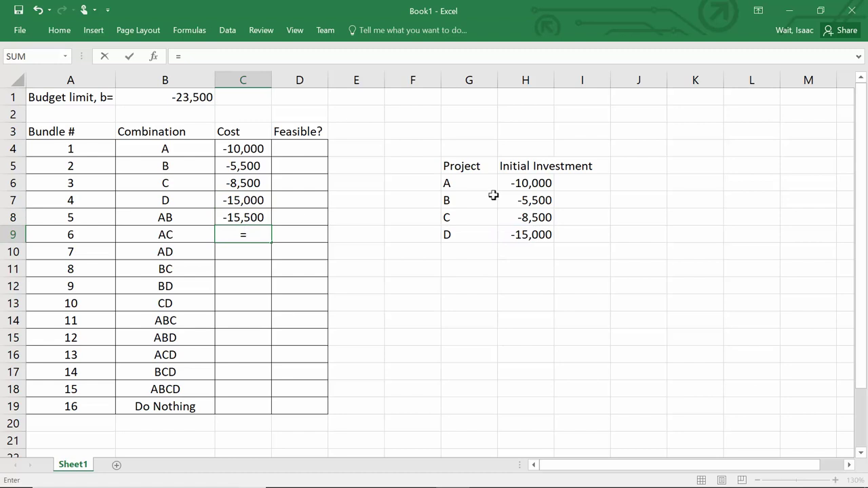
{"action": "left_click", "coordinate": [519, 184]}
{"action": "type", "text": "+"}
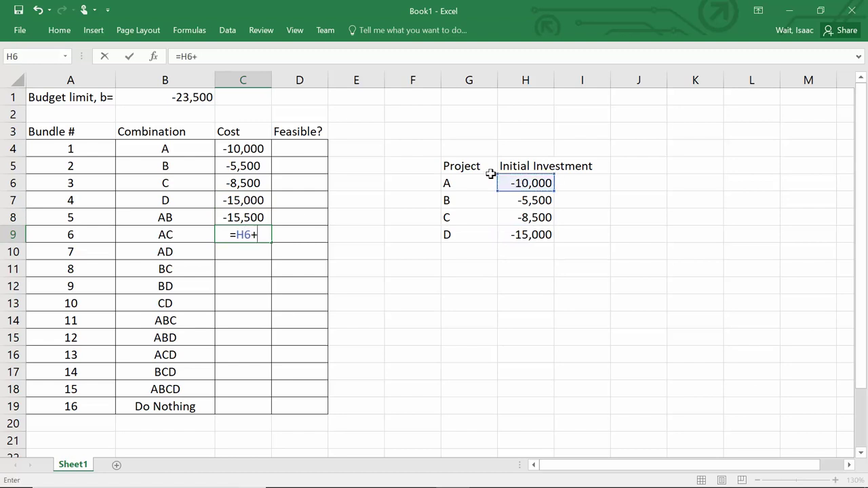
{"action": "left_click", "coordinate": [528, 216]}
{"action": "key", "text": "Return"}
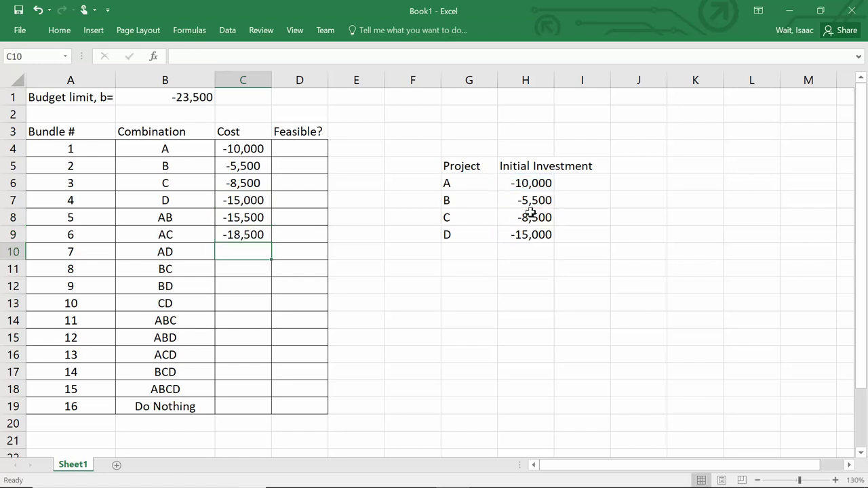
{"action": "type", "text": "="}
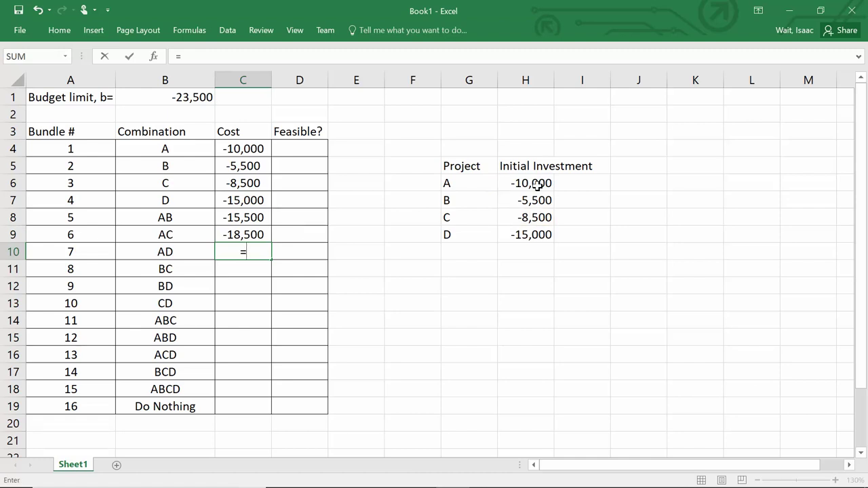
{"action": "left_click", "coordinate": [536, 183]}
{"action": "type", "text": "+"}
{"action": "left_click", "coordinate": [519, 234]}
{"action": "key", "text": "Return"}
Calculate the costs of combinations BC in C11 with =H7+H8 and BD in C12 with =H7+H9.
{"action": "type", "text": "="}
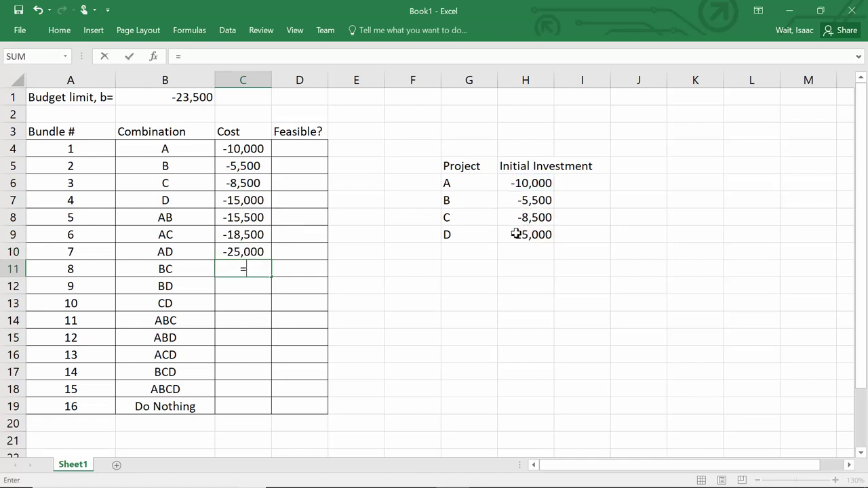
{"action": "left_click", "coordinate": [519, 199]}
{"action": "type", "text": "+"}
{"action": "left_click", "coordinate": [522, 217]}
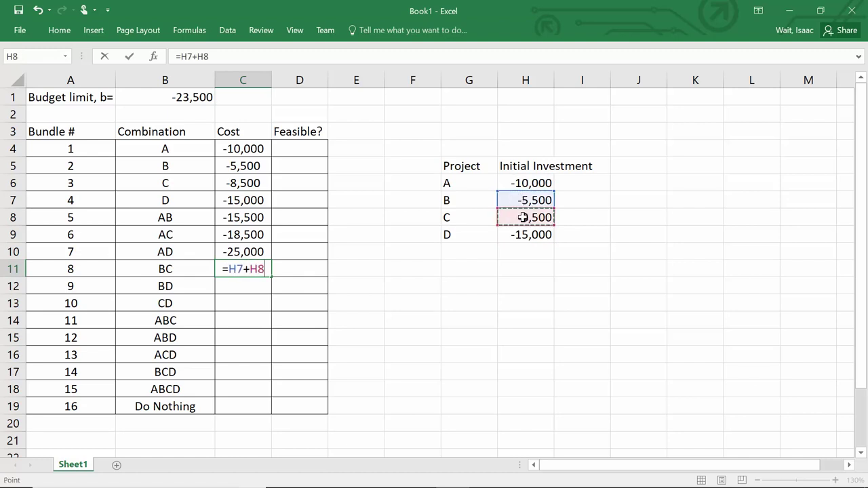
{"action": "key", "text": "Return"}
{"action": "type", "text": "="}
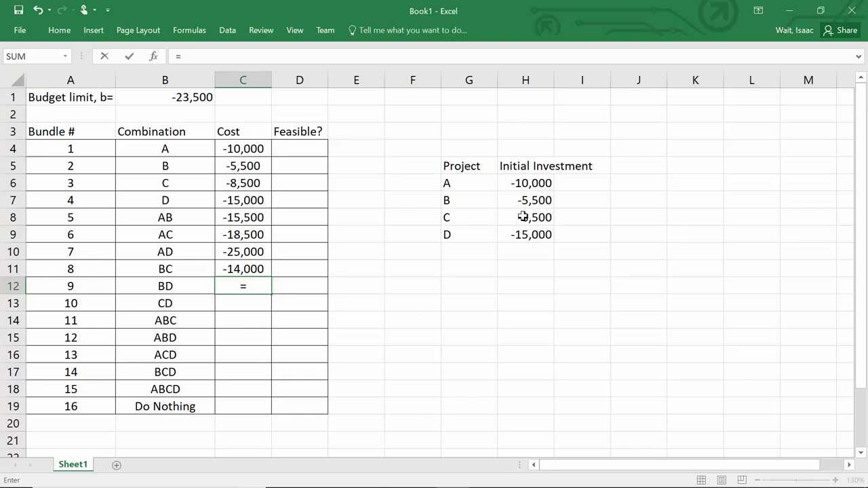
{"action": "left_click", "coordinate": [524, 200]}
{"action": "type", "text": "+"}
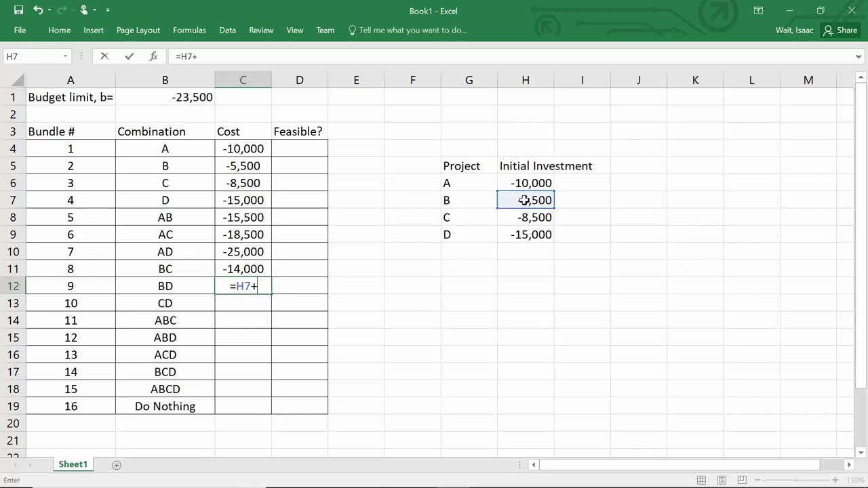
{"action": "left_click", "coordinate": [530, 232]}
{"action": "key", "text": "Return"}
Calculate the cost of combination CD in C13 with the formula =H8+H9.
{"action": "type", "text": "="}
{"action": "left_click", "coordinate": [525, 217]}
{"action": "type", "text": "+"}
{"action": "left_click", "coordinate": [535, 235]}
{"action": "key", "text": "Return"}
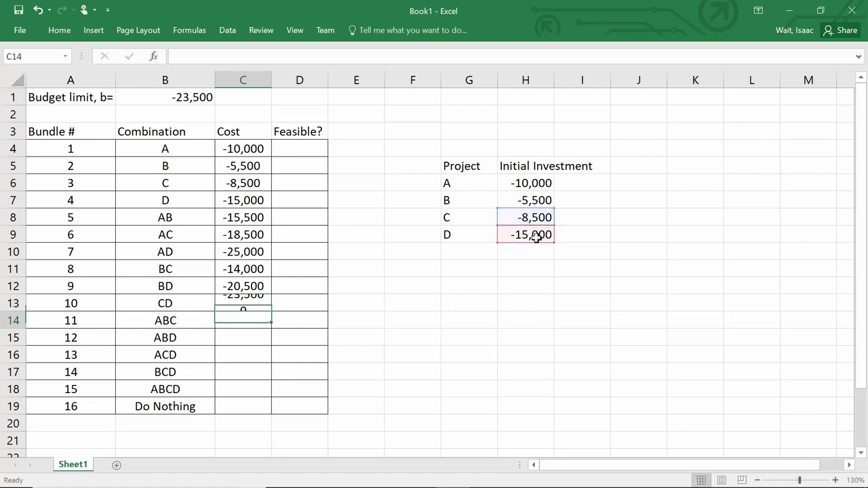
Calculate the cost of combination ABC in C14 with the formula =H6+H7+H8.
{"action": "type", "text": "="}
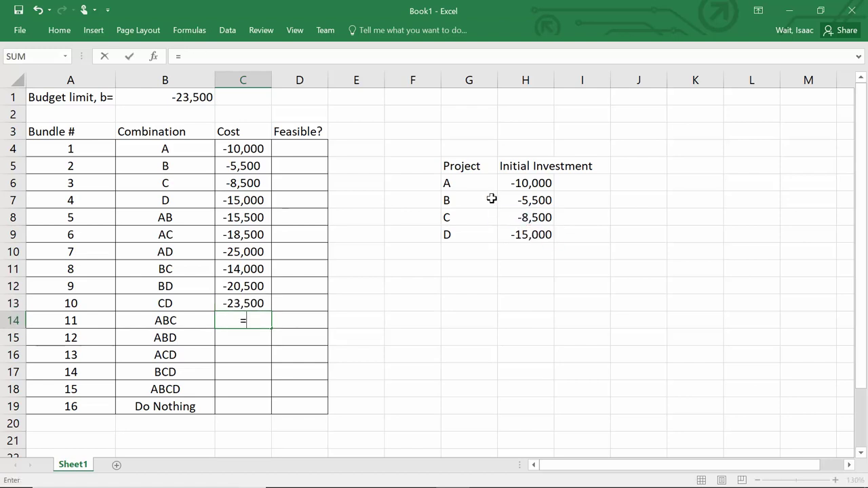
{"action": "left_click", "coordinate": [519, 184]}
{"action": "type", "text": "+"}
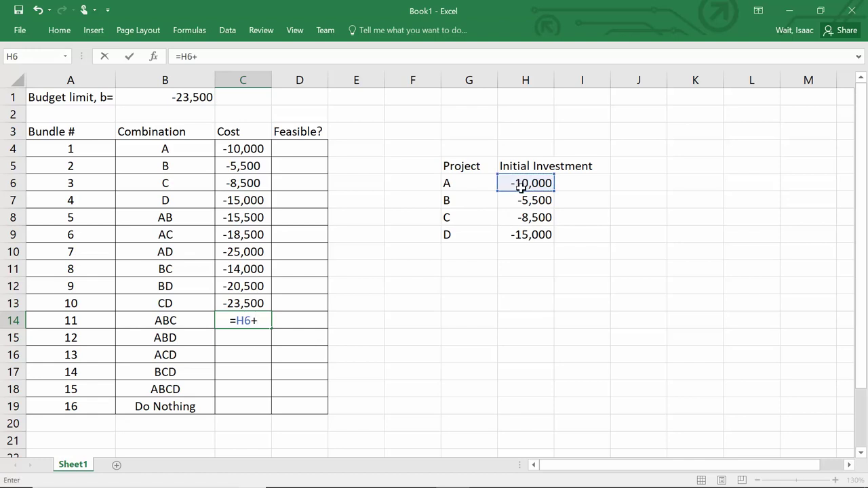
{"action": "left_click", "coordinate": [524, 202]}
{"action": "type", "text": "+"}
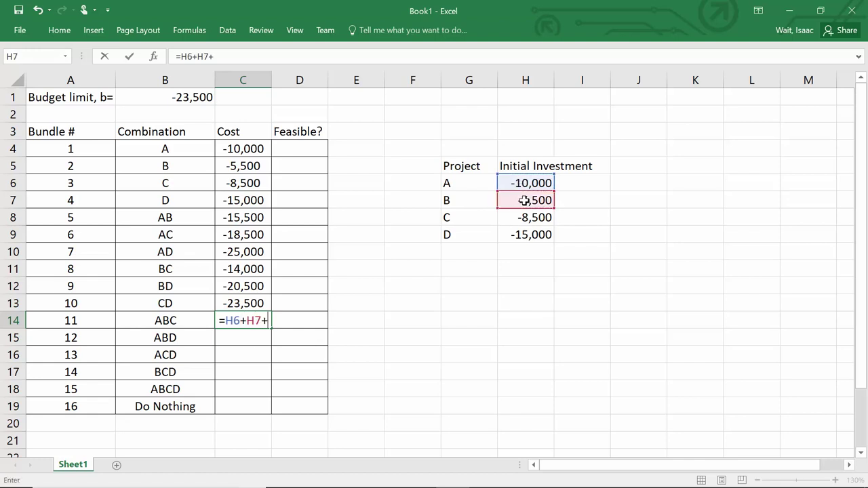
{"action": "left_click", "coordinate": [521, 217]}
{"action": "key", "text": "Return"}
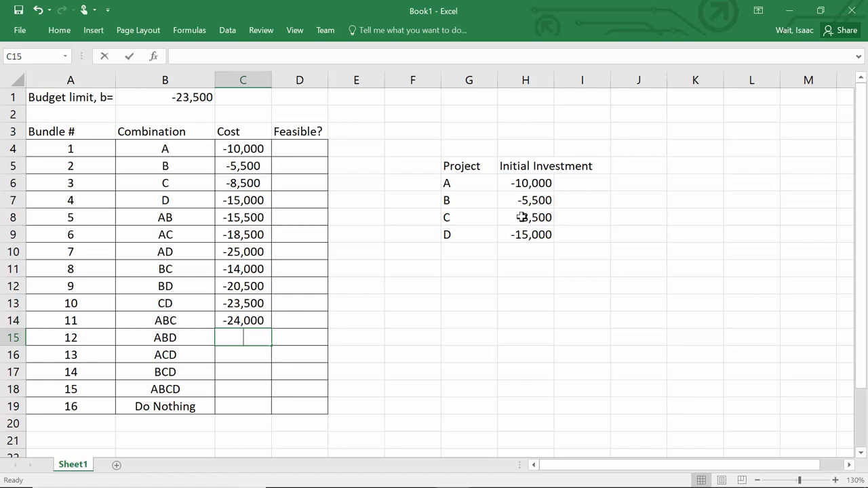
Calculate the cost of combination ABD in C15 with the formula =H6+H7+H9.
{"action": "type", "text": "="}
{"action": "left_click", "coordinate": [526, 184]}
{"action": "type", "text": "+"}
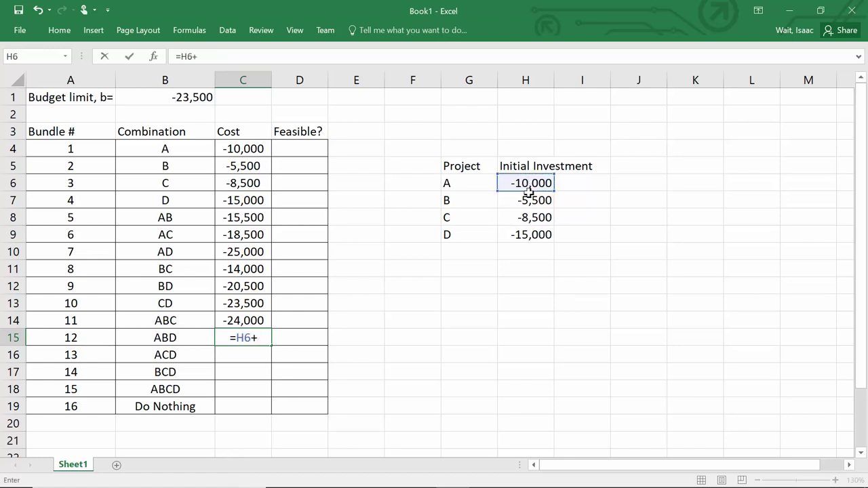
{"action": "left_click", "coordinate": [529, 201]}
{"action": "type", "text": "+"}
{"action": "key", "text": "Return"}
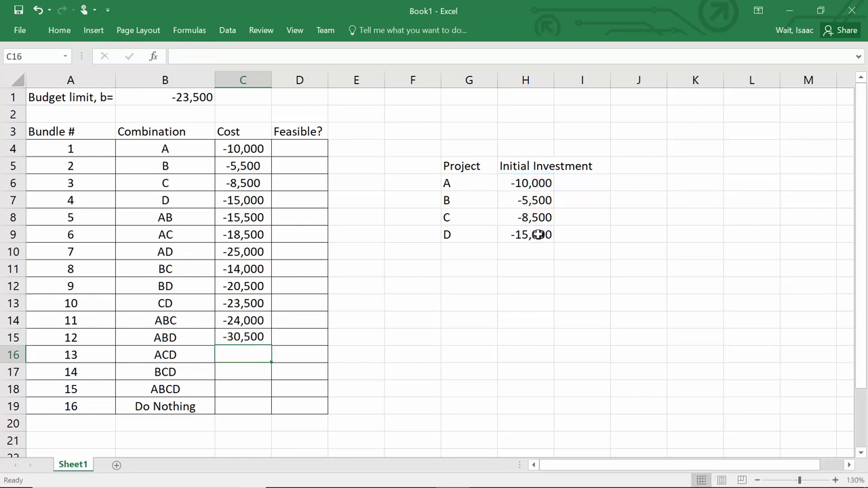
Calculate the cost of combination ACD in C16 with the formula =H6+H8+H9.
{"action": "type", "text": "="}
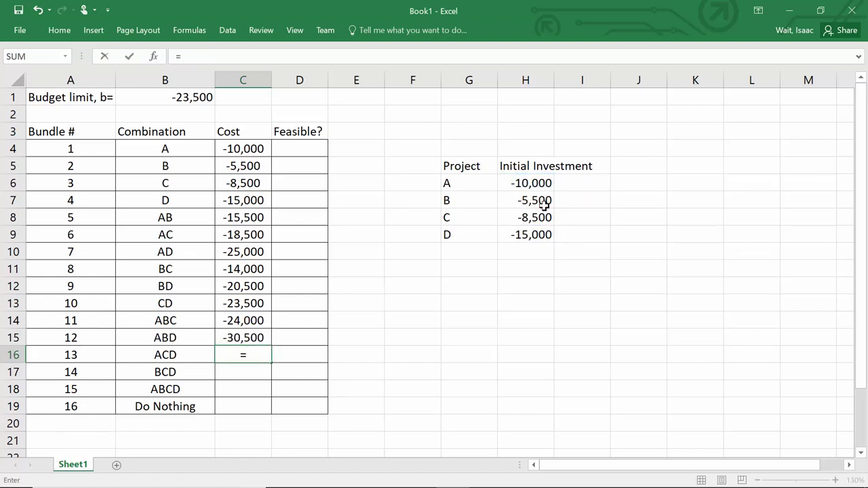
{"action": "left_click", "coordinate": [526, 171]}
{"action": "left_click", "coordinate": [529, 182]}
{"action": "type", "text": "+"}
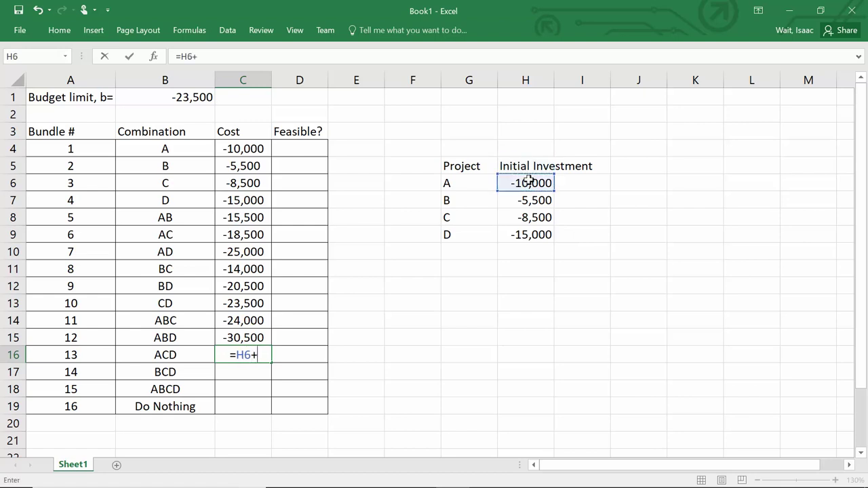
{"action": "left_click", "coordinate": [526, 213]}
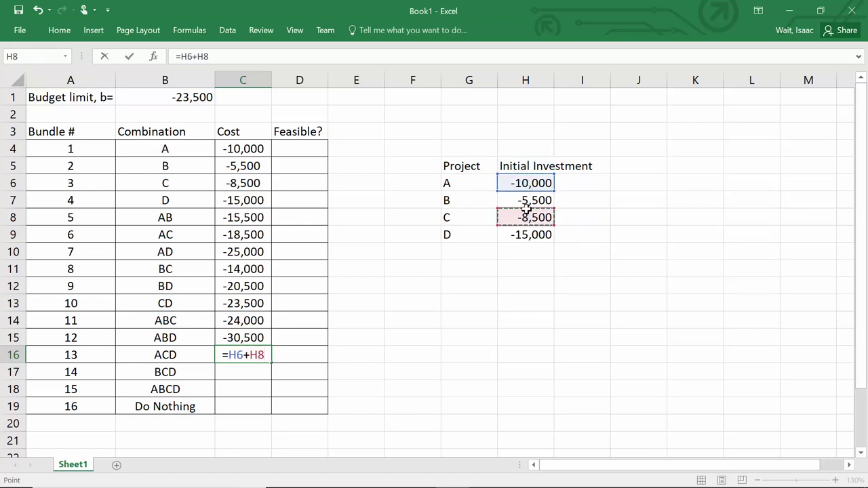
{"action": "type", "text": "+"}
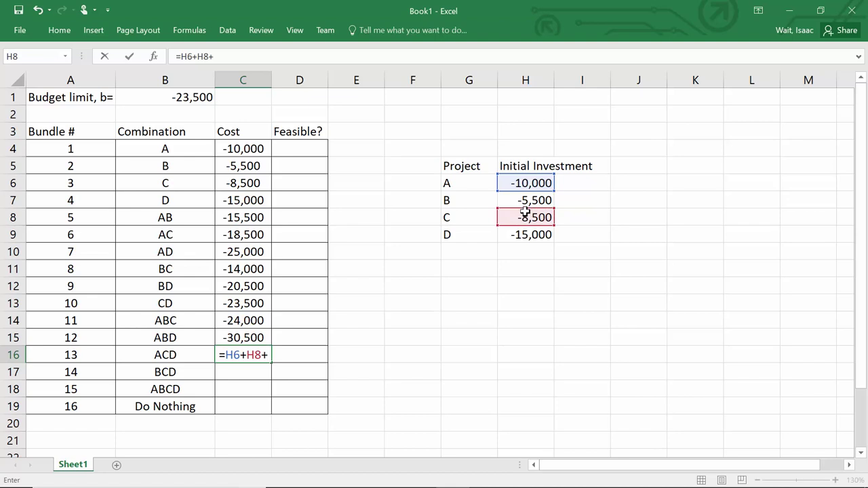
{"action": "left_click", "coordinate": [528, 234]}
{"action": "key", "text": "Return"}
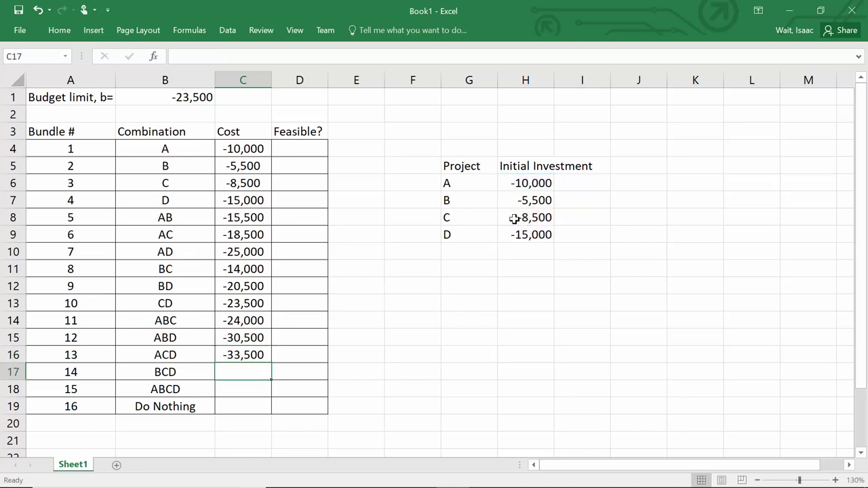
Calculate the cost of combination BCD in C17 with the formula =H7+H8+H9.
{"action": "type", "text": "="}
{"action": "left_click", "coordinate": [514, 198]}
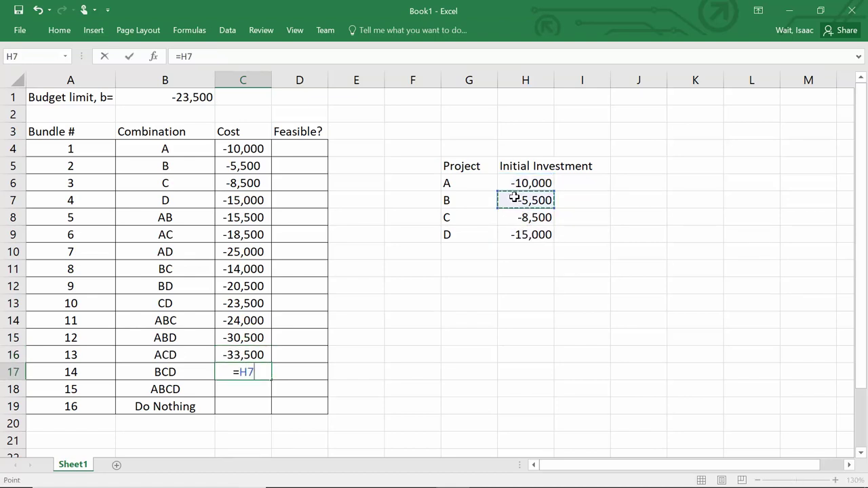
{"action": "type", "text": "+"}
{"action": "left_click", "coordinate": [522, 217]}
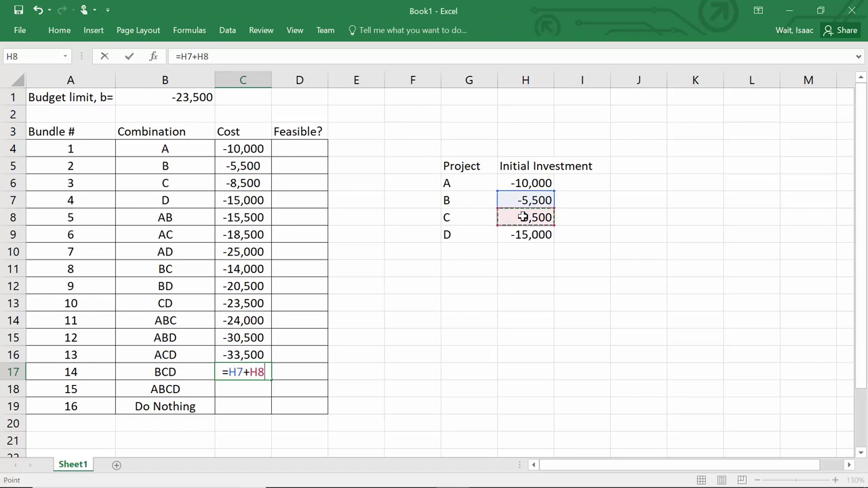
{"action": "type", "text": "+"}
{"action": "left_click", "coordinate": [528, 235]}
{"action": "key", "text": "Return"}
Calculate the cost of combination ABCD in C18 by summing H6:H9, and enter 0 as the Do Nothing cost in C19.
{"action": "type", "text": "=sum("}
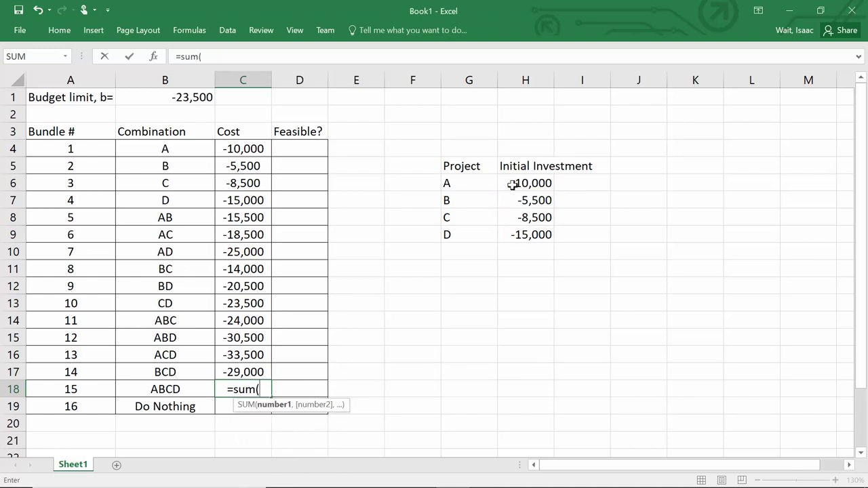
{"action": "left_click_drag", "start_coordinate": [509, 184], "coordinate": [508, 237]}
{"action": "key", "text": "Return"}
{"action": "type", "text": "0"}
{"action": "key", "text": "Return"}
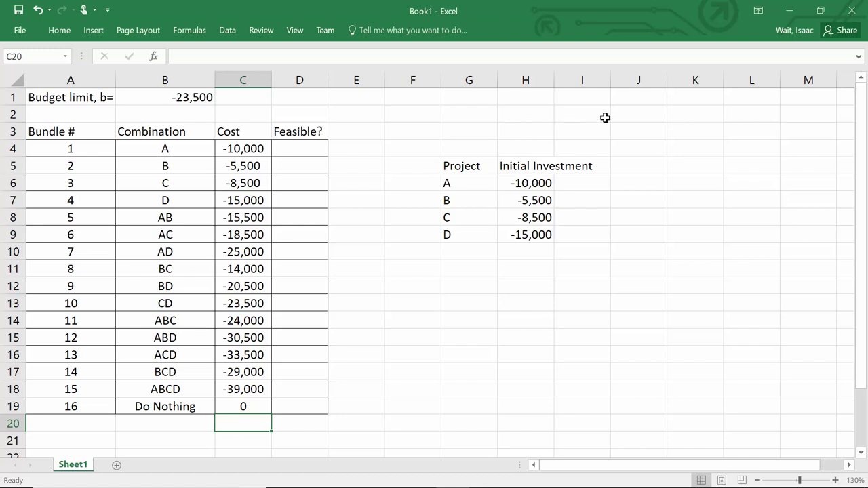
Switch to PowerPoint to review the possible-bundles rule on the Mutually Exclusive Bundles slide, and return to the Excel workbook.
{"action": "left_click", "coordinate": [308, 147]}
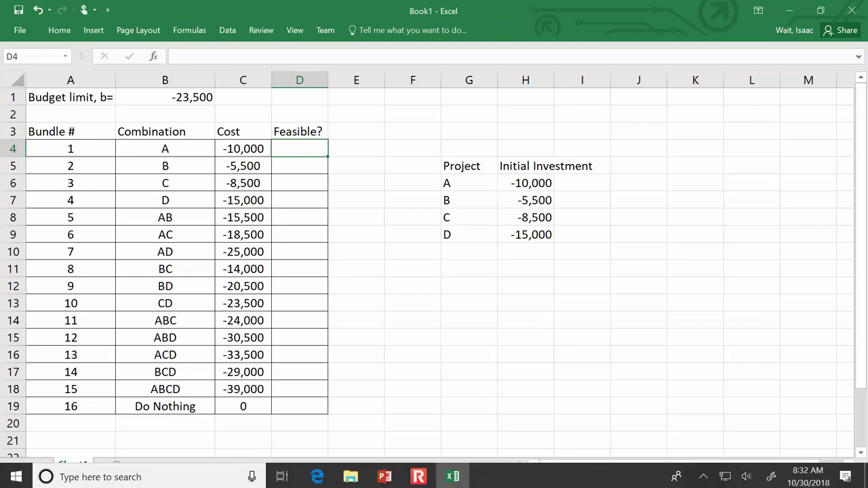
{"action": "left_click", "coordinate": [418, 474]}
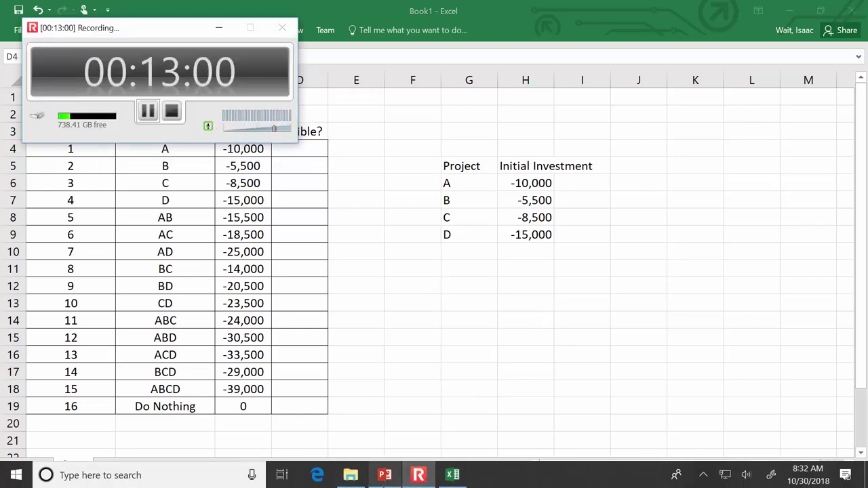
{"action": "left_click", "coordinate": [385, 475]}
{"action": "left_click_drag", "start_coordinate": [321, 174], "coordinate": [662, 188]}
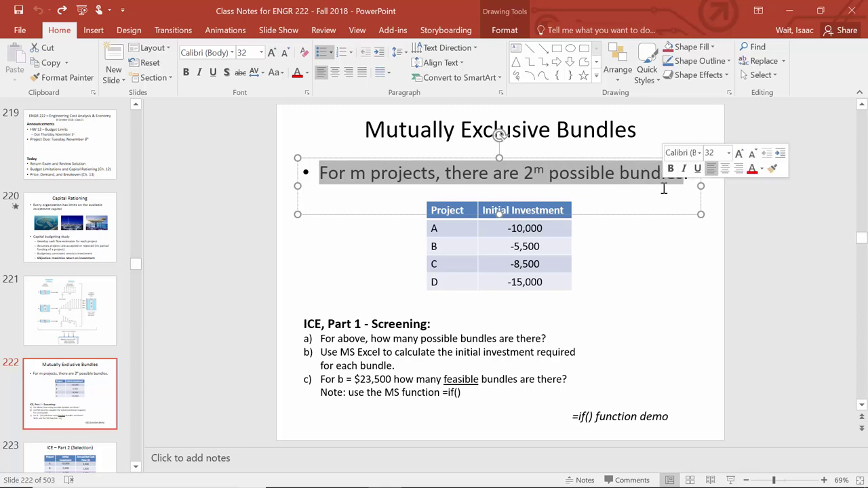
{"action": "left_click", "coordinate": [798, 336]}
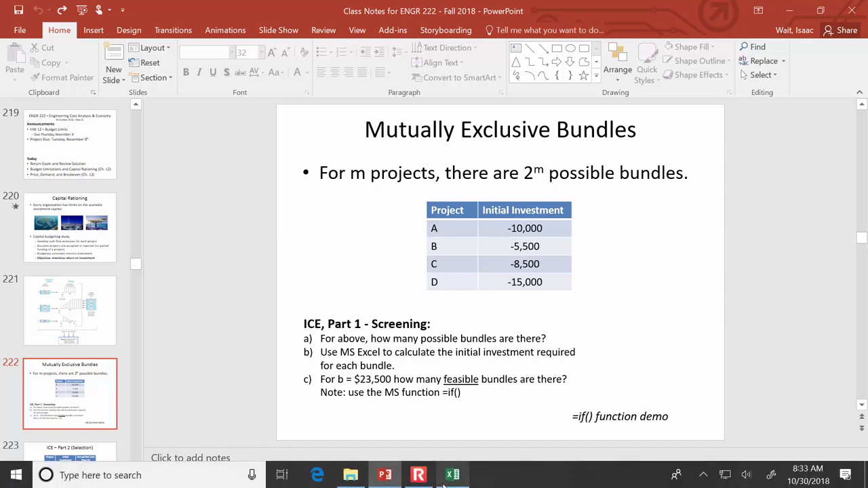
{"action": "left_click", "coordinate": [450, 477]}
{"action": "left_click", "coordinate": [409, 214]}
{"action": "left_click", "coordinate": [360, 195]}
{"action": "left_click", "coordinate": [307, 144]}
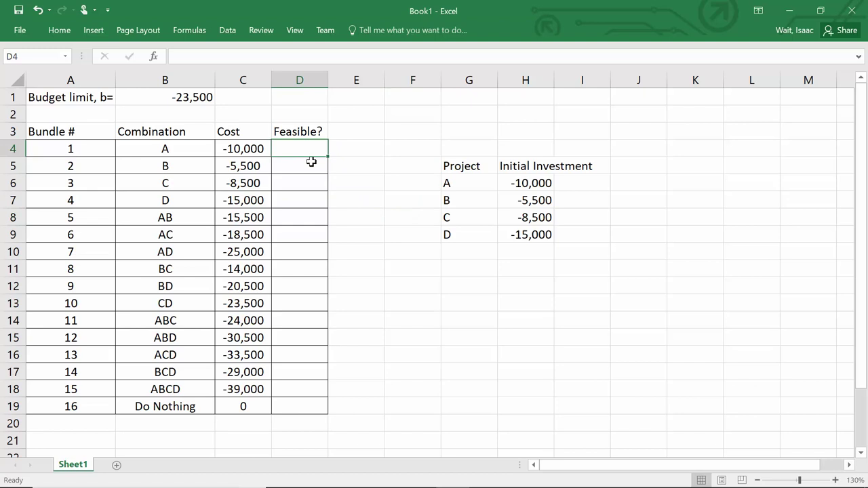
{"action": "left_click", "coordinate": [158, 100]}
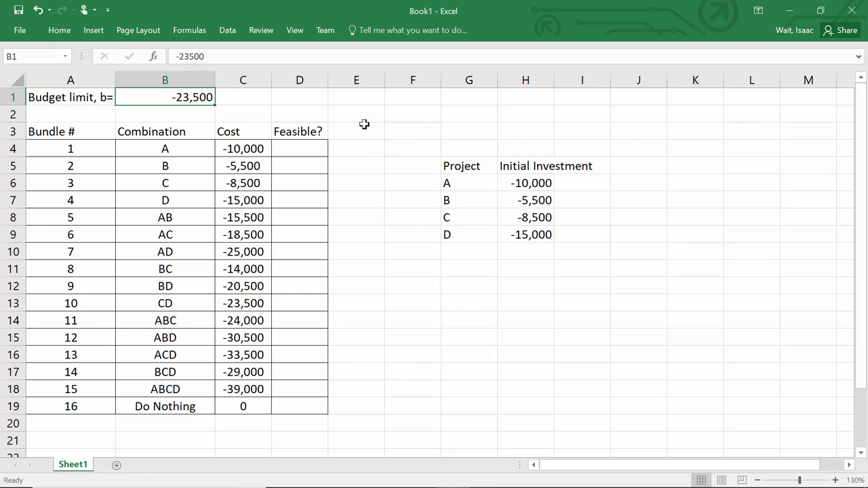
{"action": "left_click", "coordinate": [316, 148]}
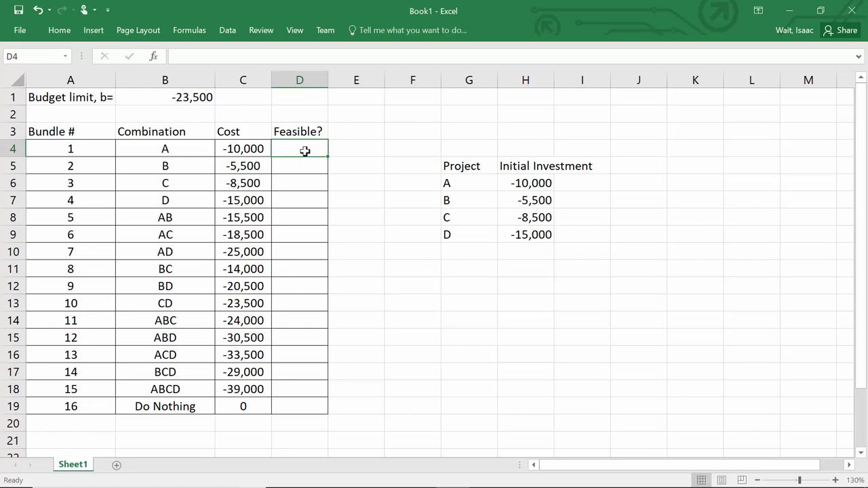
{"action": "type", "text": "="}
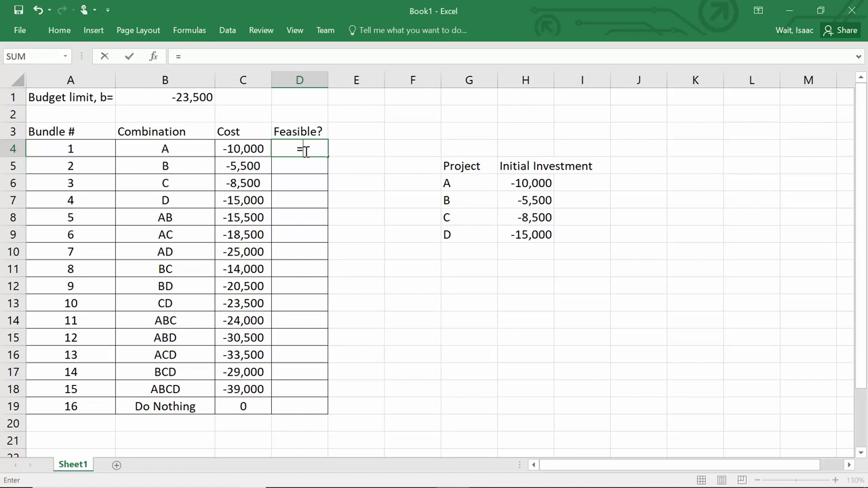
{"action": "key", "text": "Escape"}
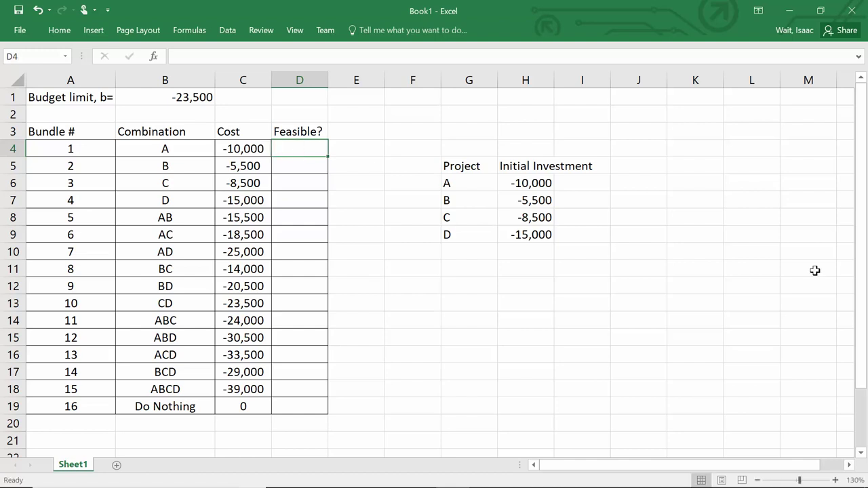
Enter the formula =IF(C4>=$B$1,"yes","no") in D4 to test bundle 1's cost against the budget limit.
{"action": "left_click", "coordinate": [834, 480]}
{"action": "left_click", "coordinate": [835, 480]}
{"action": "left_click", "coordinate": [834, 480]}
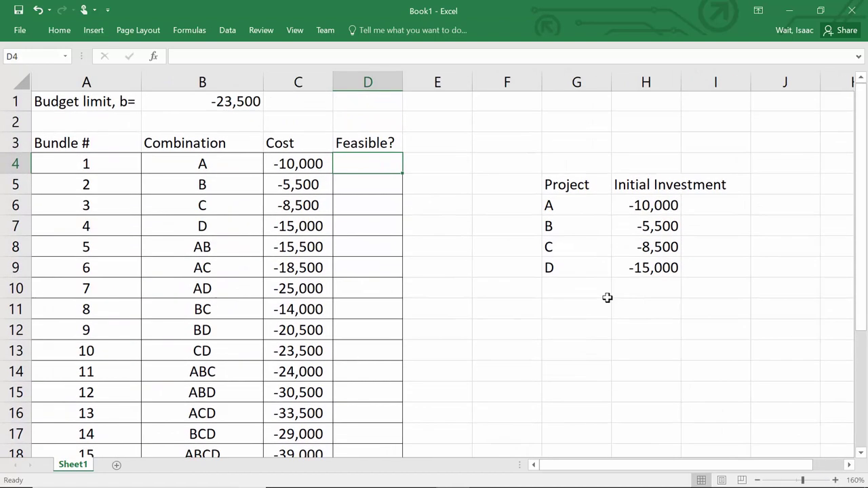
{"action": "type", "text": "="}
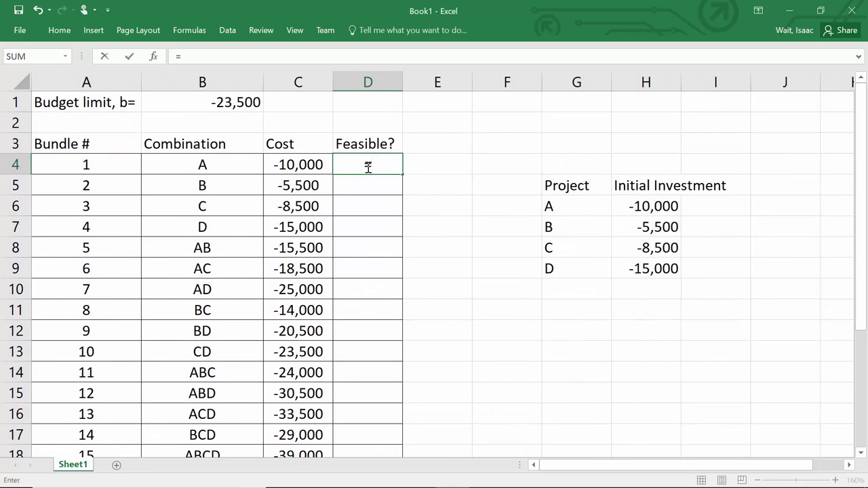
{"action": "type", "text": "if("}
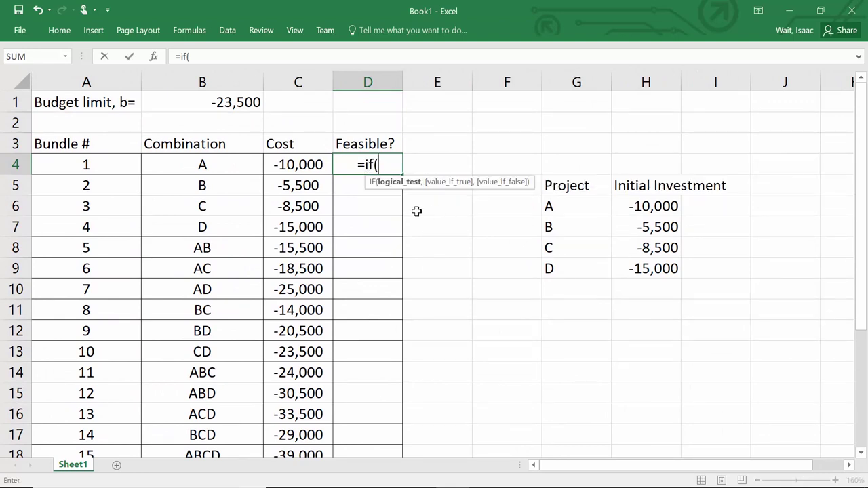
{"action": "left_click", "coordinate": [307, 164]}
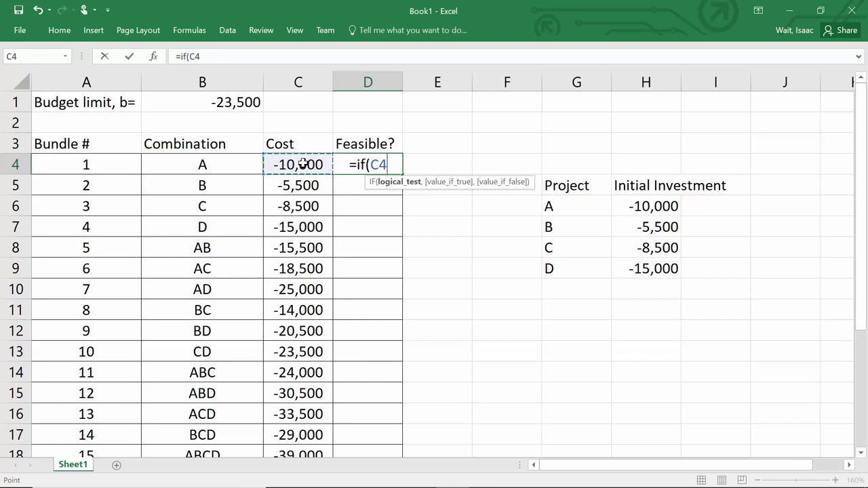
{"action": "type", "text": ">"}
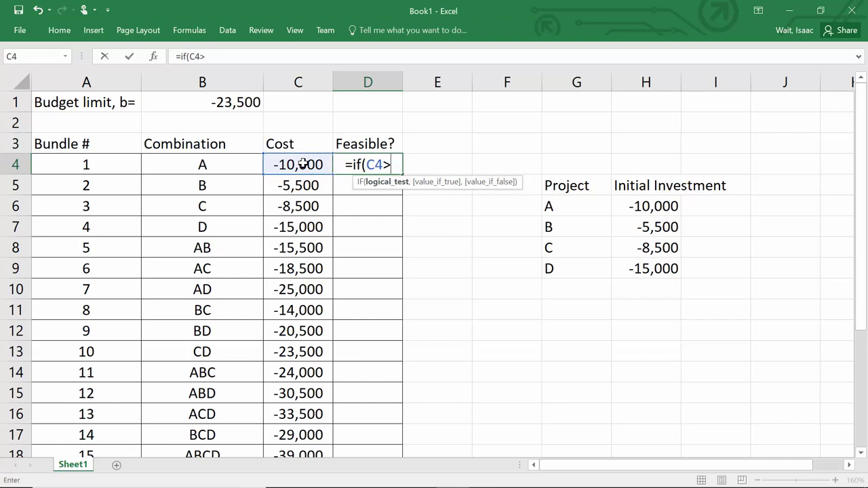
{"action": "type", "text": "="}
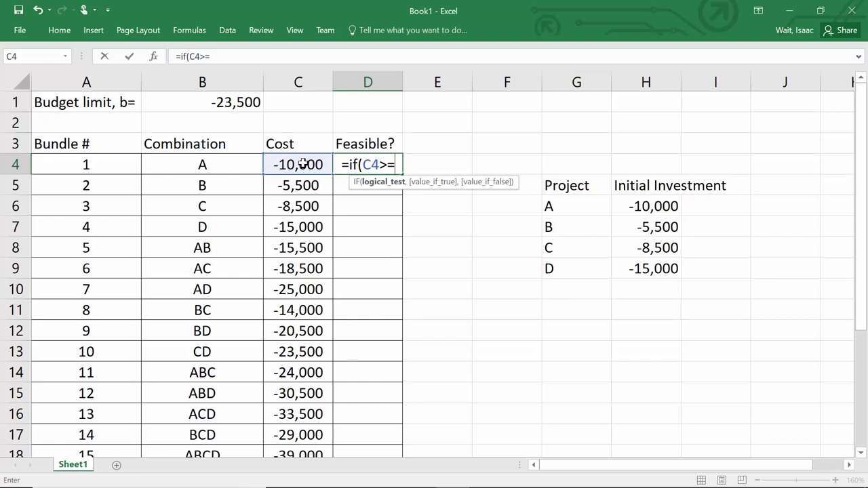
{"action": "left_click", "coordinate": [236, 102]}
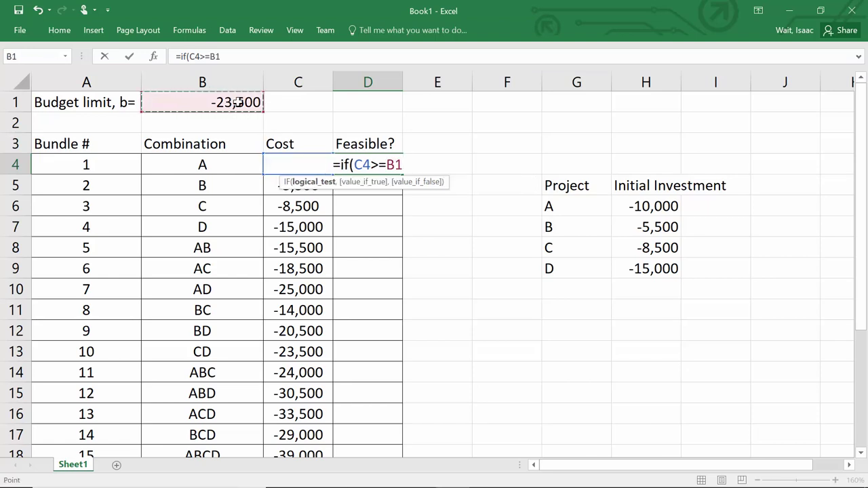
{"action": "key", "text": "F4"}
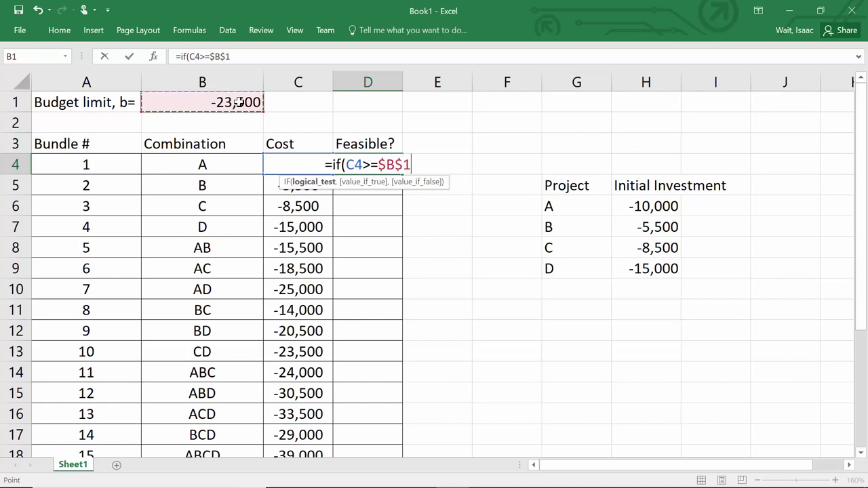
{"action": "type", "text": ","}
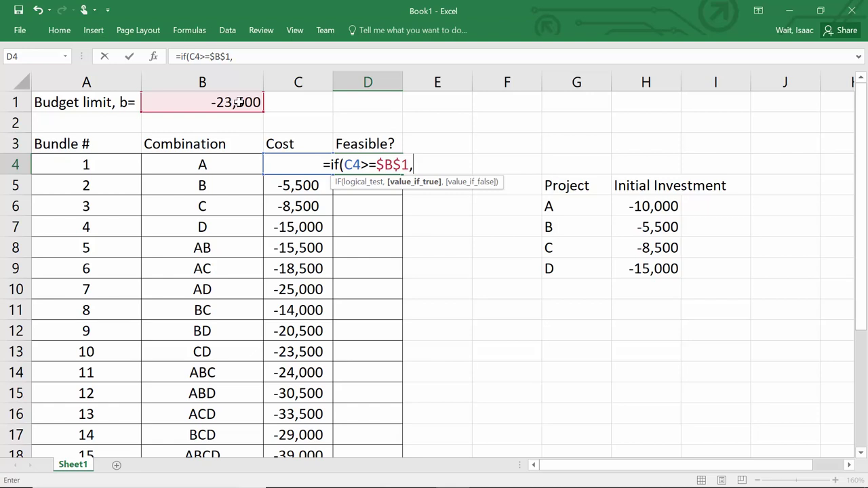
{"action": "type", "text": "\"yes\""}
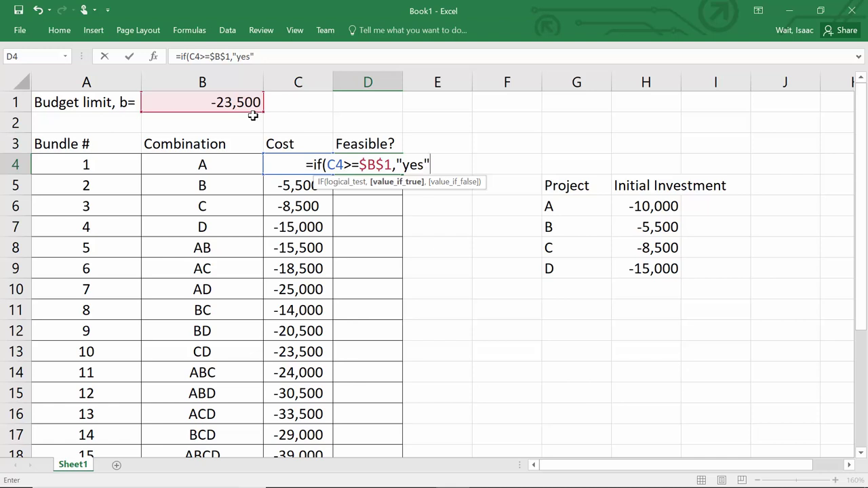
{"action": "type", "text": ","}
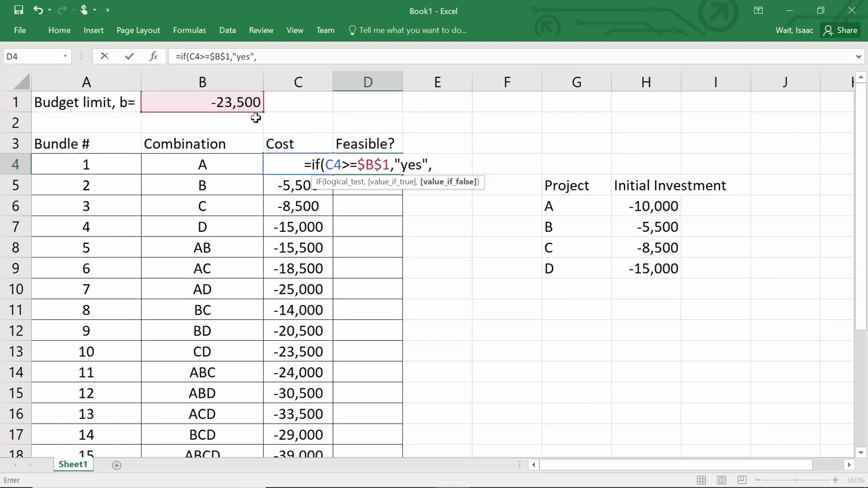
{"action": "type", "text": "\""}
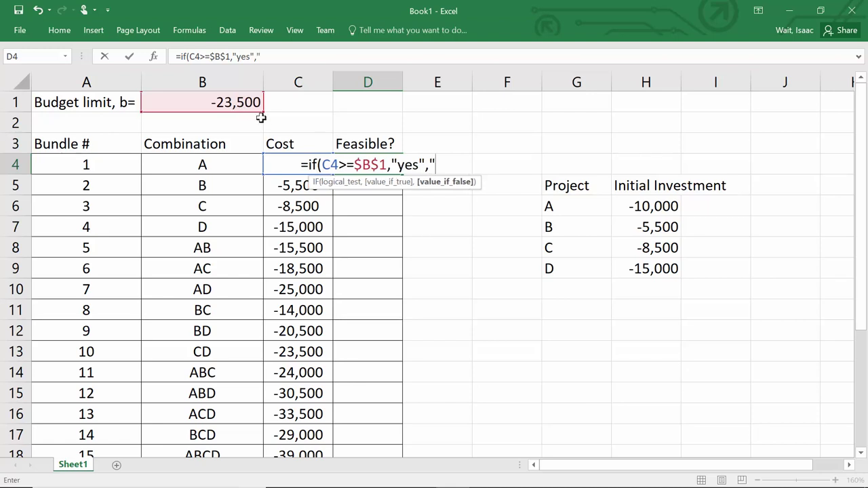
{"action": "type", "text": "no\")"}
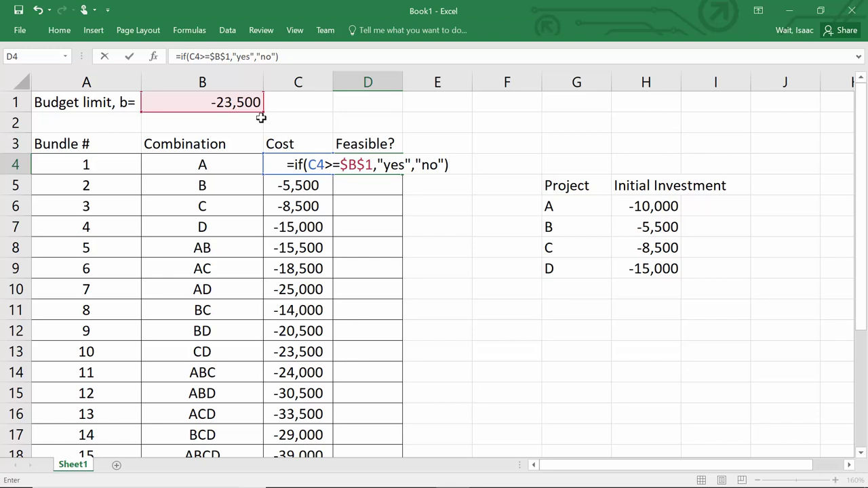
{"action": "key", "text": "Return"}
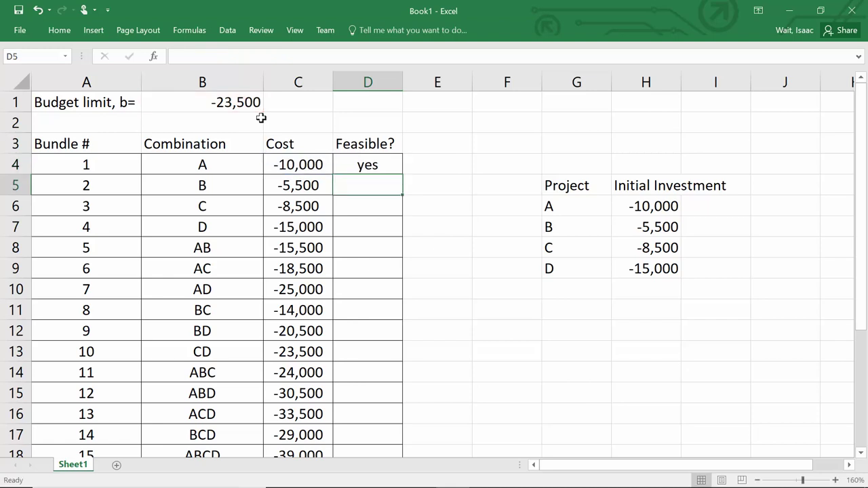
Copy the feasibility formula from D4 down through D19 for all remaining bundles.
{"action": "left_click", "coordinate": [383, 159]}
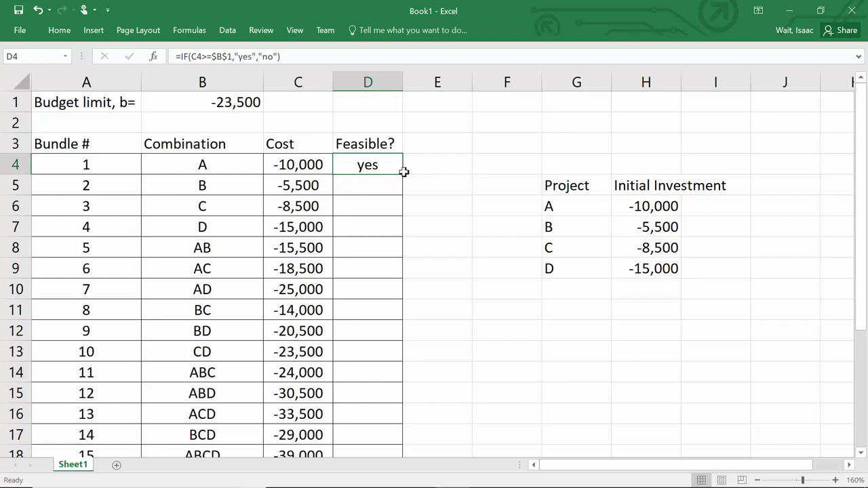
{"action": "left_click_drag", "start_coordinate": [402, 175], "coordinate": [381, 422]}
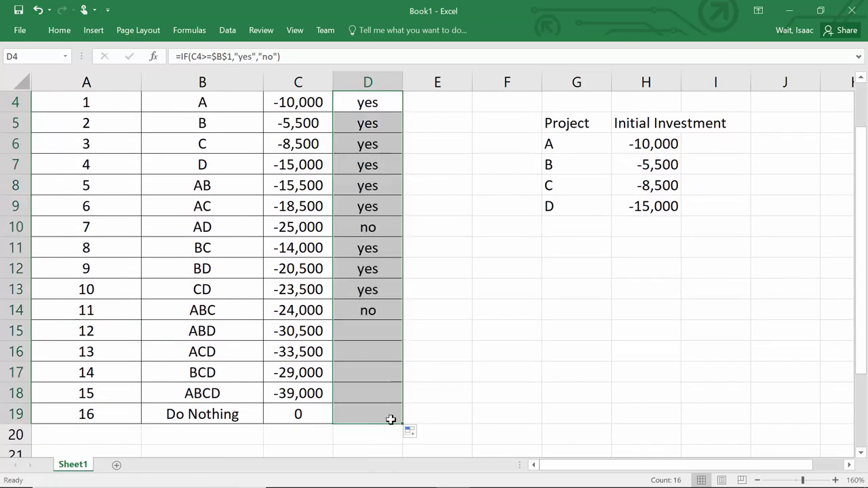
{"action": "scroll", "coordinate": [454, 390], "scroll_direction": "up", "scroll_amount": 1}
{"action": "left_click", "coordinate": [467, 323]}
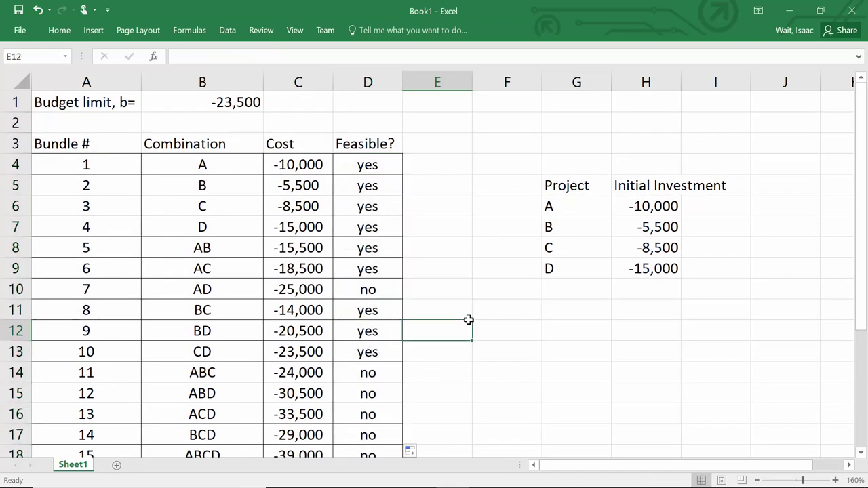
Inspect the feasibility formulas in D5, D10 and D13, and the cost formula of combination CD in C13.
{"action": "left_click", "coordinate": [382, 181]}
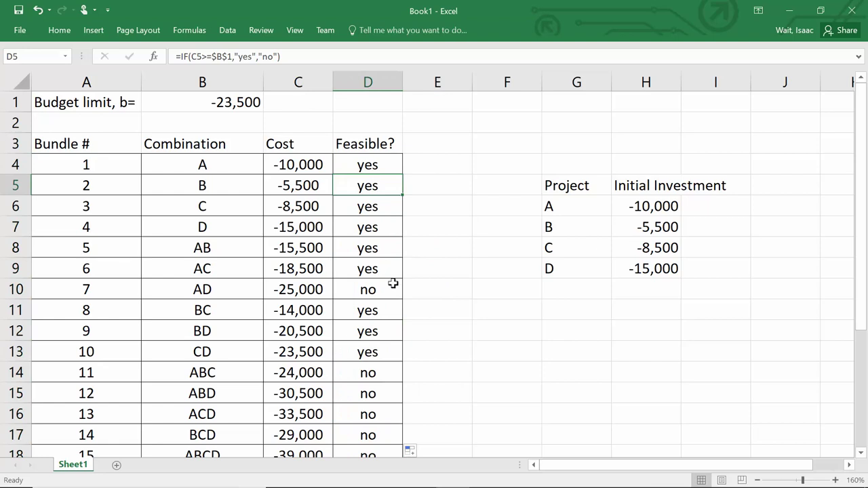
{"action": "left_click", "coordinate": [382, 304]}
{"action": "left_click", "coordinate": [362, 289]}
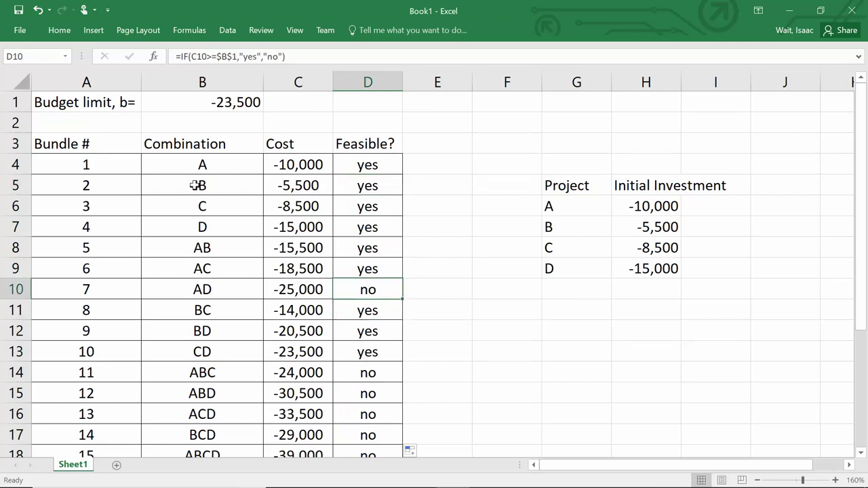
{"action": "left_click", "coordinate": [296, 352]}
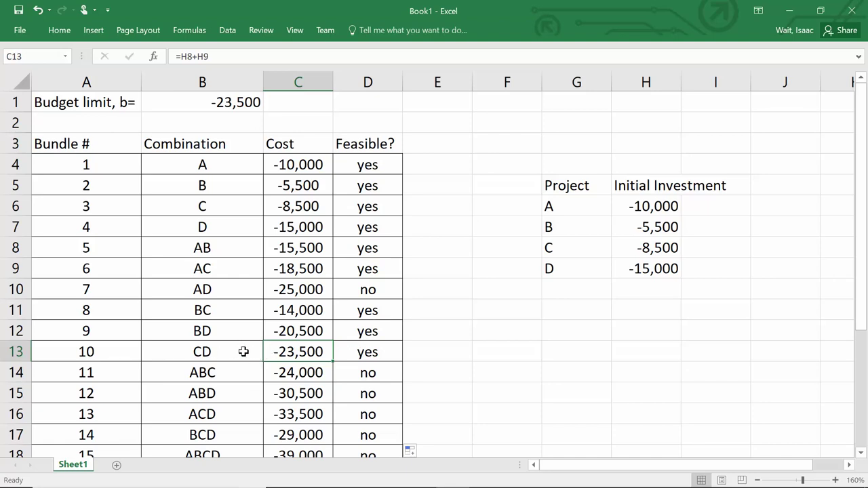
{"action": "left_click", "coordinate": [351, 352]}
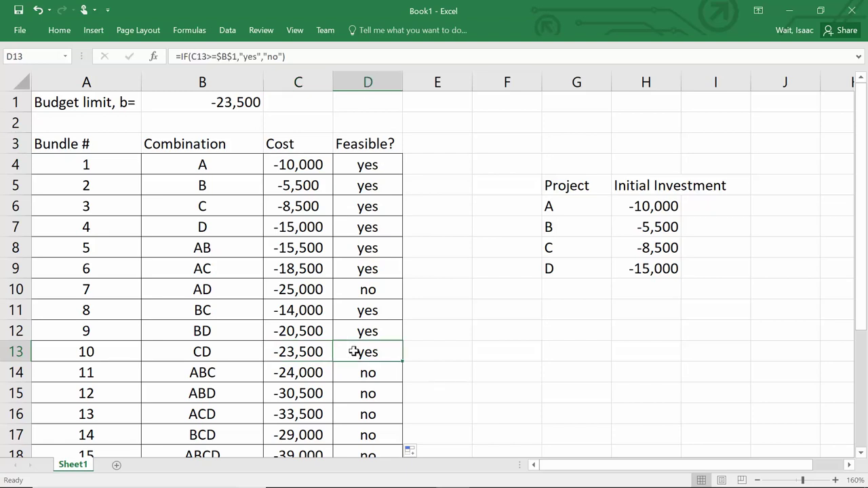
{"action": "left_click", "coordinate": [298, 60]}
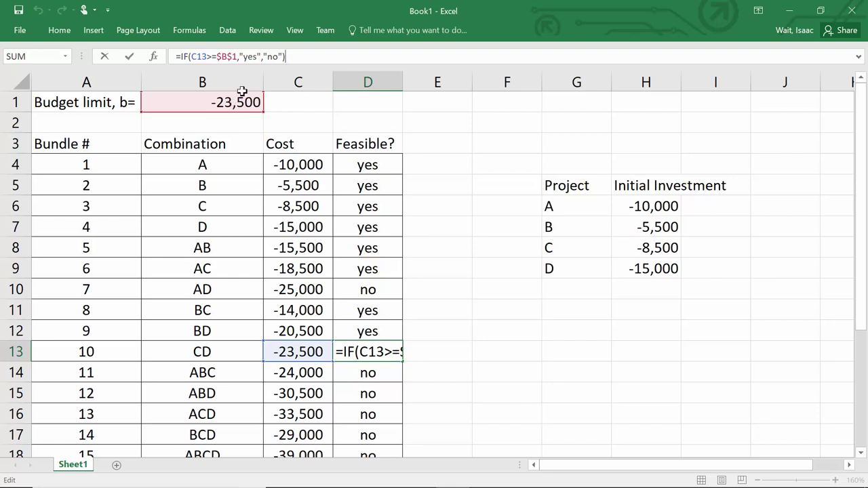
{"action": "key", "text": "ctrl+Return"}
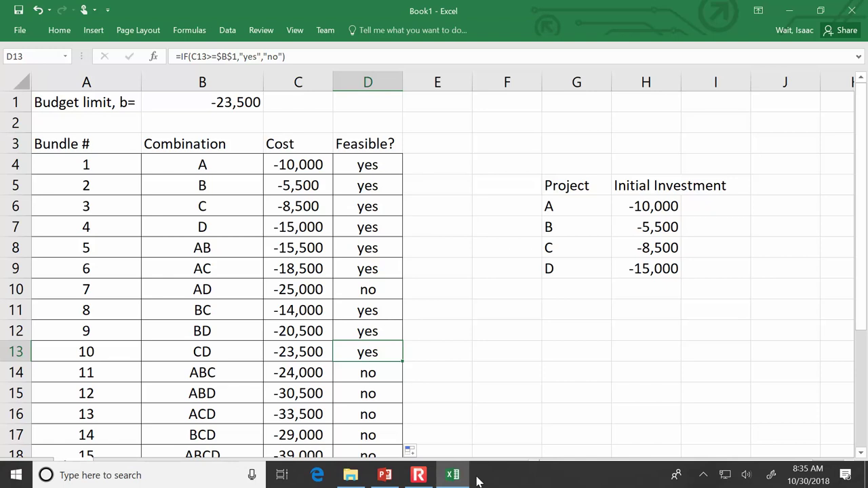
Zoom the worksheet out to 140% to fit the whole bundle table through row 19.
{"action": "mouse_move", "coordinate": [418, 477]}
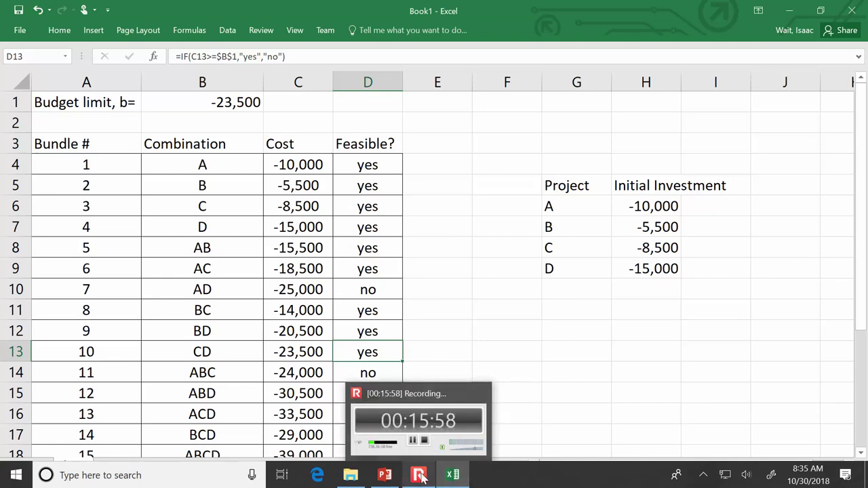
{"action": "left_click", "coordinate": [715, 336]}
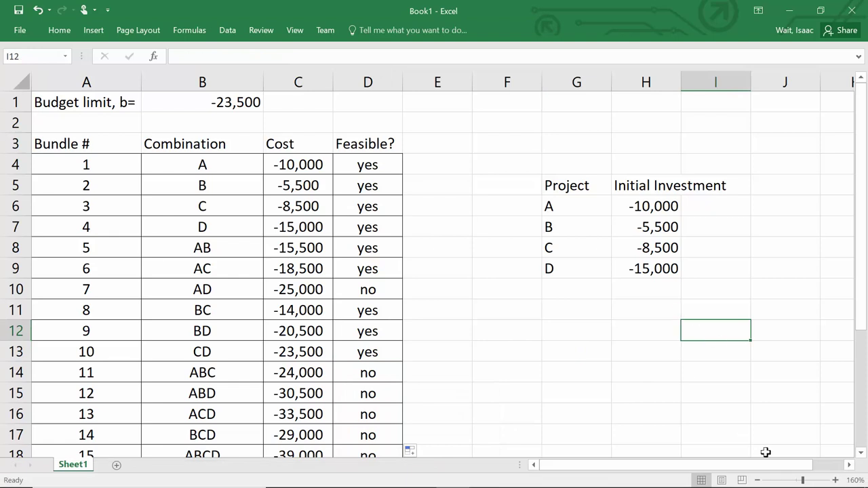
{"action": "left_click", "coordinate": [757, 480]}
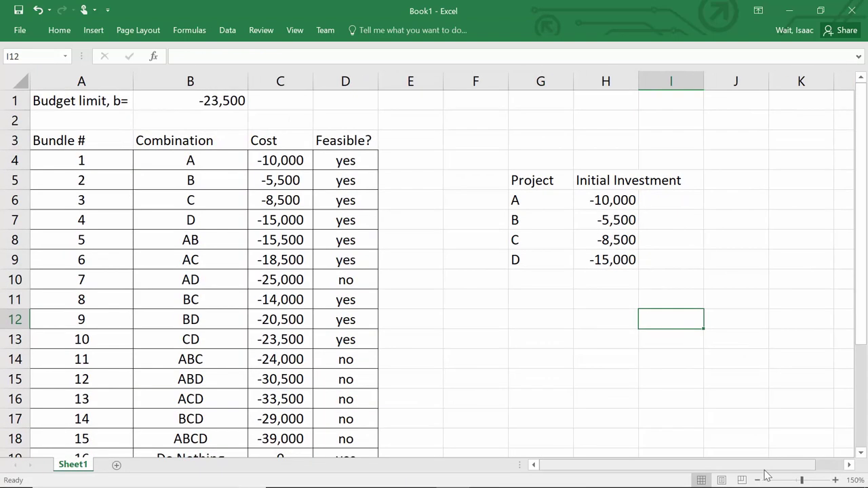
{"action": "left_click", "coordinate": [757, 480]}
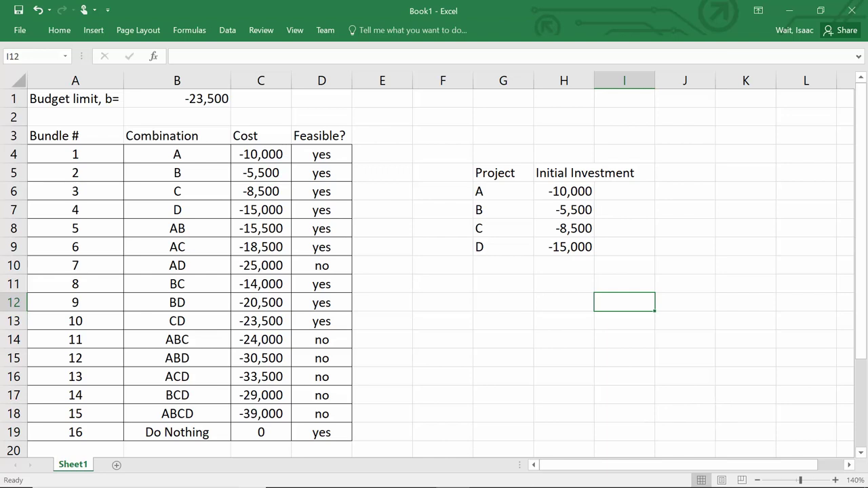
{"action": "left_click", "coordinate": [418, 475]}
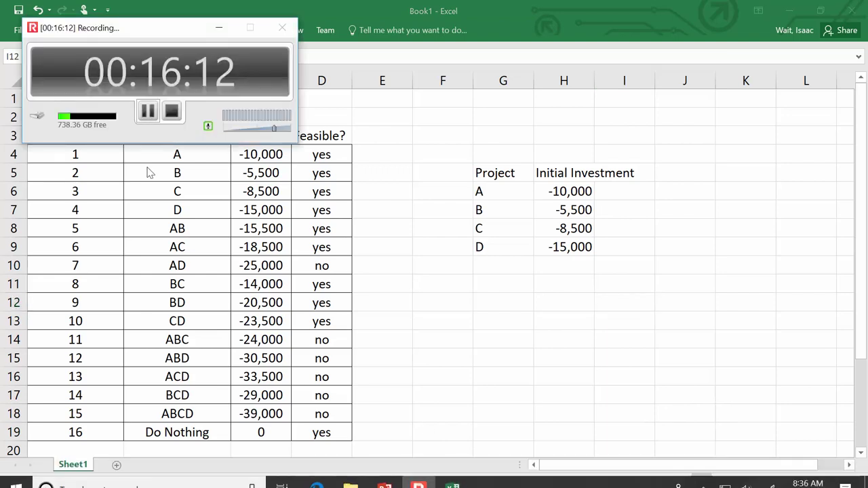
{"action": "left_click", "coordinate": [147, 111]}
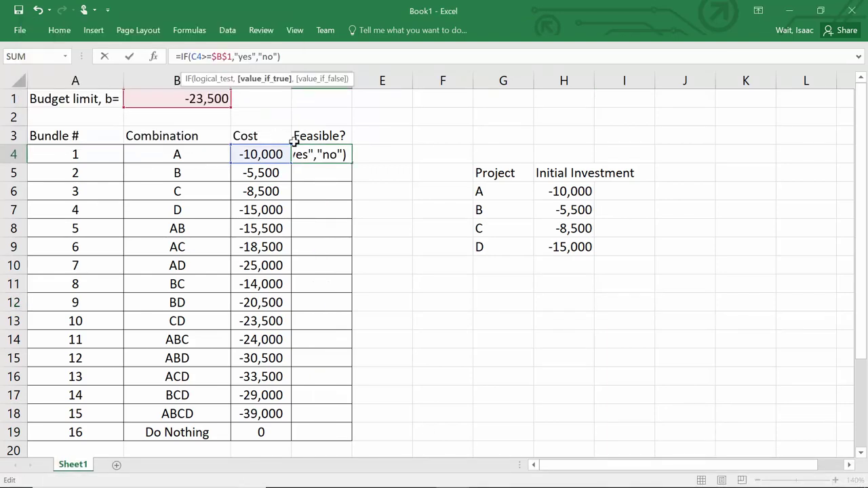
Enter the formula =IF(C4>=$B$1,"yes","no") in D4 and copy it down through D19.
{"action": "left_click", "coordinate": [319, 53]}
{"action": "key", "text": "Return"}
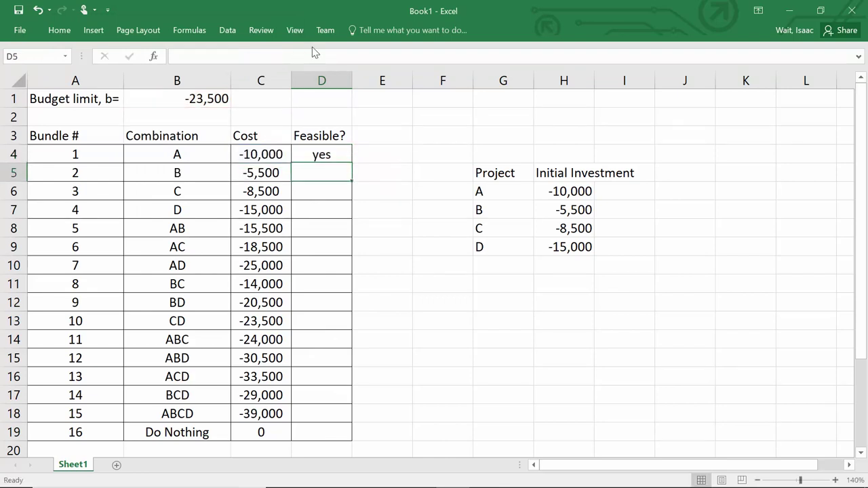
{"action": "left_click", "coordinate": [318, 152]}
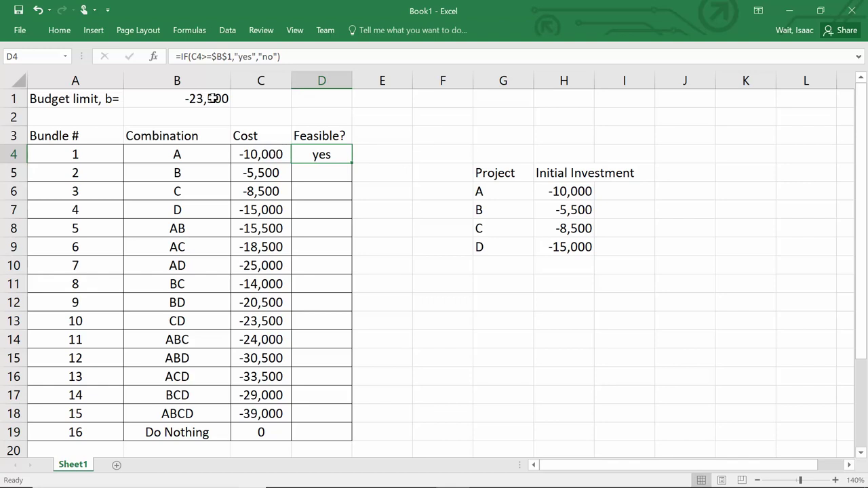
{"action": "left_click_drag", "start_coordinate": [352, 164], "coordinate": [366, 437]}
Check bundle 10's feasibility formula in D13, then review the screening questions on the Mutually Exclusive Bundles slide in PowerPoint and return to Excel.
{"action": "left_click", "coordinate": [330, 320]}
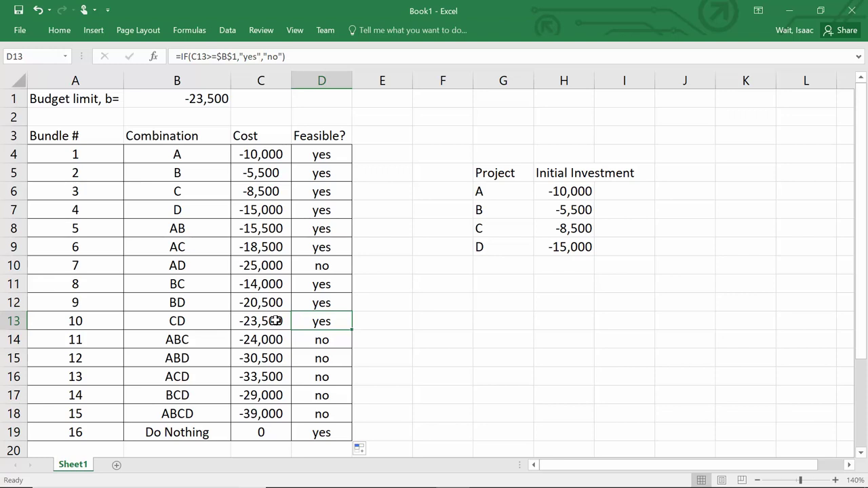
{"action": "mouse_move", "coordinate": [433, 484]}
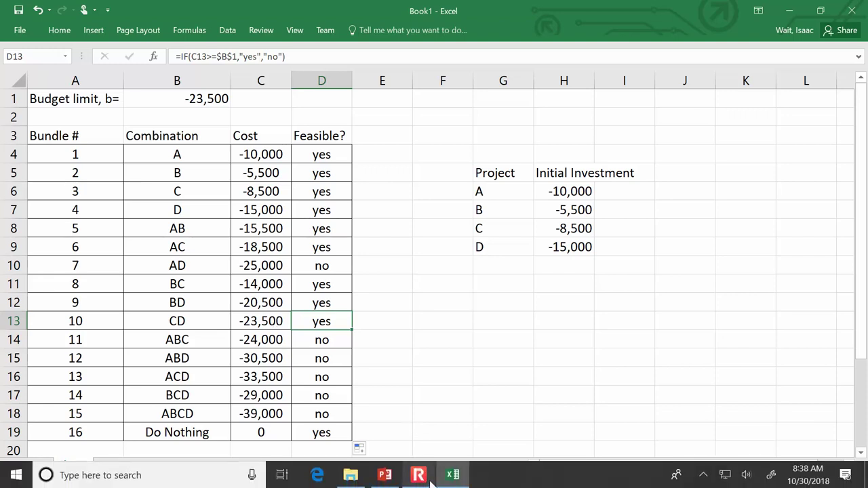
{"action": "left_click", "coordinate": [385, 477]}
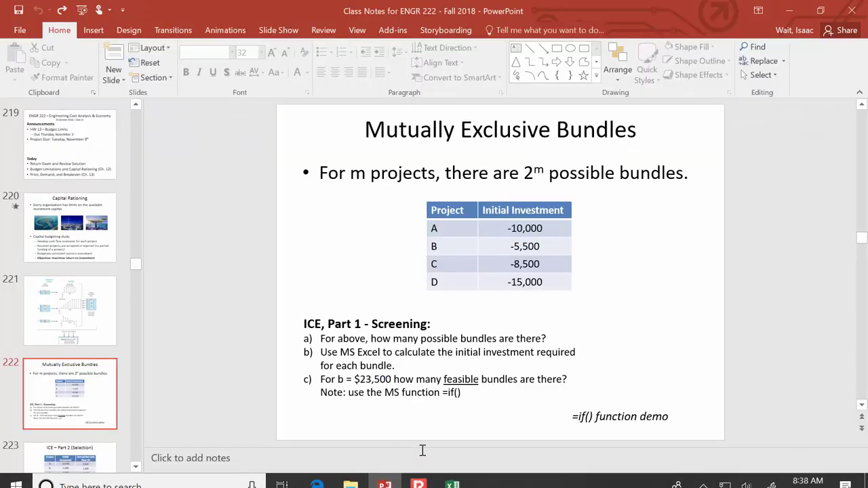
{"action": "left_click", "coordinate": [452, 481]}
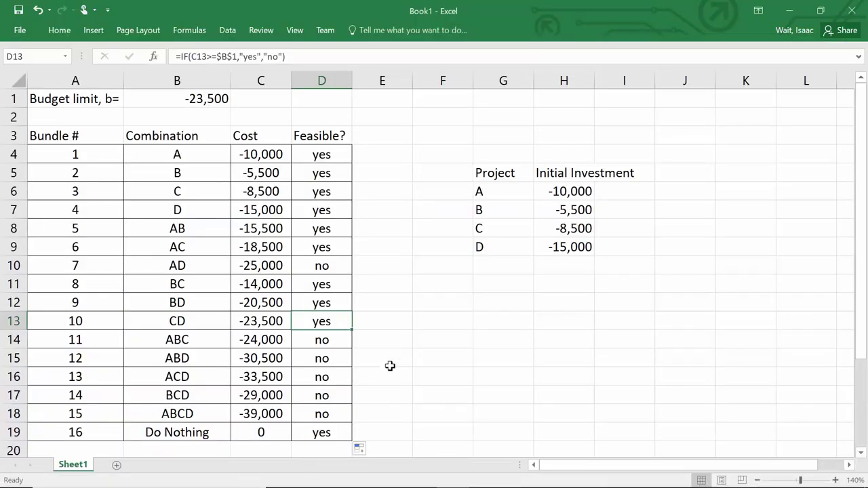
Examine the feasibility results of combinations AD, ABC, ABD, ACD, BCD and ABCD in D10 and D14 through D18.
{"action": "left_click", "coordinate": [332, 267]}
{"action": "left_click", "coordinate": [329, 337]}
{"action": "left_click", "coordinate": [332, 360]}
{"action": "left_click", "coordinate": [329, 377]}
{"action": "left_click", "coordinate": [331, 398]}
{"action": "left_click", "coordinate": [332, 415]}
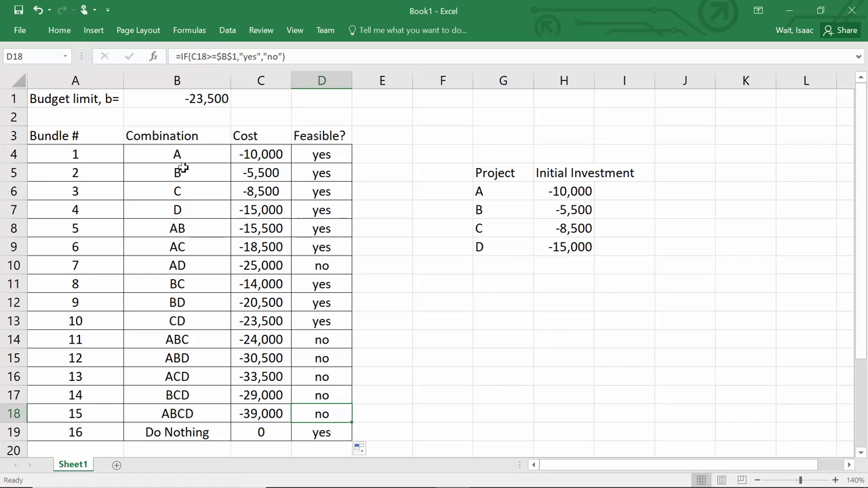
Switch to PowerPoint, present the ICE – Part 2 (Selection) slide to review its project data and question, and return to the Excel workbook.
{"action": "left_click", "coordinate": [384, 475]}
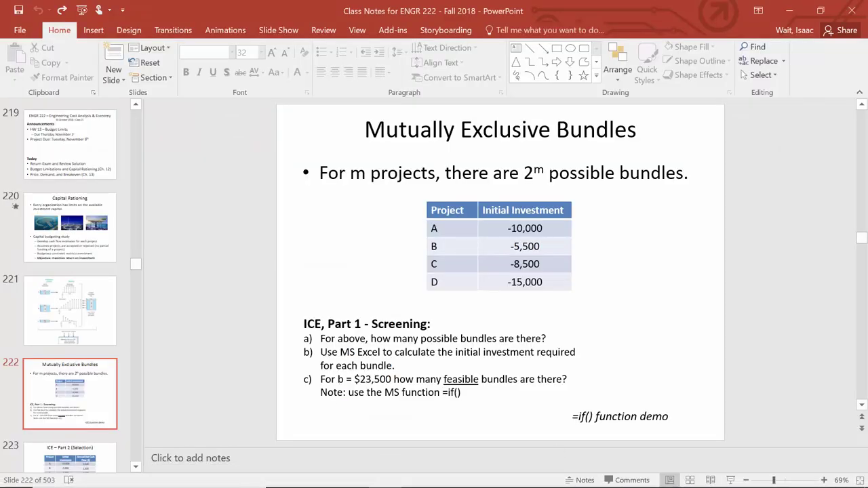
{"action": "left_click", "coordinate": [731, 480]}
{"action": "key", "text": "Right"}
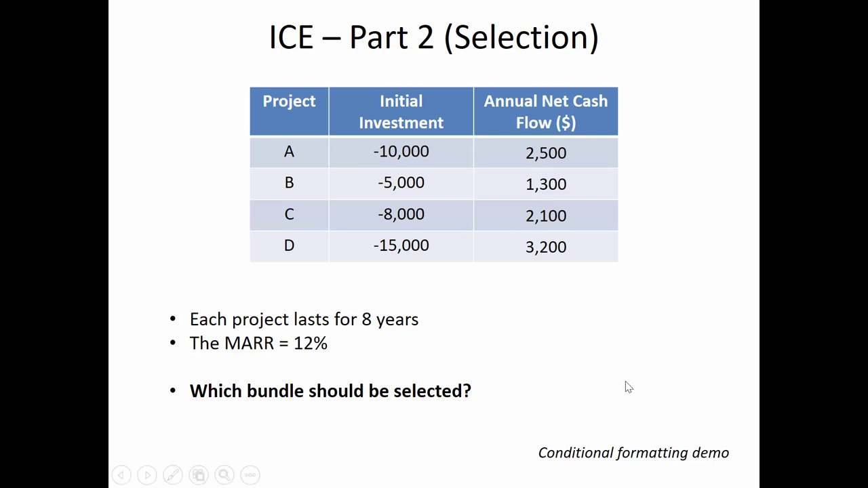
{"action": "key", "text": "Escape"}
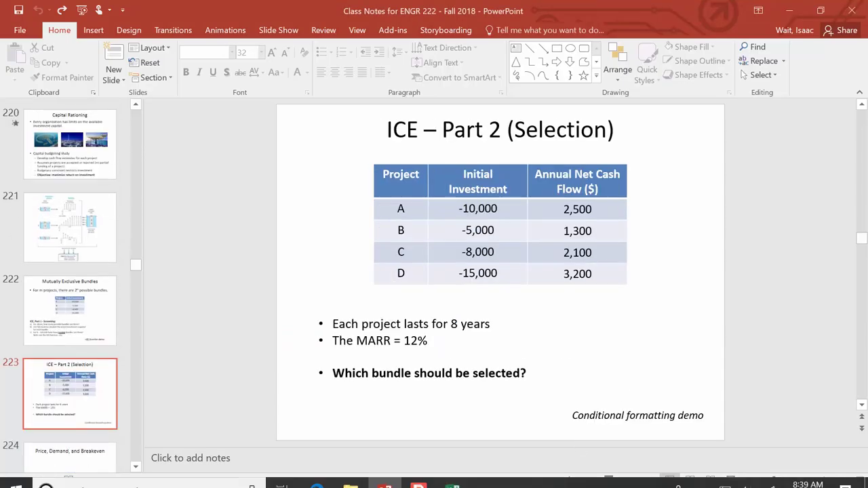
{"action": "left_click", "coordinate": [452, 474]}
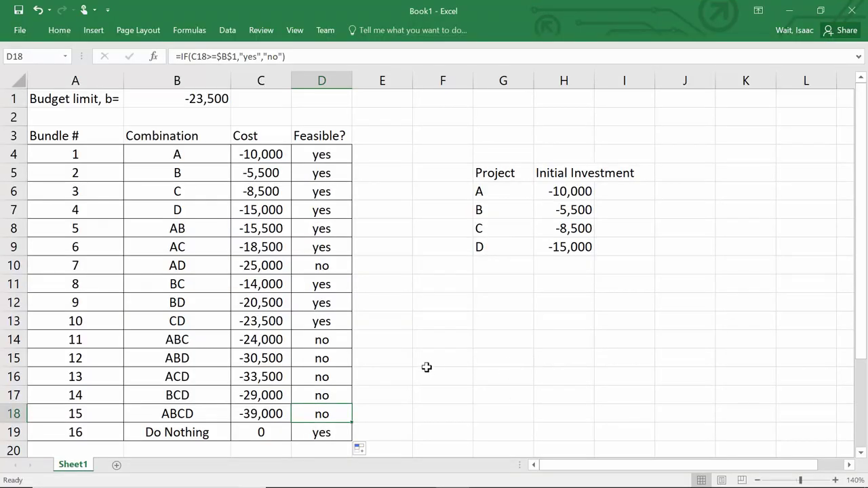
Create a copy of Sheet1 in Book1, placed before the original sheet.
{"action": "right_click", "coordinate": [73, 466]}
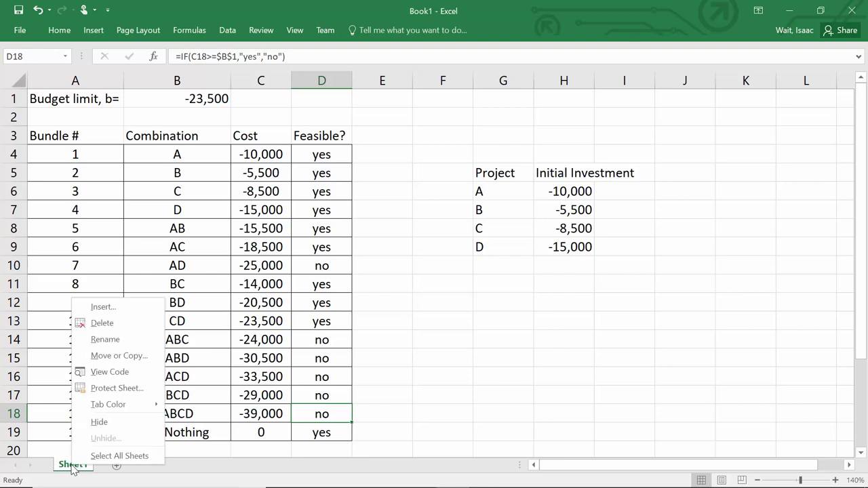
{"action": "left_click", "coordinate": [119, 355]}
{"action": "left_click", "coordinate": [60, 412]}
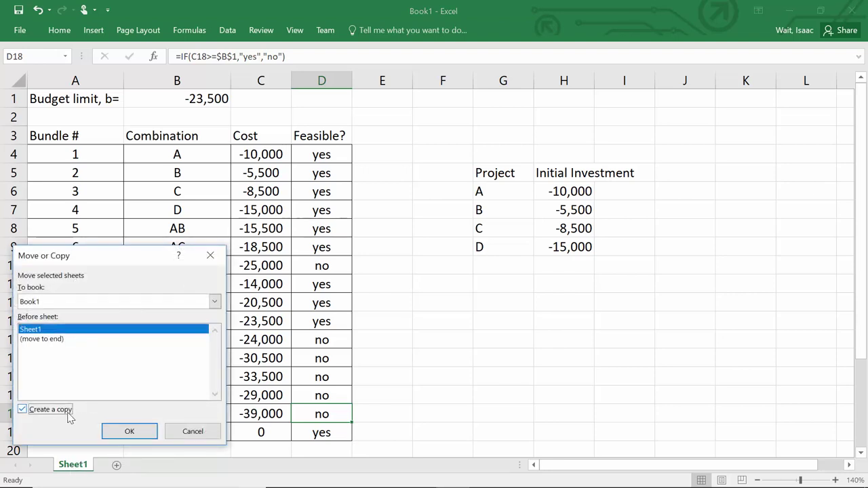
{"action": "left_click", "coordinate": [129, 432]}
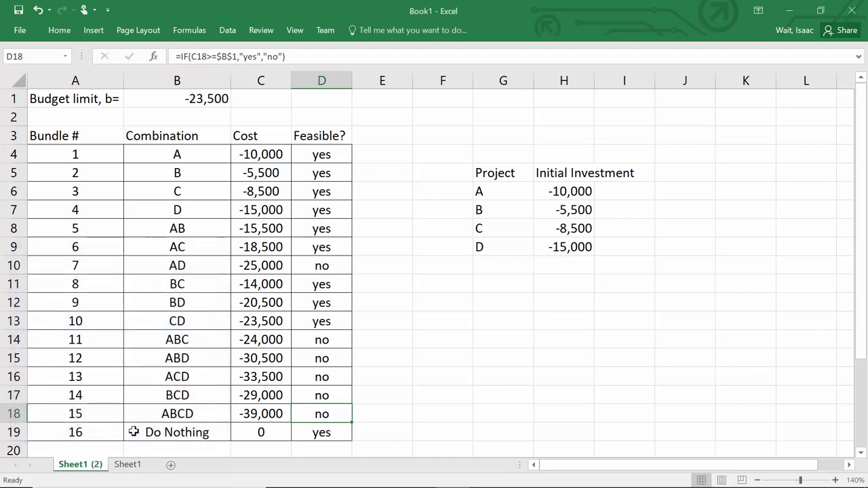
Rename the original Sheet1 as Bundles and the copied sheet as Capital Rationing.
{"action": "double_click", "coordinate": [129, 465]}
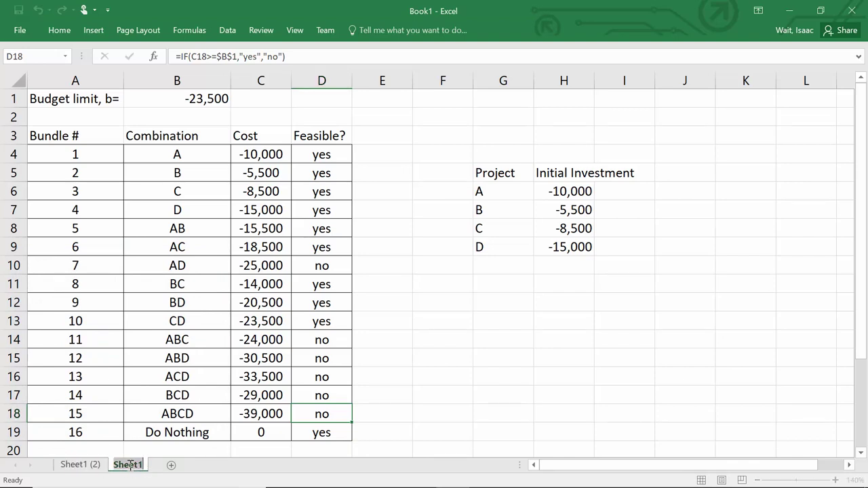
{"action": "type", "text": "Bundles"}
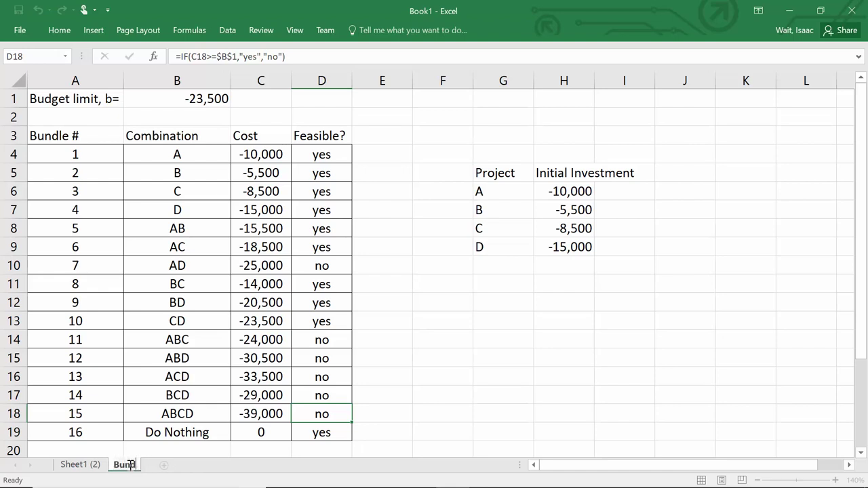
{"action": "key", "text": "Return"}
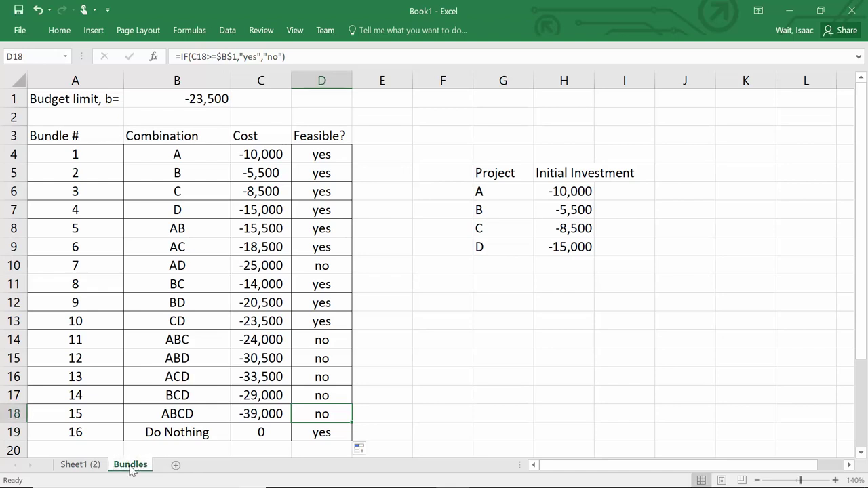
{"action": "left_click", "coordinate": [77, 465]}
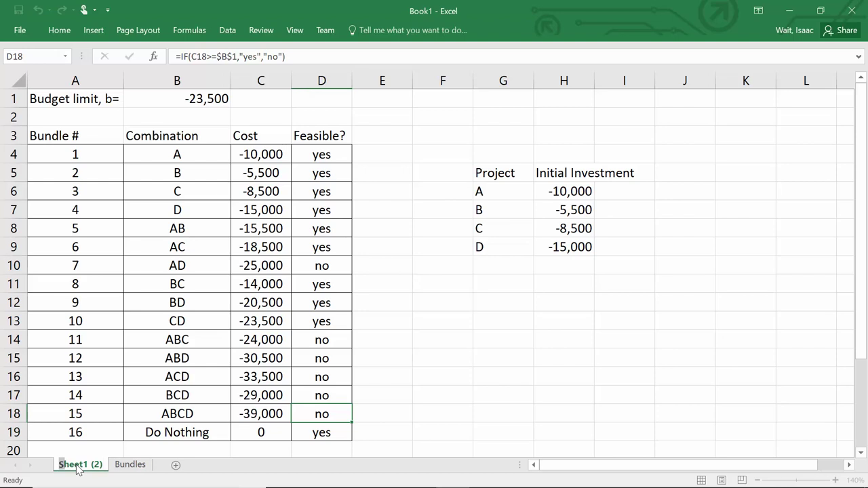
{"action": "type", "text": "Capital Rationing"}
{"action": "key", "text": "Return"}
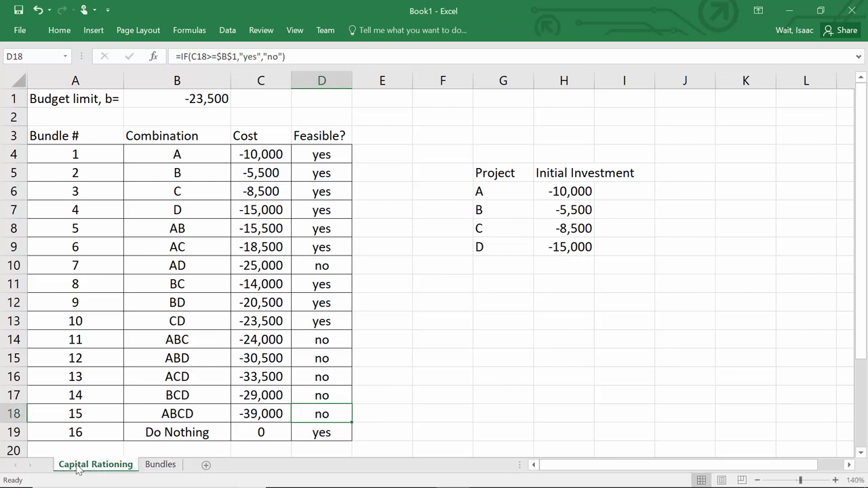
Clear the infeasible bundles 7 and 11 through 15 from A10:D10 and A14:D18 on the Capital Rationing sheet.
{"action": "left_click_drag", "start_coordinate": [507, 175], "coordinate": [541, 241]}
{"action": "left_click", "coordinate": [437, 265]}
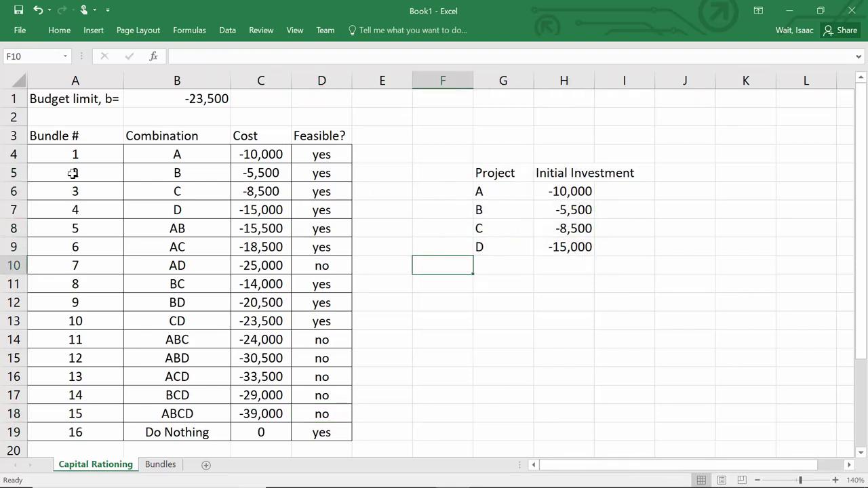
{"action": "left_click_drag", "start_coordinate": [53, 267], "coordinate": [319, 271]}
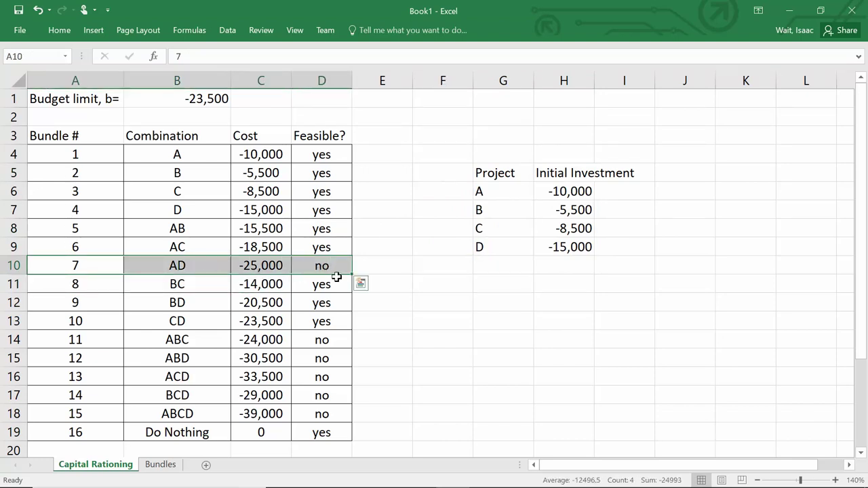
{"action": "key", "text": "Delete"}
{"action": "left_click_drag", "start_coordinate": [337, 339], "coordinate": [107, 410]}
{"action": "key", "text": "Delete"}
{"action": "left_click", "coordinate": [489, 393]}
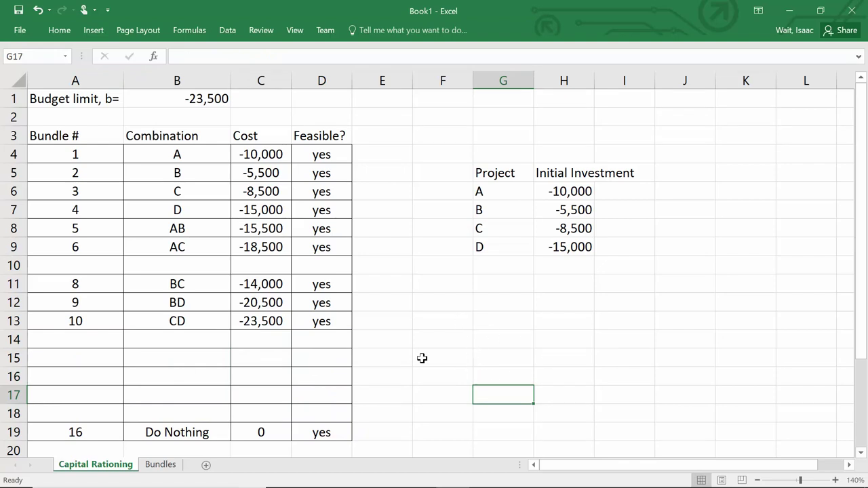
Close the gaps in the bundle table by moving bundles 8–10 up to A10:D12 and the Do Nothing bundle to A13:D13.
{"action": "left_click_drag", "start_coordinate": [303, 320], "coordinate": [78, 267]}
{"action": "mouse_move", "coordinate": [288, 432]}
{"action": "left_mouse_down"}
{"action": "mouse_move", "coordinate": [74, 433]}
{"action": "mouse_move", "coordinate": [81, 412]}
{"action": "mouse_move", "coordinate": [77, 434]}
{"action": "mouse_move", "coordinate": [298, 422]}
{"action": "left_mouse_up"}
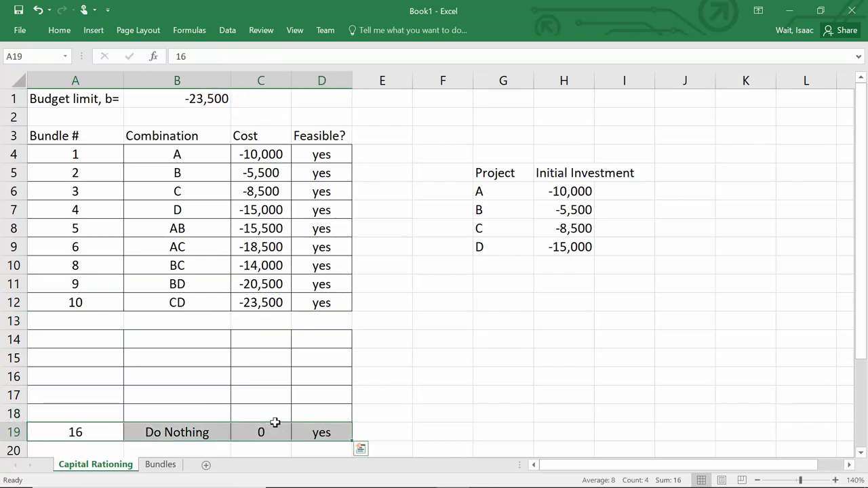
{"action": "left_click_drag", "start_coordinate": [277, 425], "coordinate": [266, 316]}
{"action": "left_click_drag", "start_coordinate": [266, 323], "coordinate": [266, 323]}
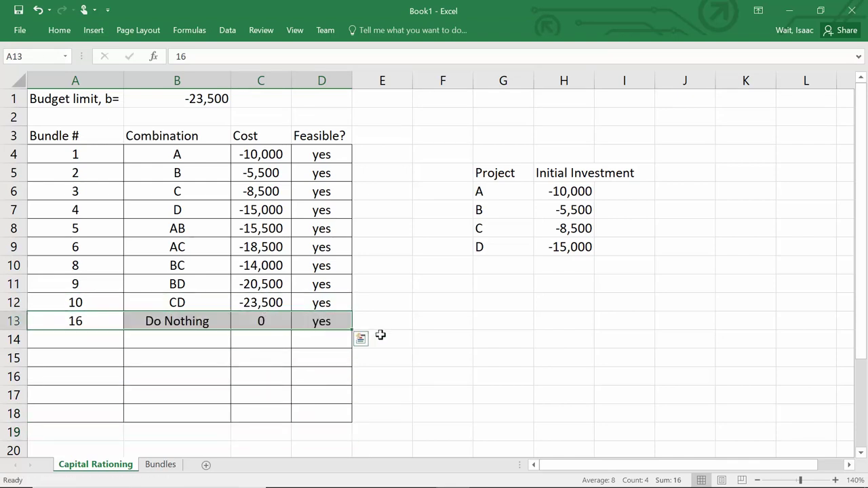
Delete the empty rows 14 through 18 below the Do Nothing bundle.
{"action": "left_click", "coordinate": [370, 336]}
{"action": "left_click_drag", "start_coordinate": [23, 339], "coordinate": [9, 414]}
{"action": "right_click", "coordinate": [8, 413]}
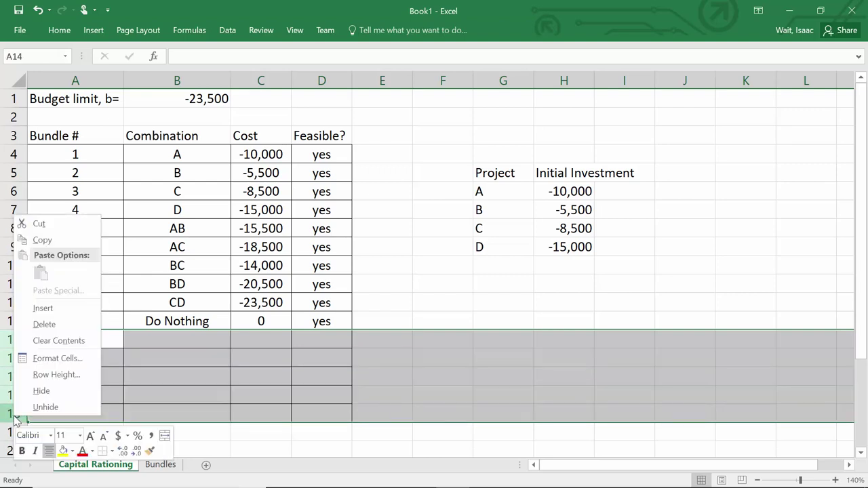
{"action": "left_click", "coordinate": [31, 322]}
{"action": "left_click", "coordinate": [133, 412]}
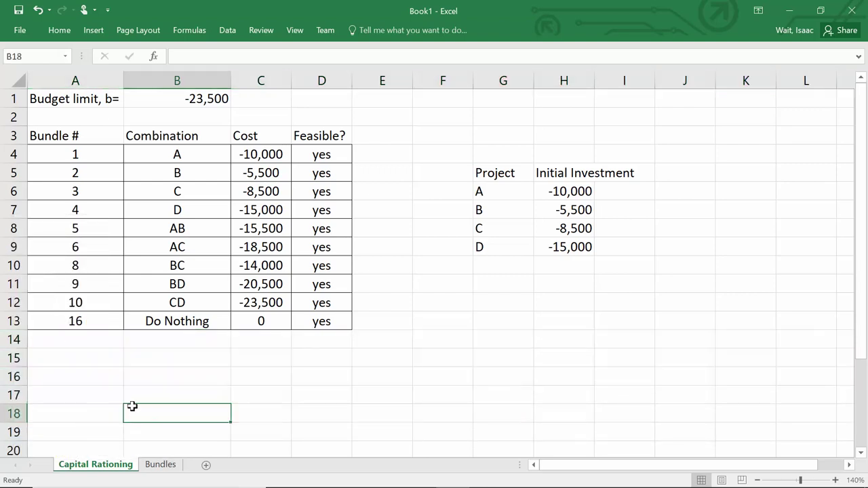
{"action": "left_click", "coordinate": [72, 358]}
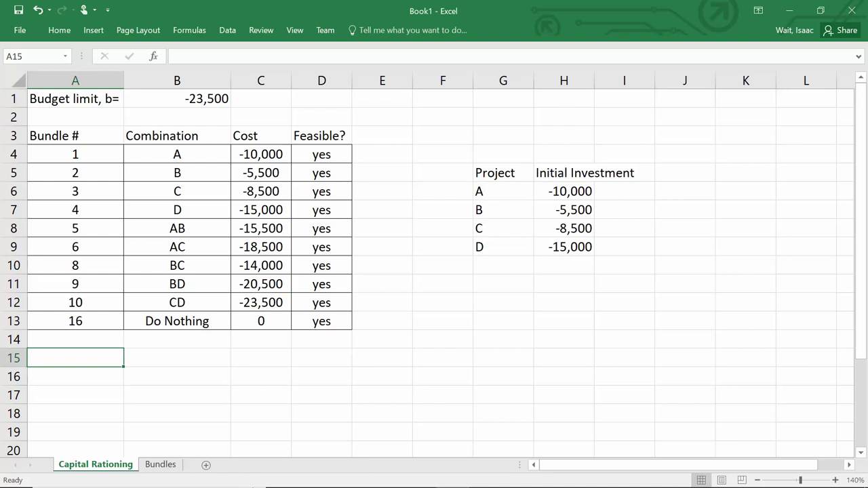
Switch to PowerPoint and copy the whole project table from the ICE – Part 2 (Selection) slide.
{"action": "mouse_move", "coordinate": [282, 481]}
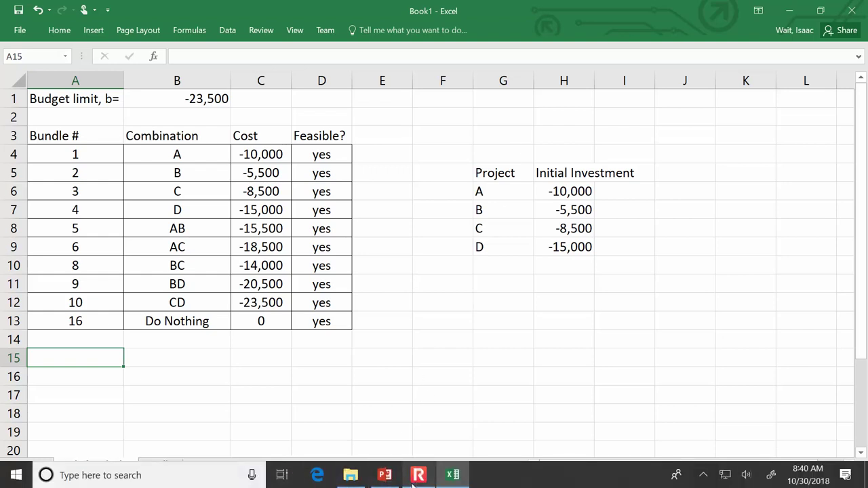
{"action": "left_click", "coordinate": [384, 474]}
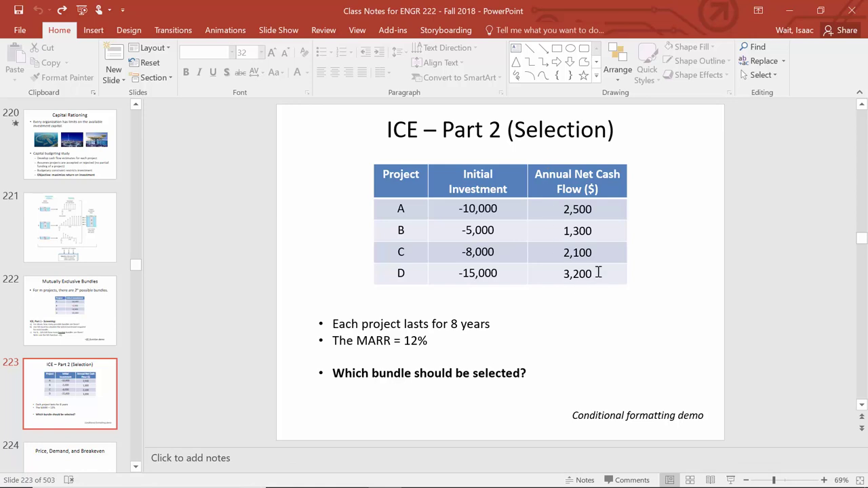
{"action": "left_click_drag", "start_coordinate": [597, 273], "coordinate": [396, 175]}
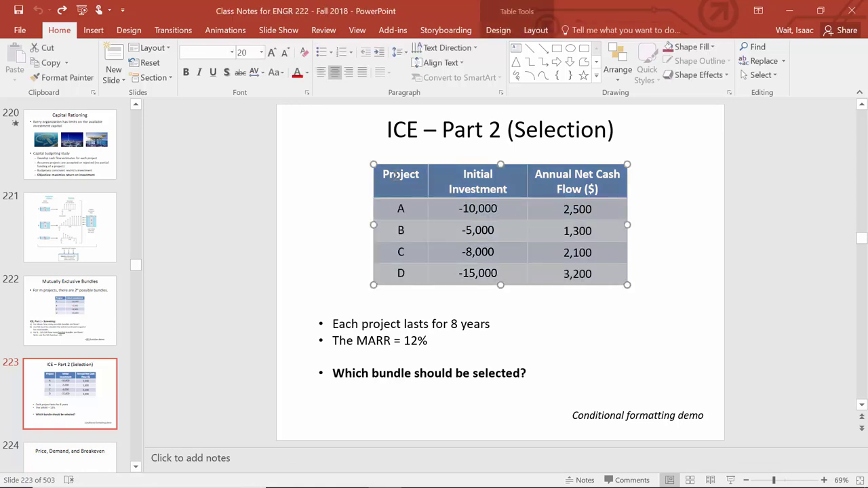
{"action": "key", "text": "ctrl+c"}
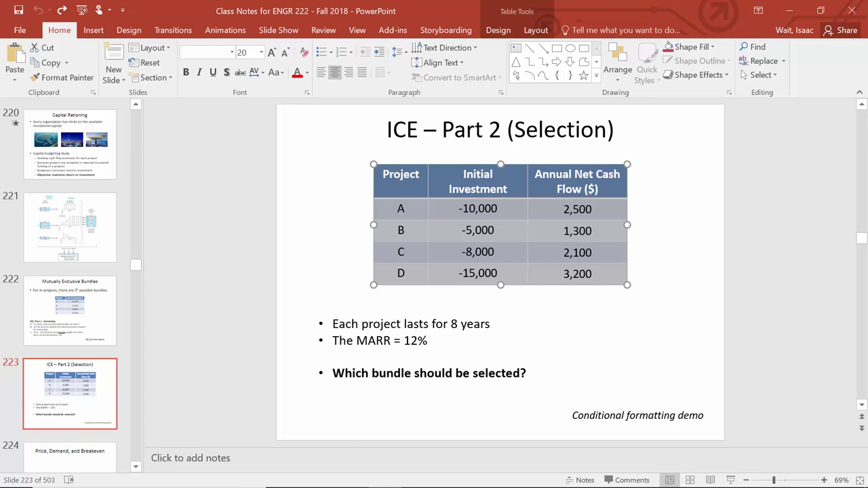
Return to Excel, paste the copied project table at G11 without its source formatting, and widen column I to fit its header.
{"action": "left_click", "coordinate": [453, 475]}
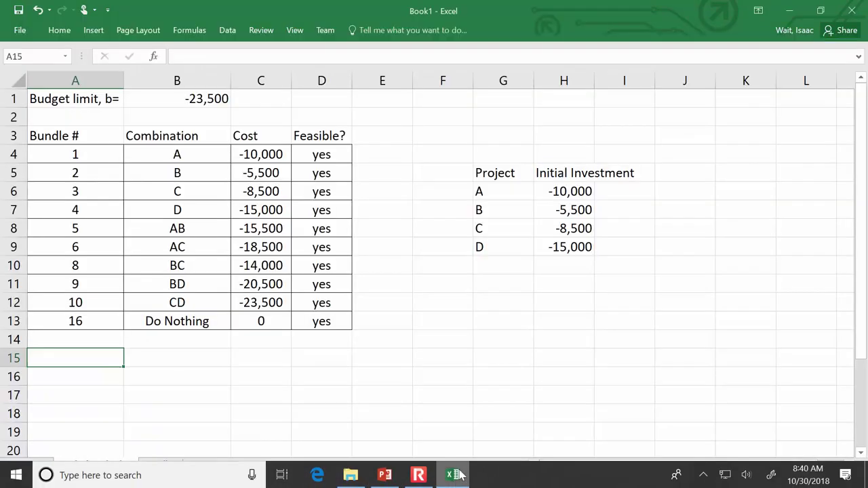
{"action": "left_click", "coordinate": [501, 282]}
{"action": "key", "text": "ctrl+v"}
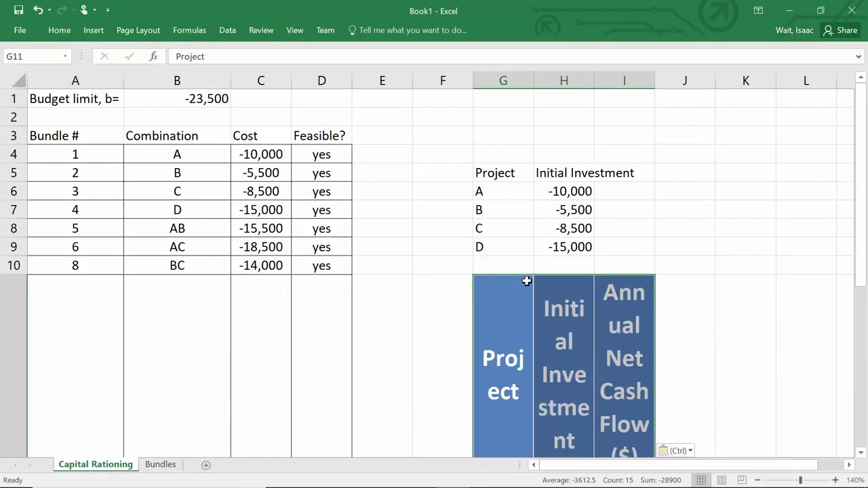
{"action": "left_click", "coordinate": [680, 450]}
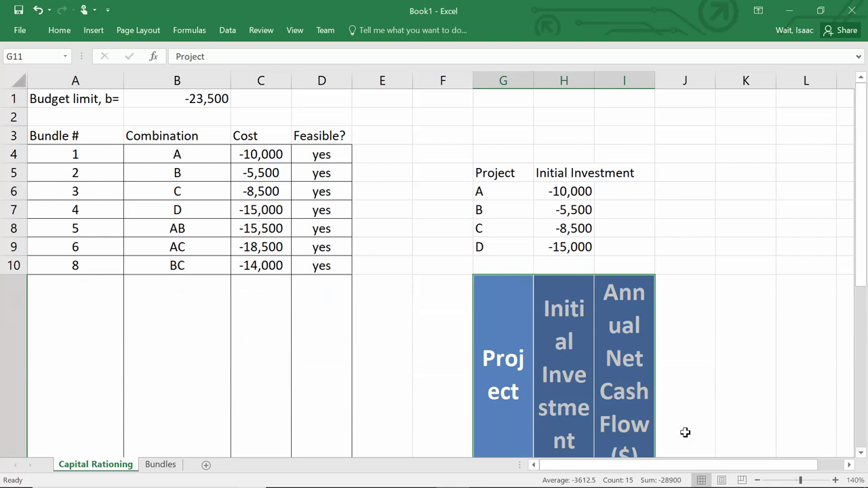
{"action": "left_click", "coordinate": [686, 436]}
{"action": "left_click", "coordinate": [713, 396]}
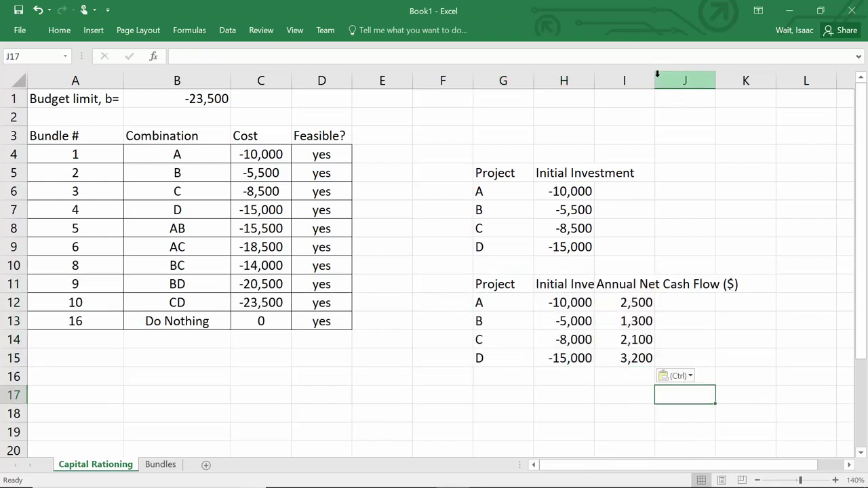
{"action": "left_click_drag", "start_coordinate": [655, 78], "coordinate": [741, 93]}
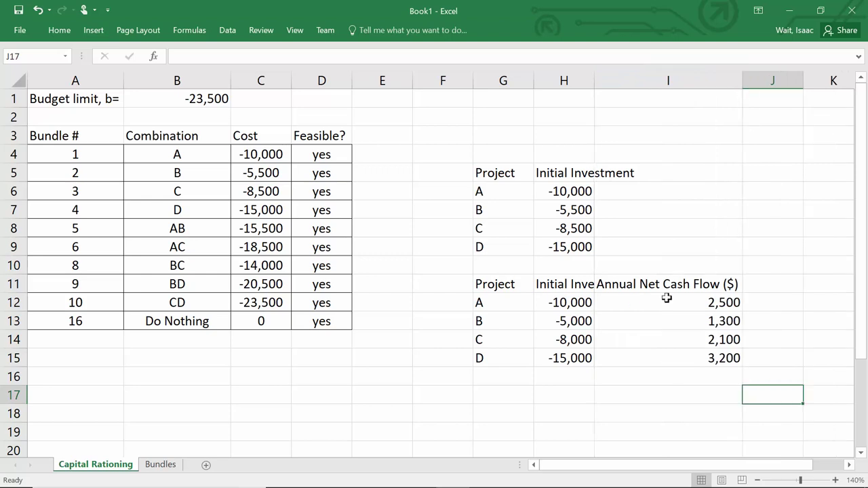
{"action": "left_click_drag", "start_coordinate": [660, 289], "coordinate": [661, 359]}
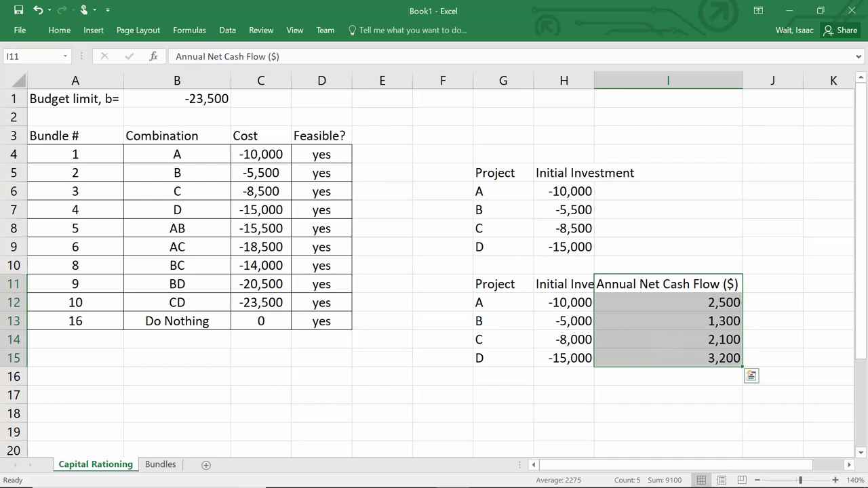
Switch to PowerPoint to read the project life and MARR on the slide, and return to the Excel workbook.
{"action": "left_click", "coordinate": [384, 475]}
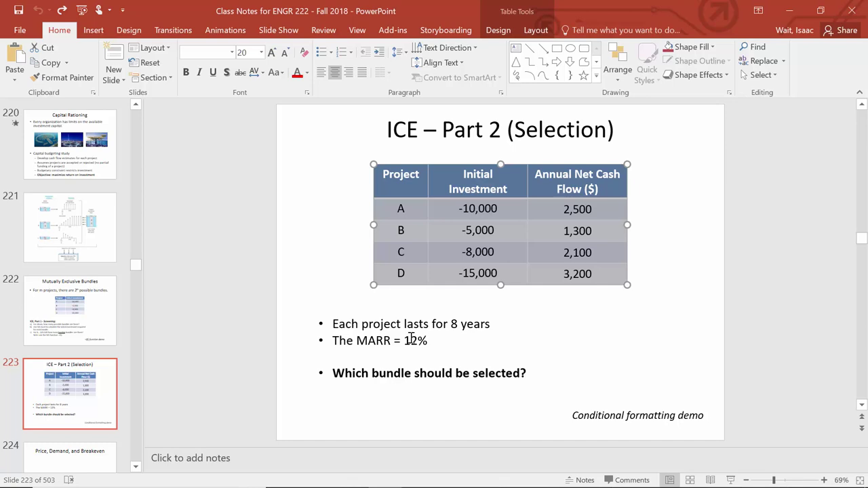
{"action": "left_click", "coordinate": [452, 480]}
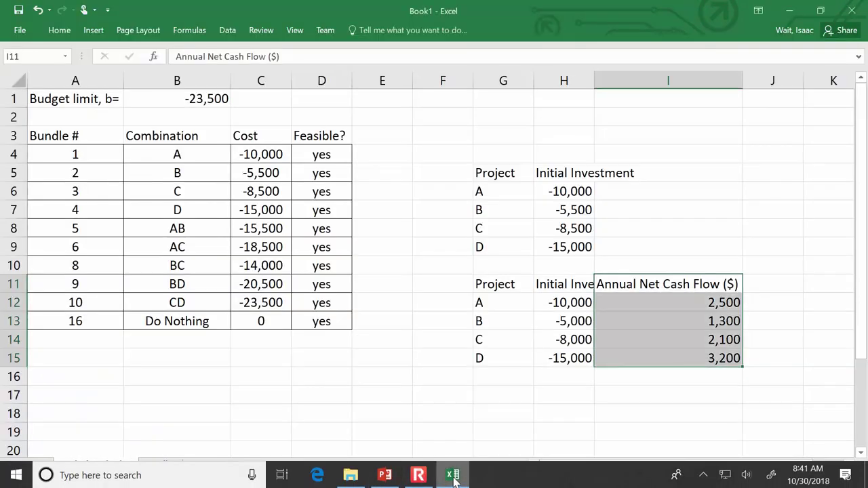
{"action": "left_click", "coordinate": [512, 394]}
{"action": "type", "text": "n"}
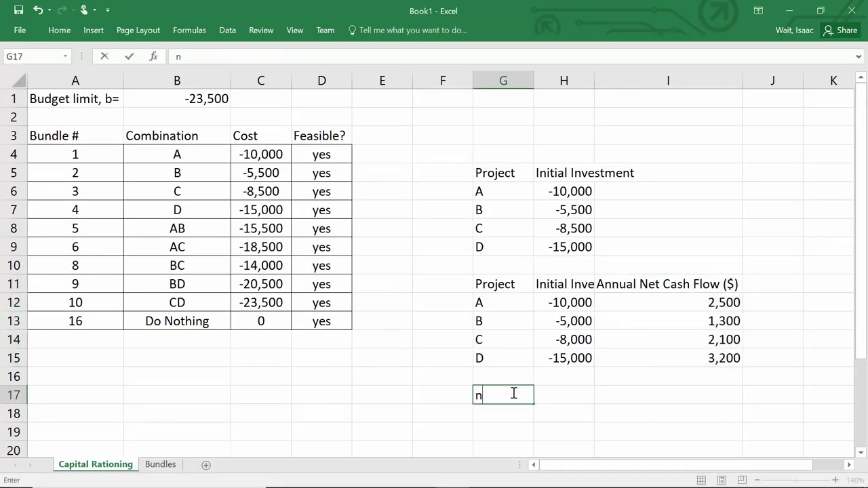
{"action": "type", "text": "=8"}
{"action": "key", "text": "Tab"}
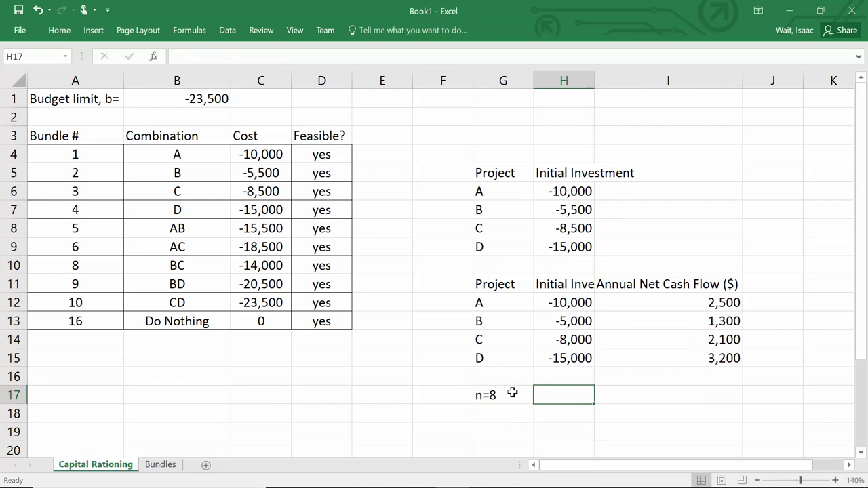
{"action": "type", "text": "i"}
Enter the label n= with 8 in G17:H17 and the label i= with .12 in G18:H18.
{"action": "left_click", "coordinate": [512, 393]}
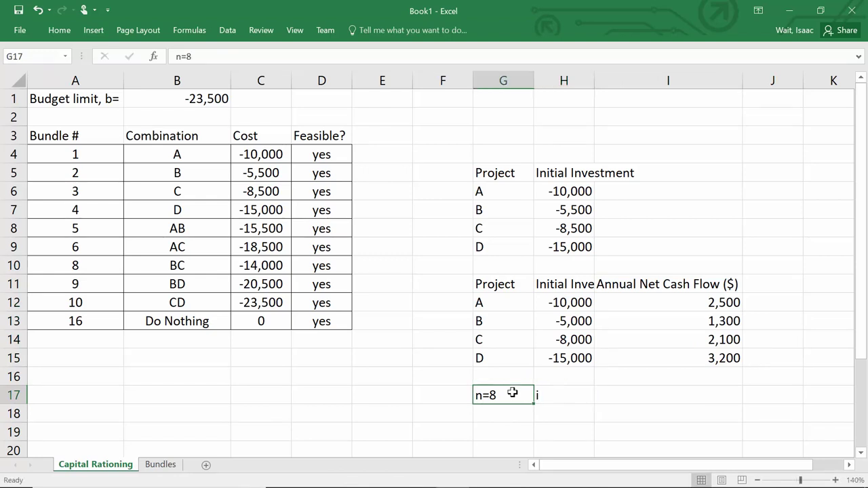
{"action": "key", "text": "Left"}
{"action": "key", "text": "Left"}
{"action": "key", "text": "Right"}
{"action": "key", "text": "Right"}
{"action": "type", "text": "n="}
{"action": "key", "text": "Tab"}
{"action": "type", "text": "i"}
{"action": "key", "text": "BackSpace"}
{"action": "type", "text": "8"}
{"action": "key", "text": "Return"}
{"action": "type", "text": "i="}
{"action": "key", "text": "Tab"}
{"action": "type", "text": ".1"}
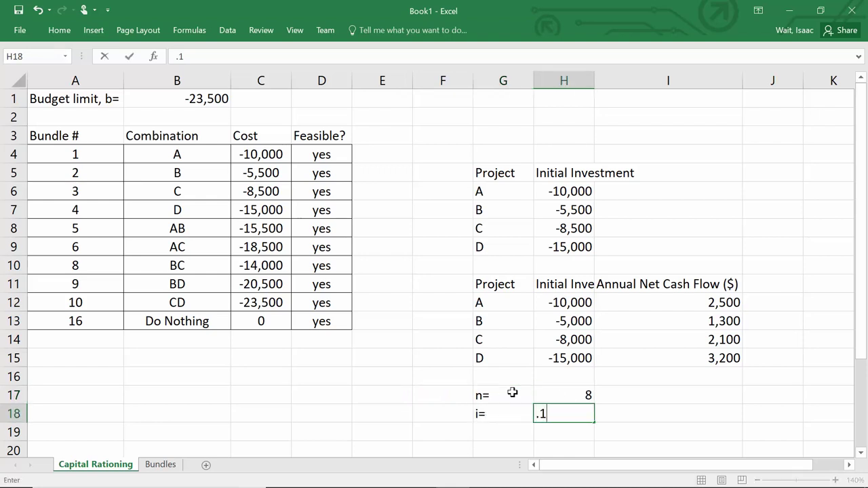
{"action": "type", "text": "2"}
{"action": "key", "text": "Return"}
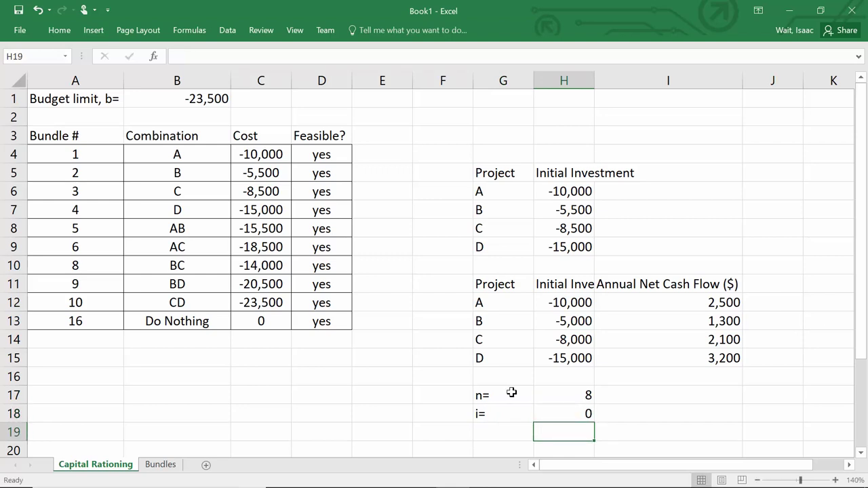
Show the interest rate in H18 with two decimal places.
{"action": "left_click", "coordinate": [548, 413]}
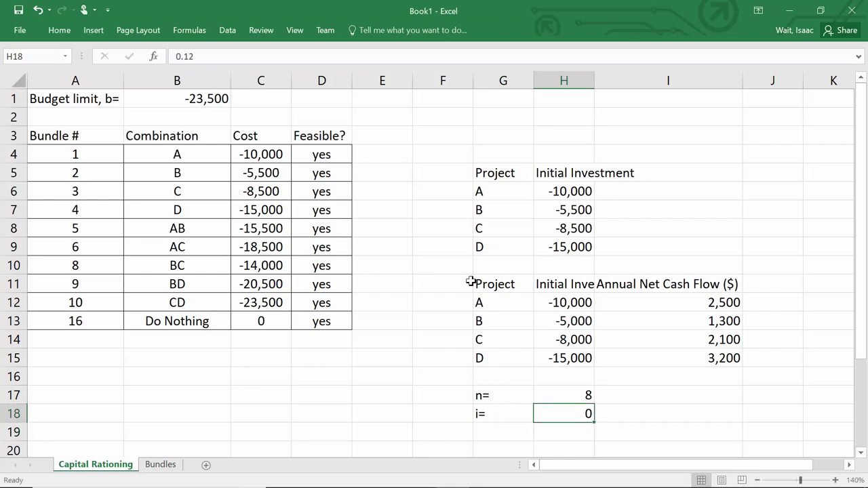
{"action": "left_click", "coordinate": [63, 32]}
{"action": "left_click", "coordinate": [440, 72]}
{"action": "left_click", "coordinate": [441, 72]}
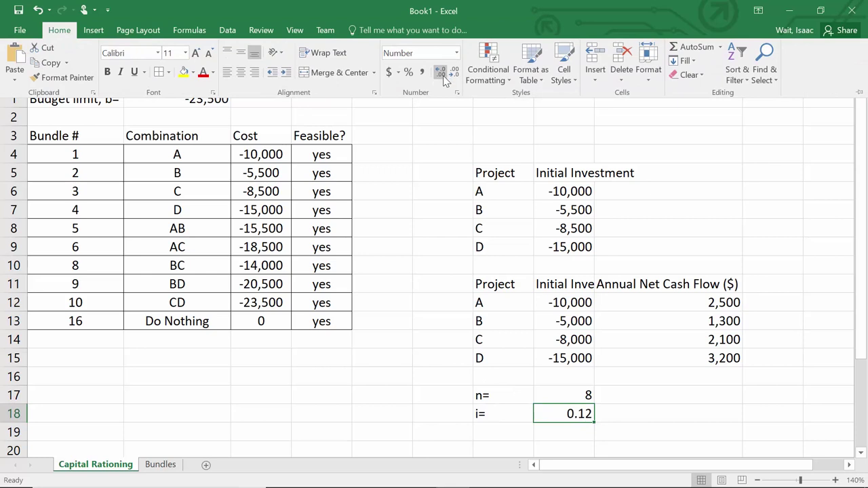
{"action": "left_click", "coordinate": [453, 259]}
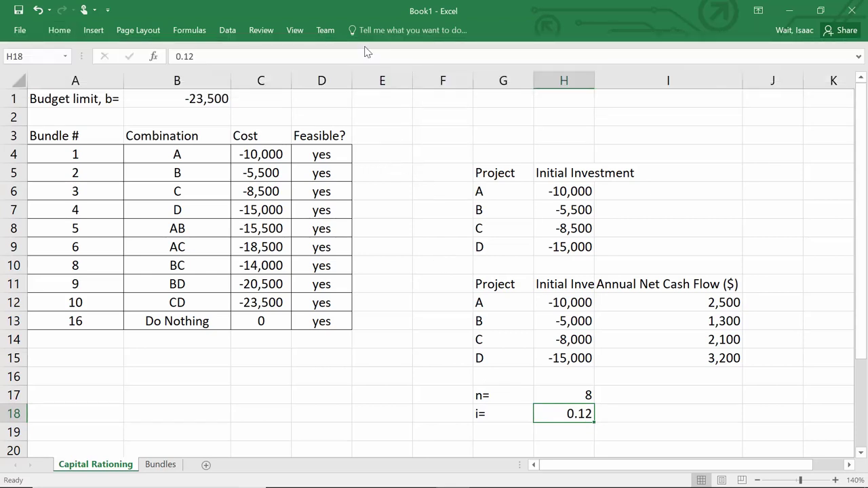
Add the header Annual Net Cash Flow in E3 and widen column E slightly.
{"action": "left_click", "coordinate": [381, 136]}
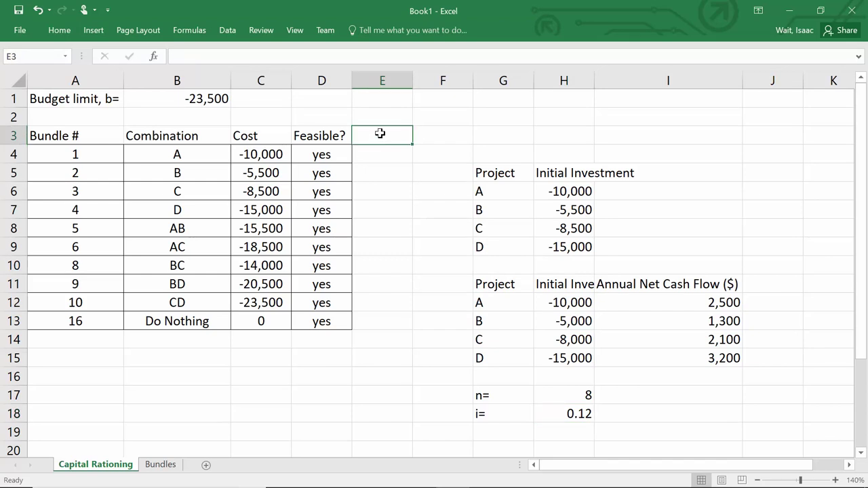
{"action": "type", "text": "Annual Net Cash Flow"}
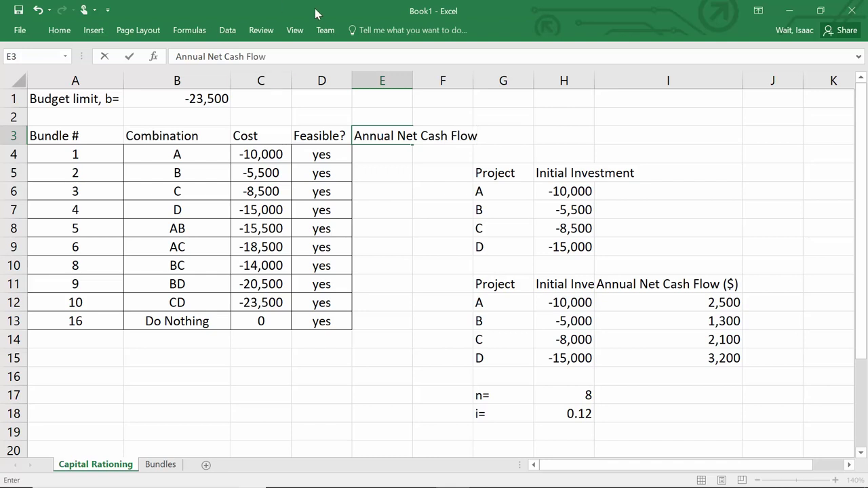
{"action": "left_click", "coordinate": [415, 80]}
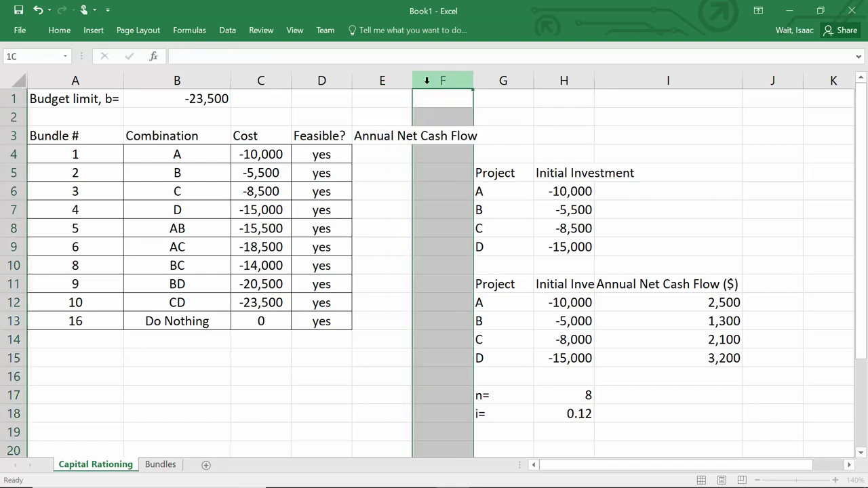
{"action": "left_click", "coordinate": [404, 78]}
{"action": "left_click_drag", "start_coordinate": [413, 80], "coordinate": [422, 79]}
{"action": "left_click", "coordinate": [392, 139]}
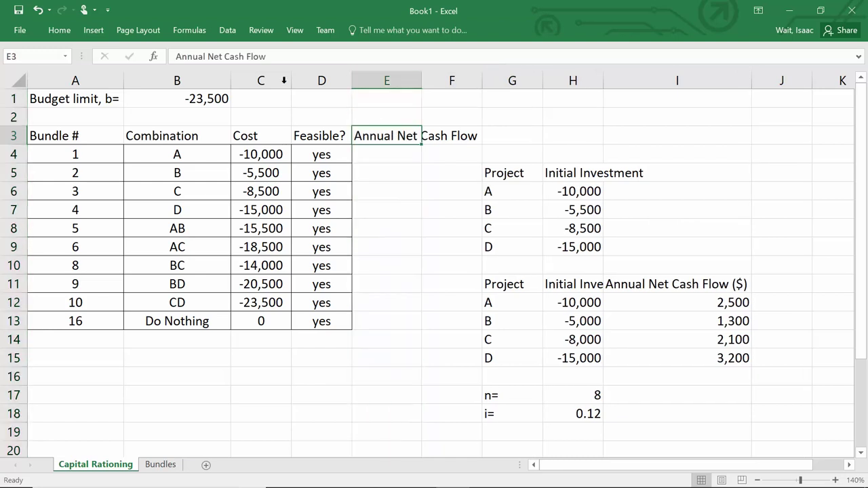
Wrap the text of the Annual Net Cash Flow header in E3.
{"action": "left_click", "coordinate": [59, 30]}
{"action": "left_click", "coordinate": [323, 53]}
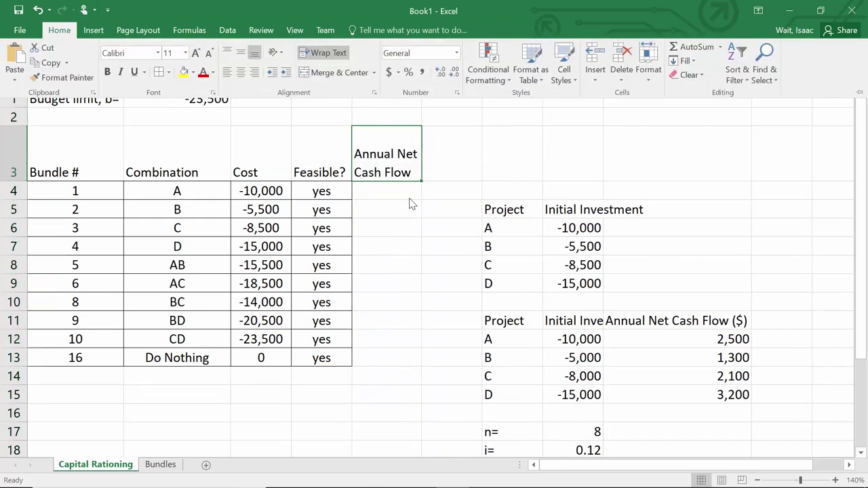
{"action": "left_click", "coordinate": [333, 64]}
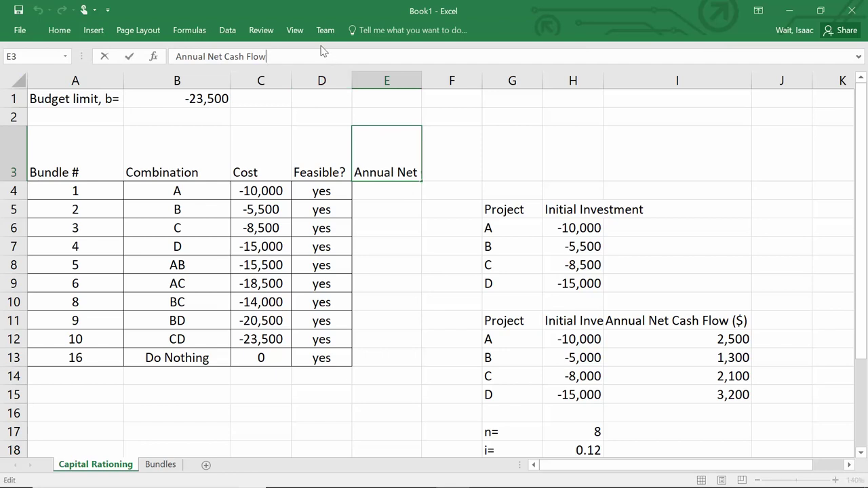
{"action": "key", "text": "Return"}
Add the header PW of Bundle in F3 and widen column F to fit it.
{"action": "double_click", "coordinate": [439, 149]}
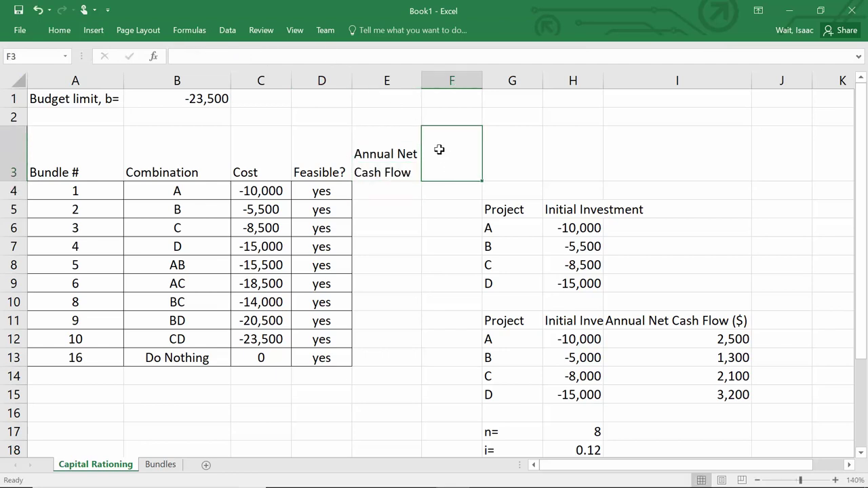
{"action": "type", "text": "PW of Bundle"}
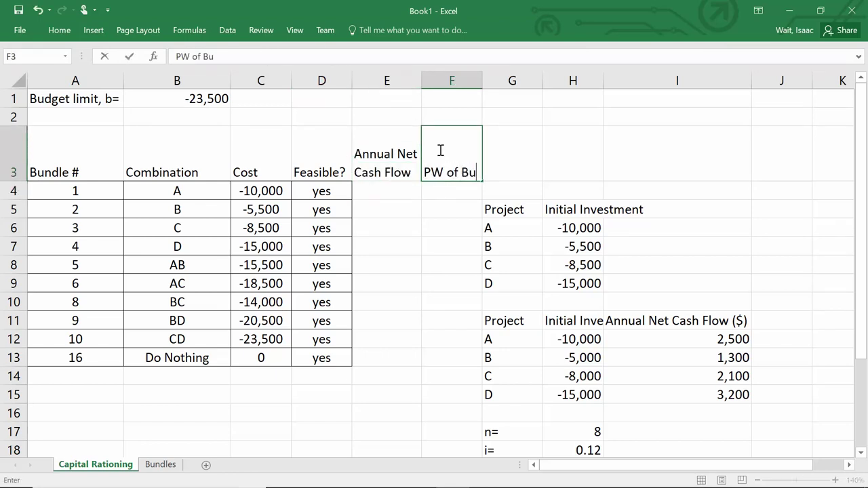
{"action": "key", "text": "Return"}
{"action": "left_click_drag", "start_coordinate": [482, 80], "coordinate": [516, 79]}
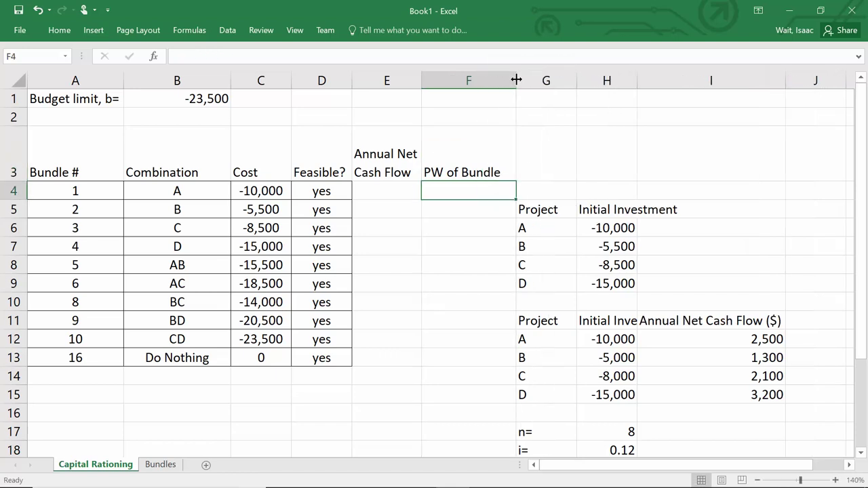
Link the annual net cash flows of bundles A and B to the project table with =I12 in E4 and =I13 in E5.
{"action": "left_click", "coordinate": [393, 190]}
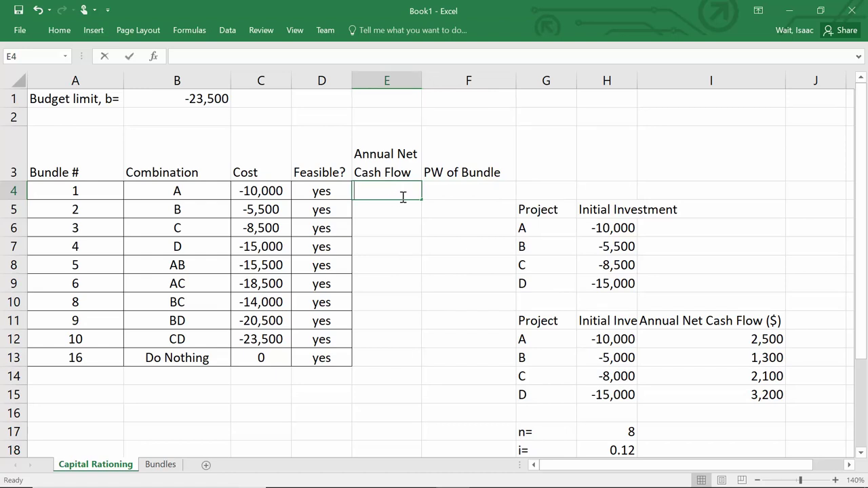
{"action": "type", "text": "="}
{"action": "left_click", "coordinate": [742, 338]}
{"action": "key", "text": "Return"}
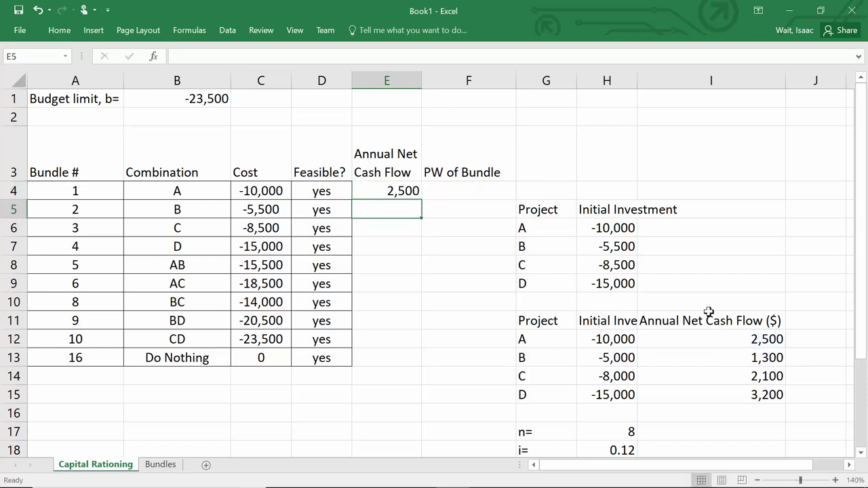
{"action": "left_click", "coordinate": [412, 191]}
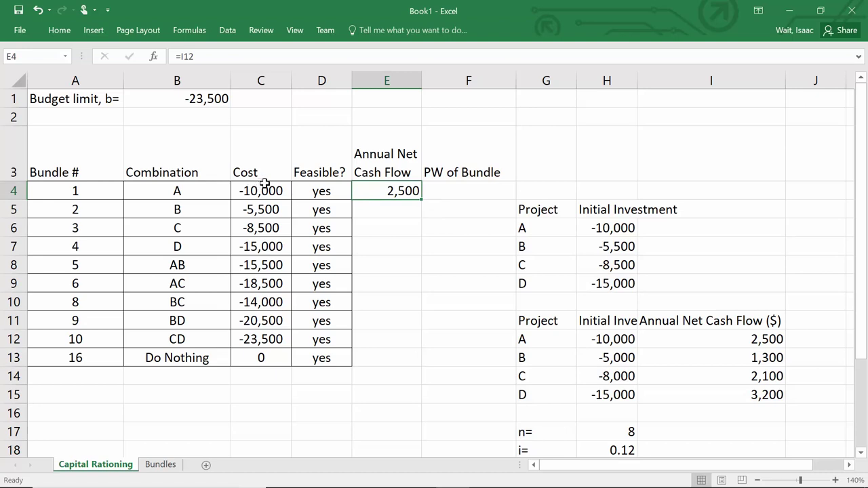
{"action": "left_click", "coordinate": [388, 210]}
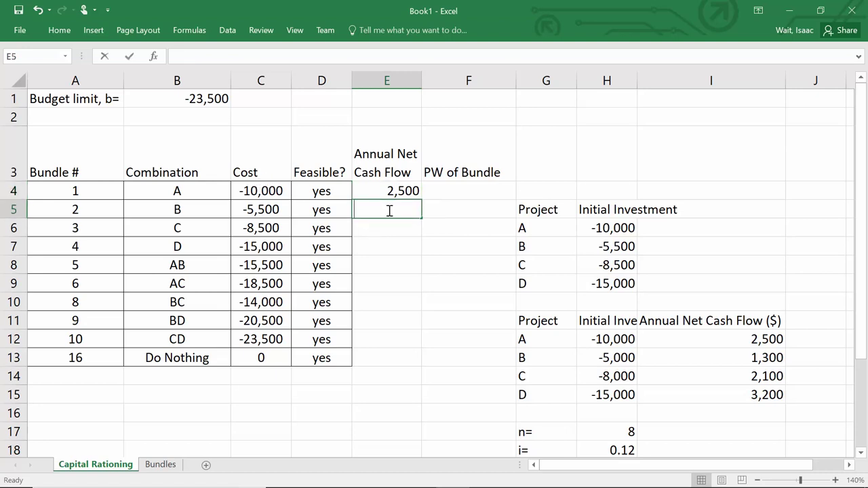
{"action": "type", "text": "="}
{"action": "left_click", "coordinate": [697, 358]}
{"action": "key", "text": "Return"}
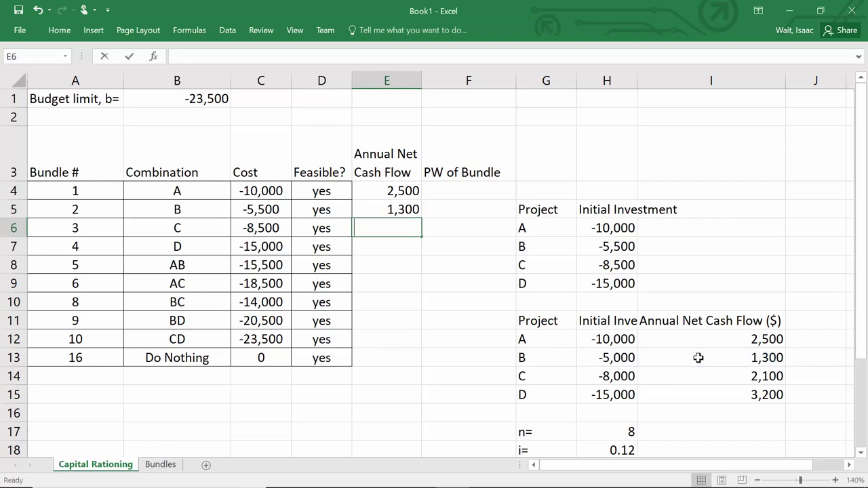
Link the annual net cash flows of bundles C and D to the project table with =I14 in E6 and =I15 in E7.
{"action": "type", "text": "="}
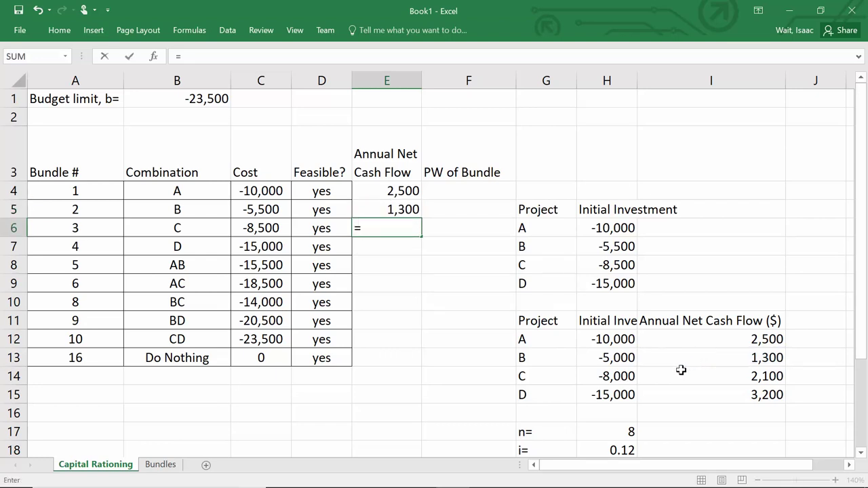
{"action": "left_click", "coordinate": [682, 374]}
{"action": "key", "text": "Return"}
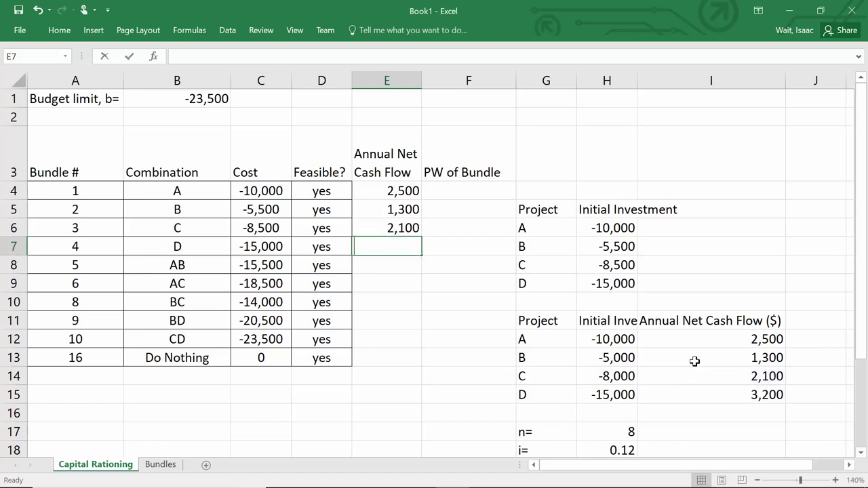
{"action": "type", "text": "="}
{"action": "left_click", "coordinate": [697, 397]}
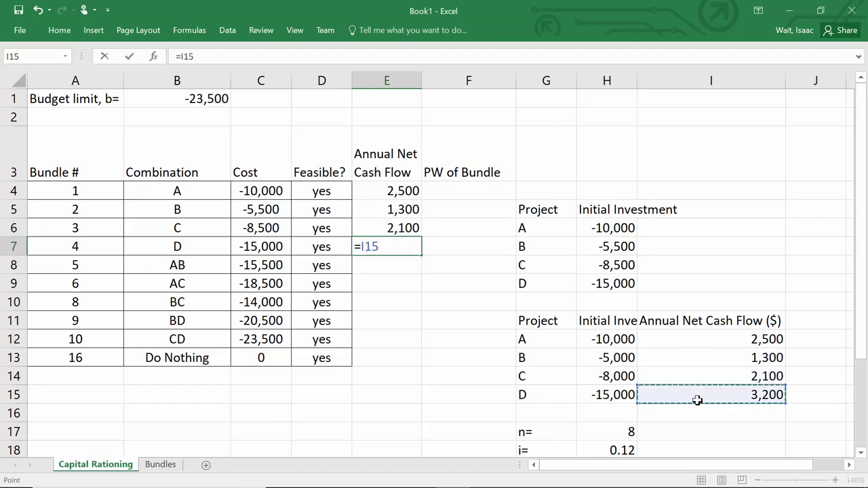
{"action": "key", "text": "Return"}
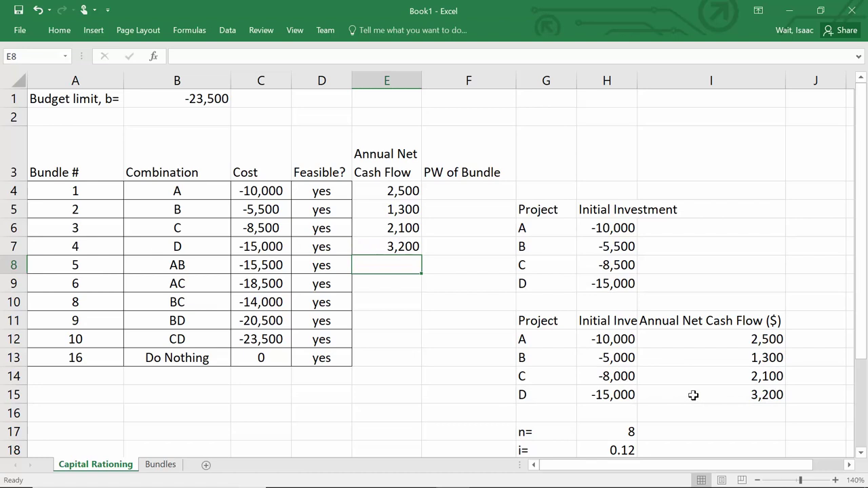
Calculate the annual net cash flows of bundles AB and AC with =E4+E5 in E8 and =E4+E6 in E9.
{"action": "type", "text": "="}
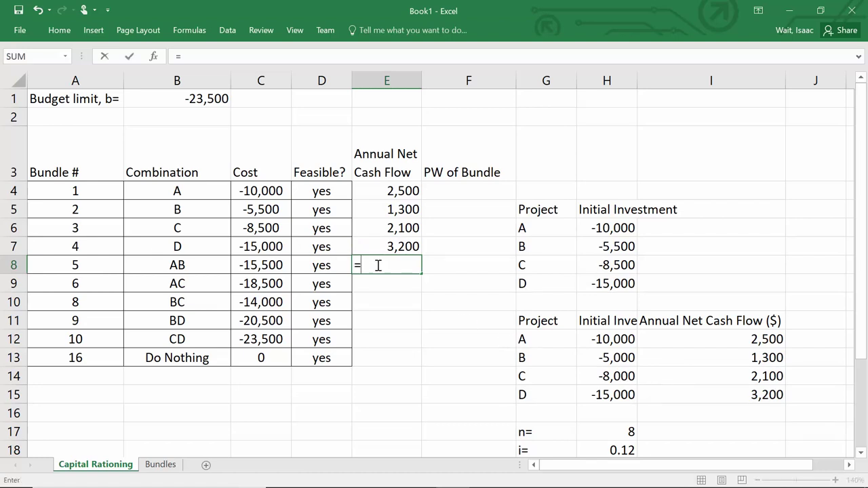
{"action": "left_click", "coordinate": [364, 191]}
{"action": "type", "text": "+"}
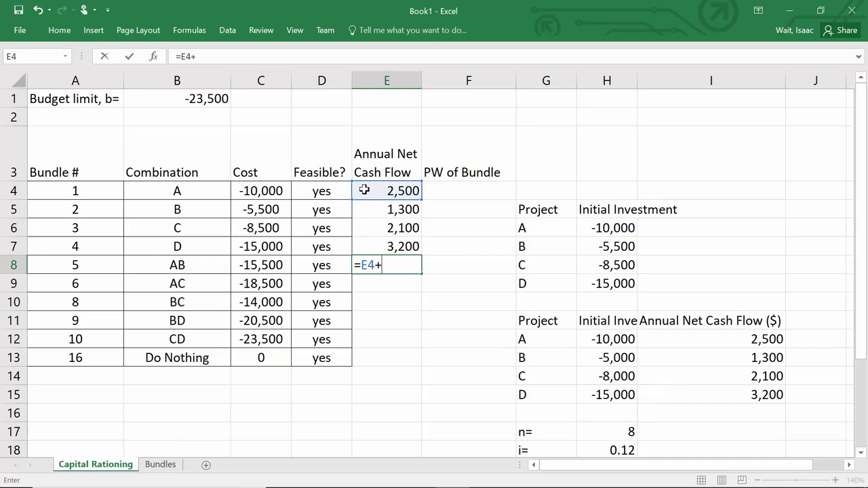
{"action": "left_click", "coordinate": [360, 207]}
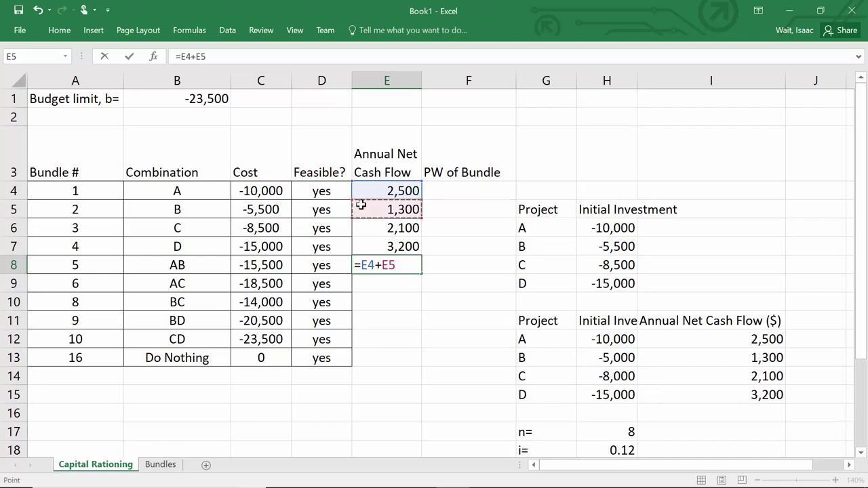
{"action": "key", "text": "Return"}
{"action": "type", "text": "="}
{"action": "left_click", "coordinate": [374, 189]}
{"action": "type", "text": "+"}
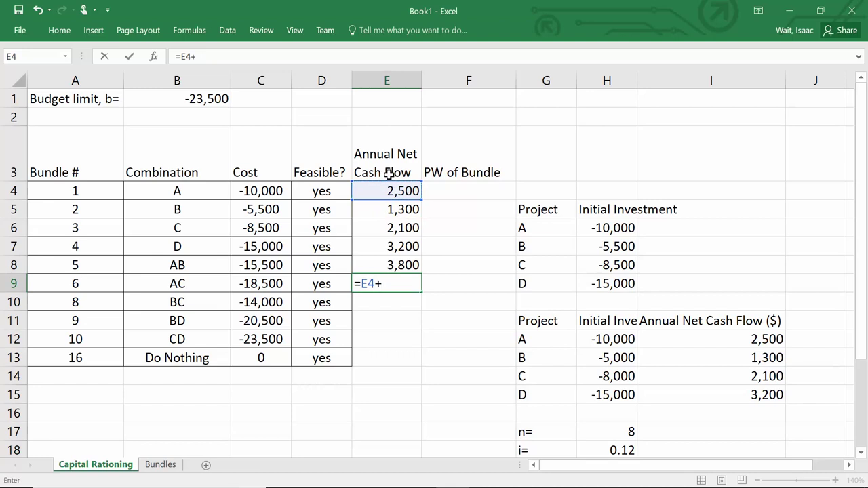
{"action": "left_click", "coordinate": [394, 224]}
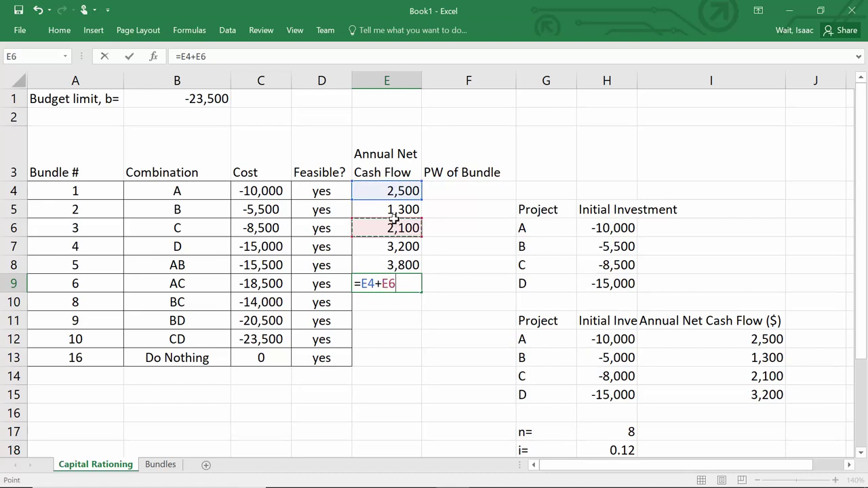
{"action": "key", "text": "Return"}
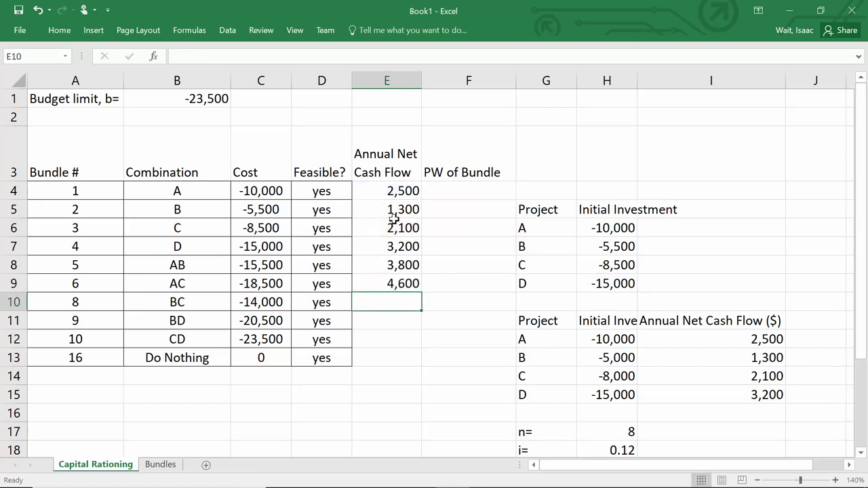
Calculate the annual net cash flows of bundles BC and BD with =E5+E6 in E10 and =E5+E7 in E11.
{"action": "type", "text": "="}
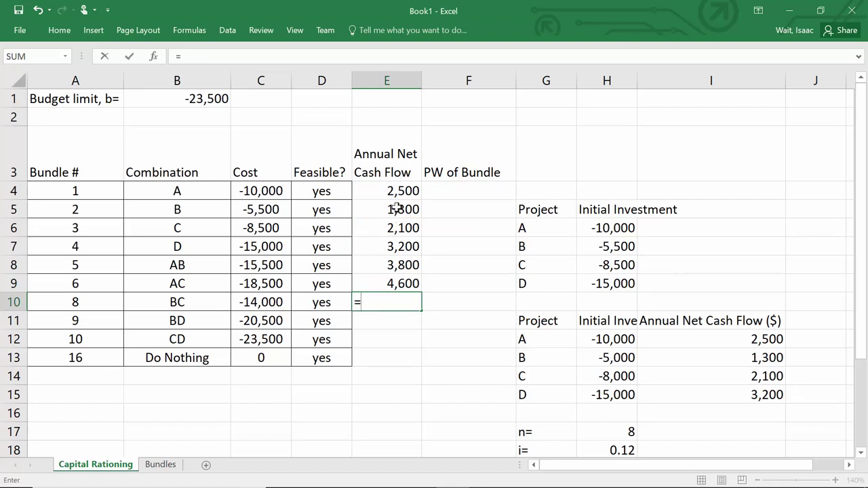
{"action": "left_click", "coordinate": [396, 210]}
{"action": "type", "text": "+"}
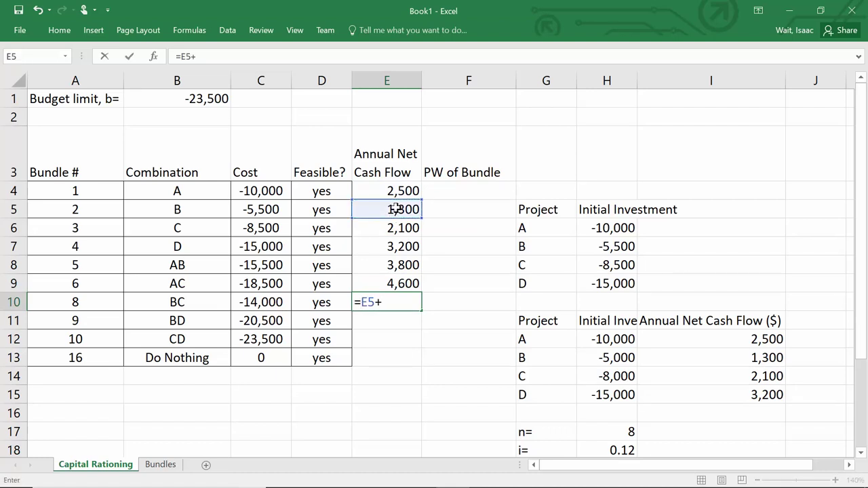
{"action": "left_click", "coordinate": [398, 228]}
{"action": "key", "text": "Return"}
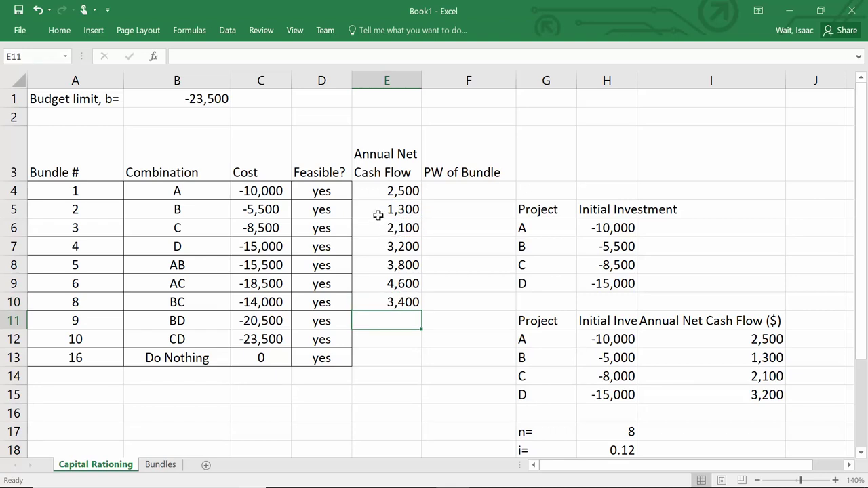
{"action": "type", "text": "="}
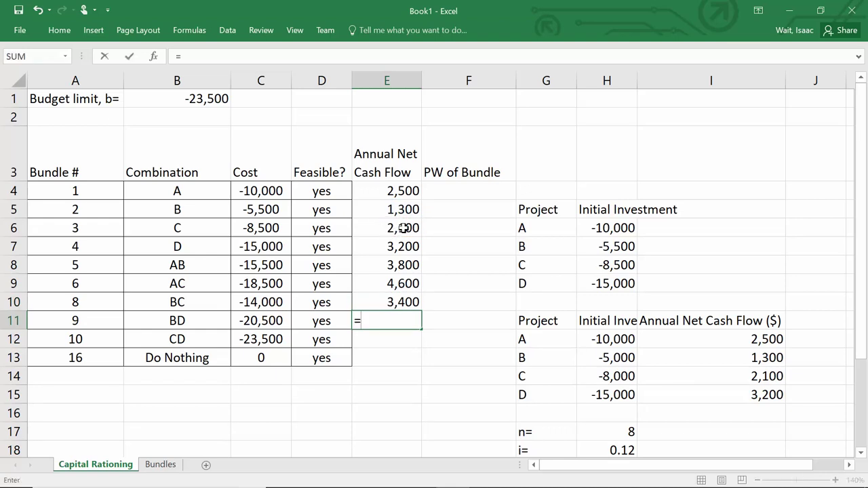
{"action": "left_click", "coordinate": [398, 212]}
{"action": "type", "text": "+"}
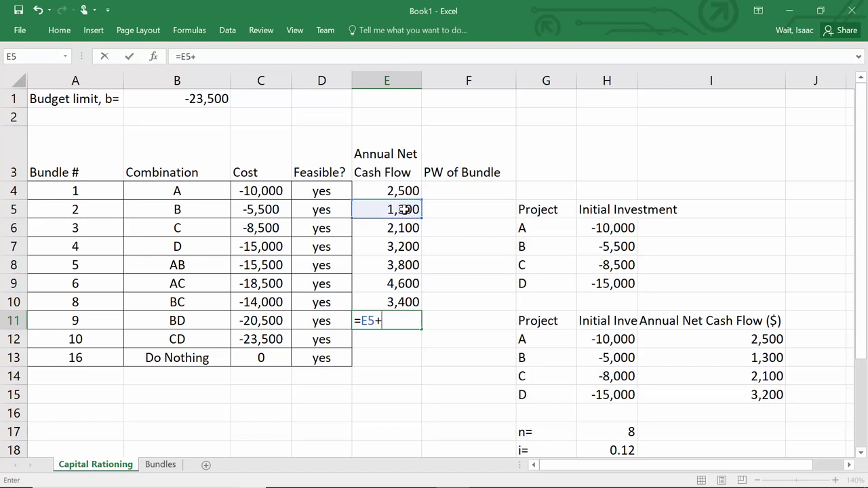
{"action": "left_click", "coordinate": [395, 248]}
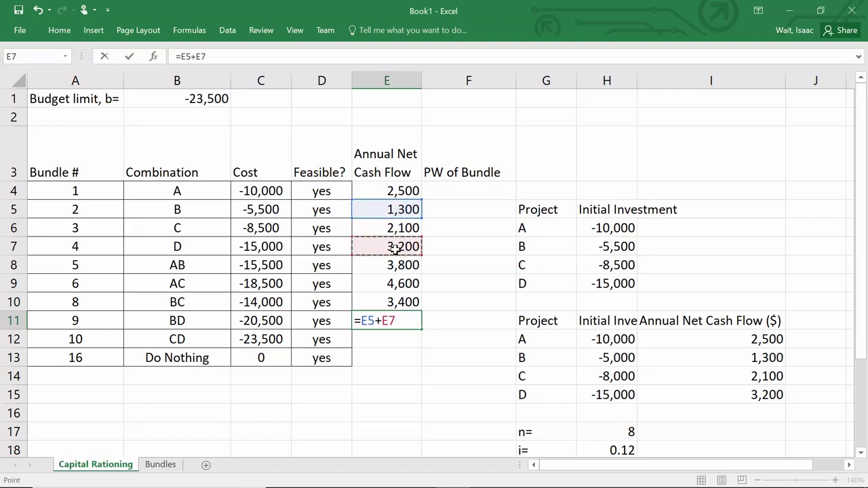
{"action": "key", "text": "Return"}
Calculate bundle CD's annual net cash flow with =E6+E7 in E12 and enter 0 for Do Nothing in E13.
{"action": "type", "text": "="}
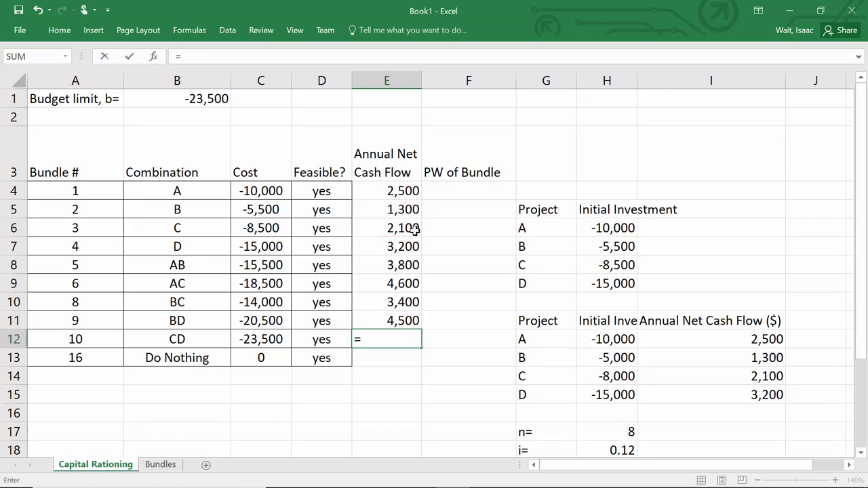
{"action": "left_click", "coordinate": [411, 228]}
{"action": "type", "text": "+"}
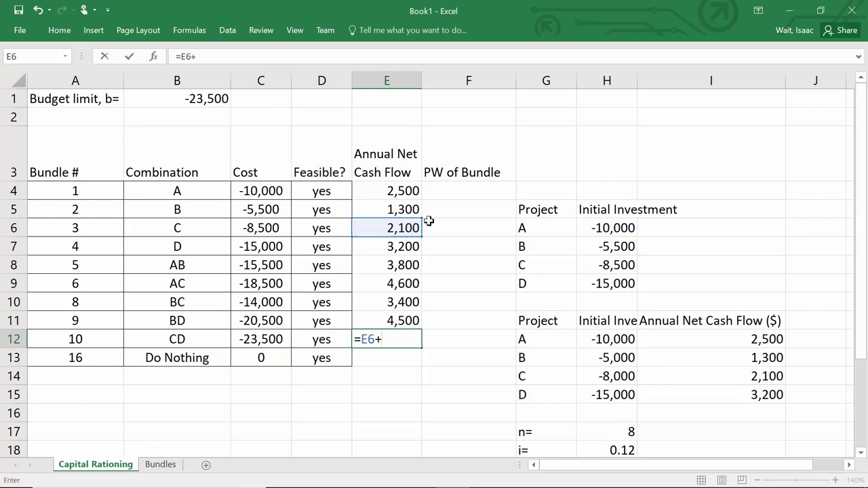
{"action": "left_click", "coordinate": [409, 246]}
{"action": "key", "text": "Return"}
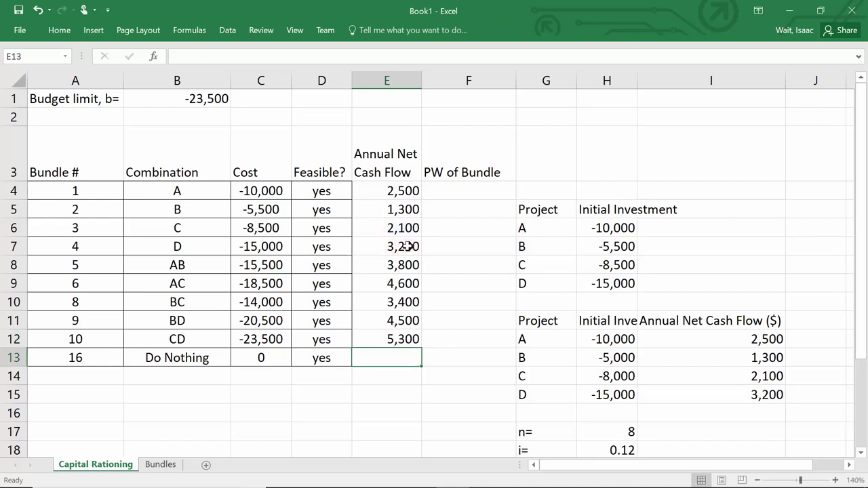
{"action": "type", "text": "0"}
{"action": "key", "text": "Return"}
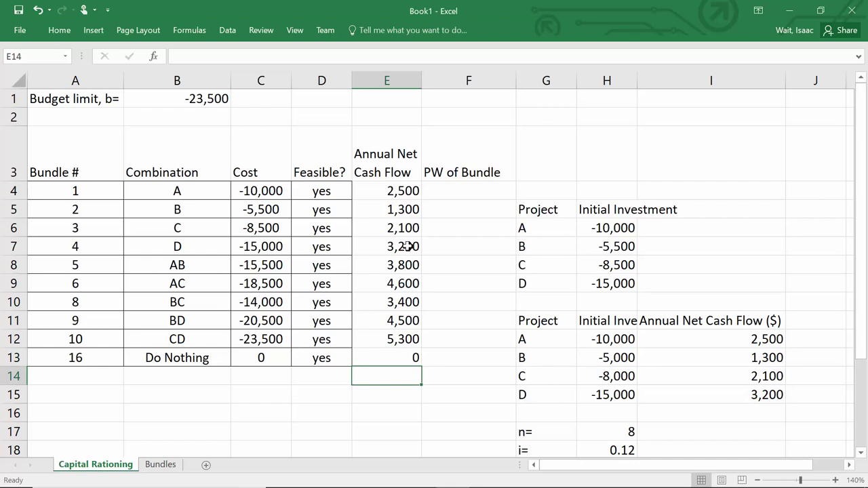
Apply all borders to the Annual Net Cash Flow and PW of Bundle cells E4:F13.
{"action": "left_click_drag", "start_coordinate": [379, 192], "coordinate": [496, 360]}
{"action": "left_click", "coordinate": [59, 30]}
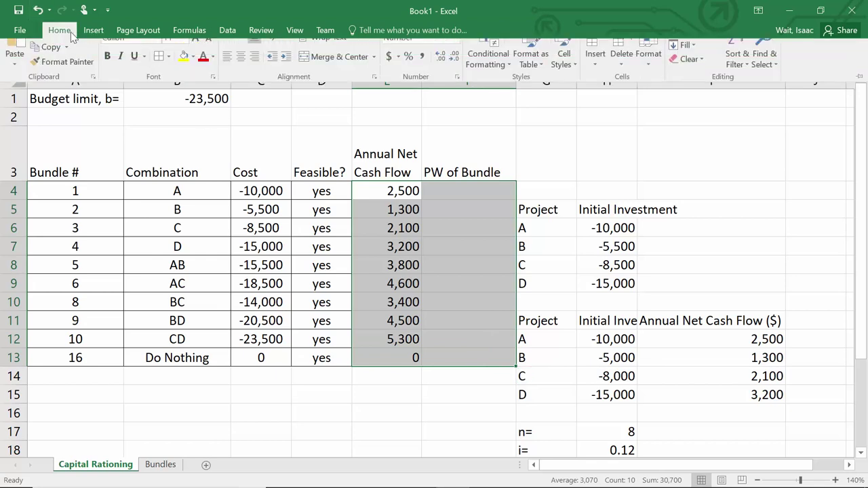
{"action": "left_click", "coordinate": [446, 354]}
{"action": "left_click", "coordinate": [653, 163]}
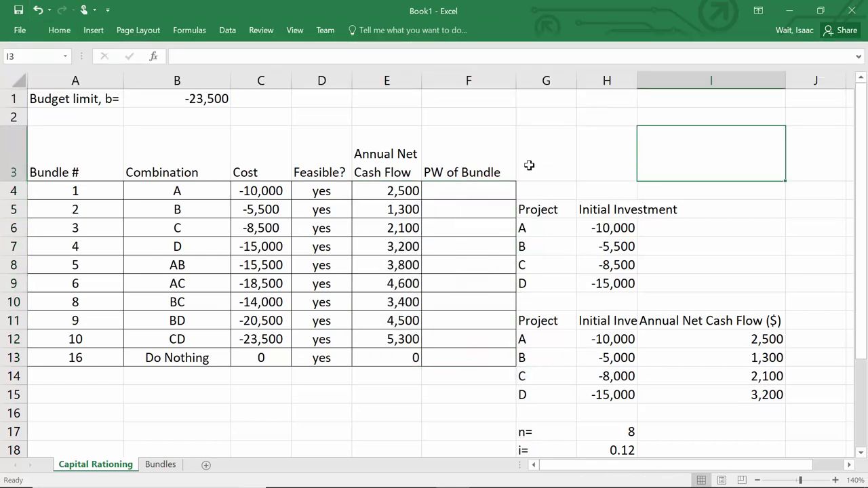
{"action": "left_click", "coordinate": [467, 190]}
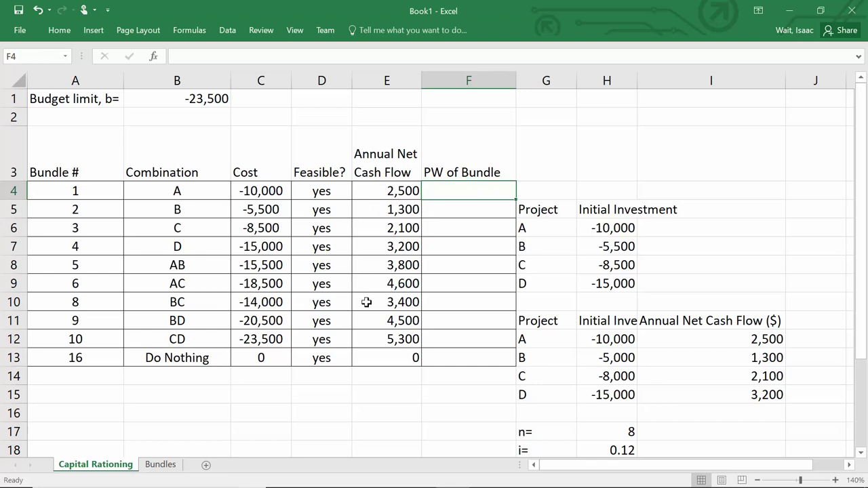
{"action": "left_click", "coordinate": [556, 430]}
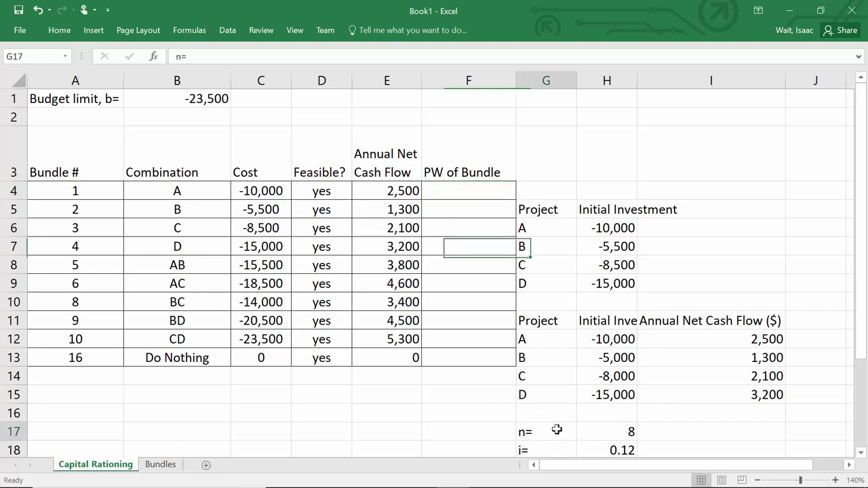
{"action": "left_click", "coordinate": [395, 191]}
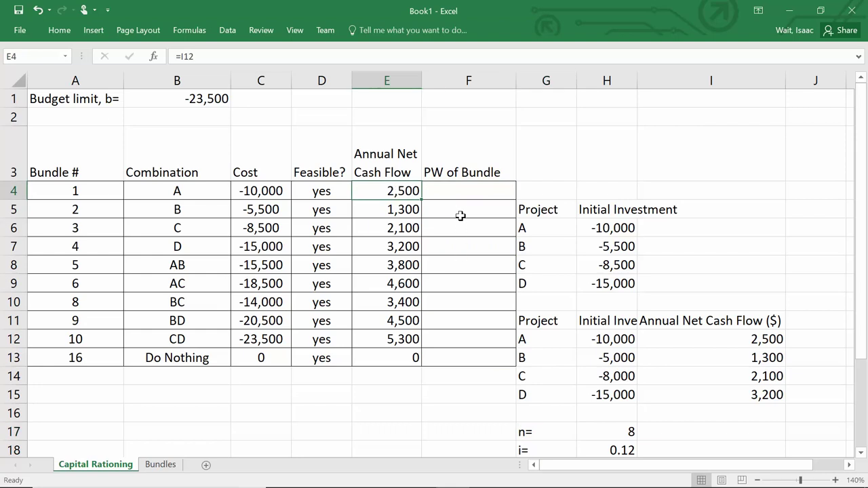
Calculate the present worth of bundle A's annual net cash flow in F4 with =PV($H$18,$H$17,-E4).
{"action": "left_click", "coordinate": [465, 187]}
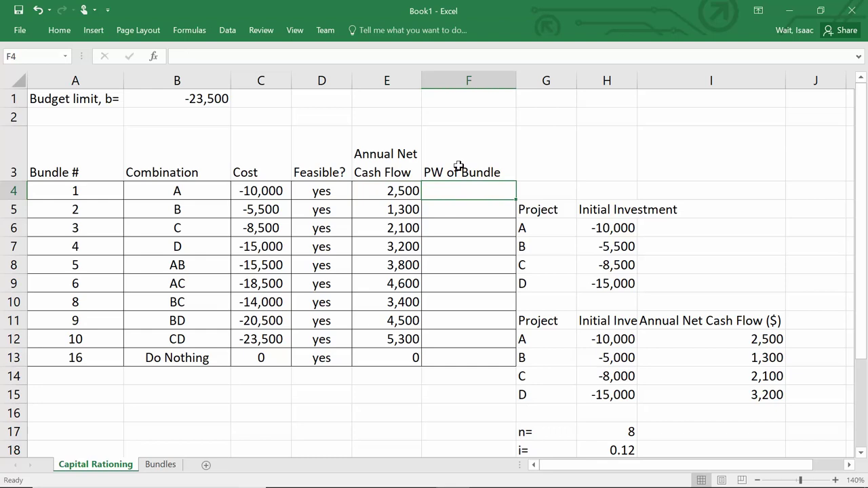
{"action": "type", "text": "="}
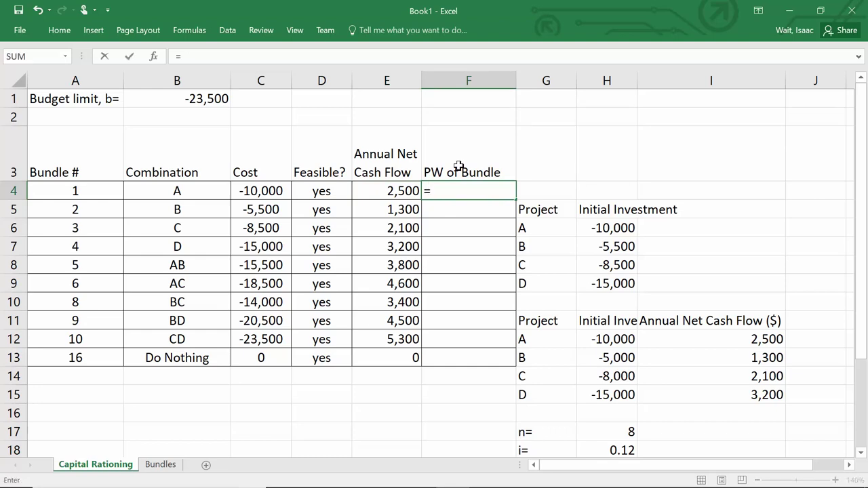
{"action": "type", "text": "PV("}
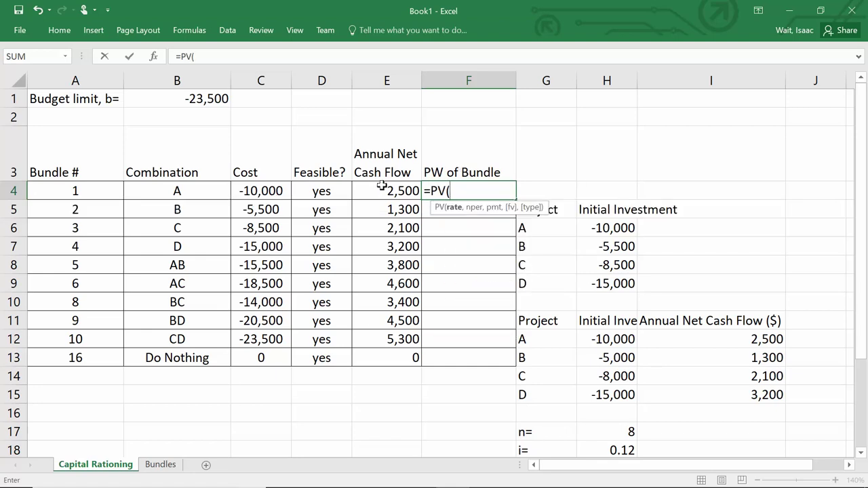
{"action": "left_click", "coordinate": [610, 447]}
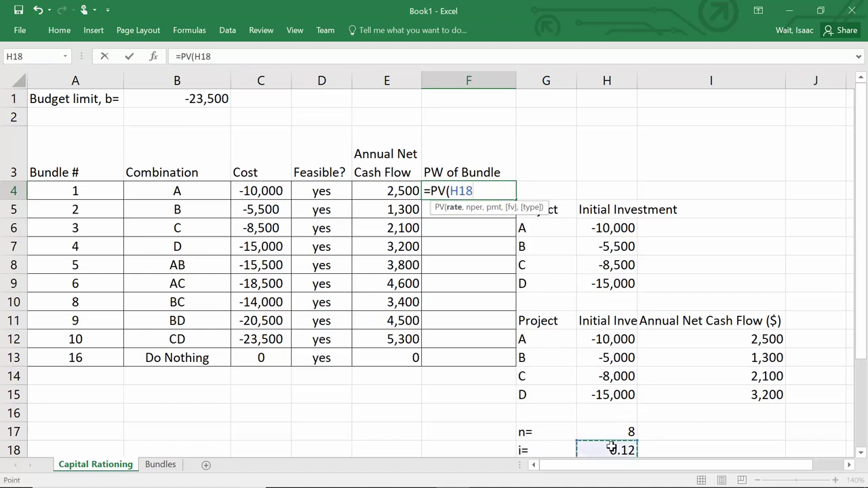
{"action": "key", "text": "F4"}
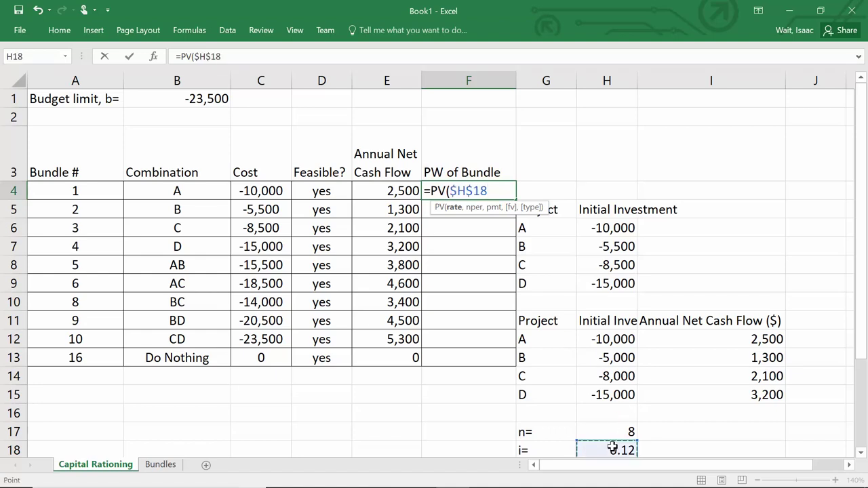
{"action": "type", "text": ","}
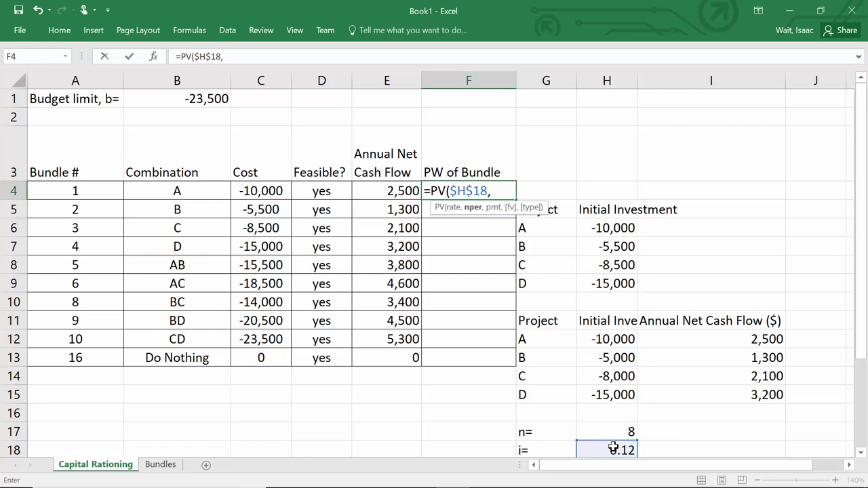
{"action": "left_click", "coordinate": [620, 432]}
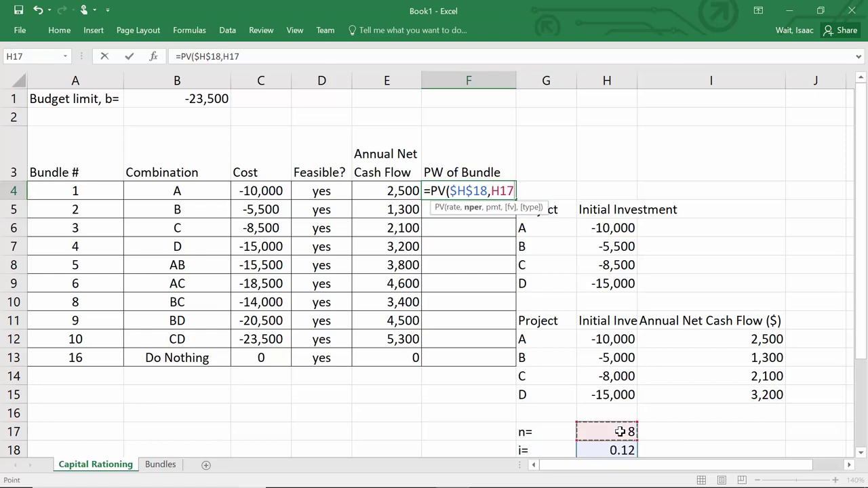
{"action": "key", "text": "F4"}
{"action": "type", "text": ",-"}
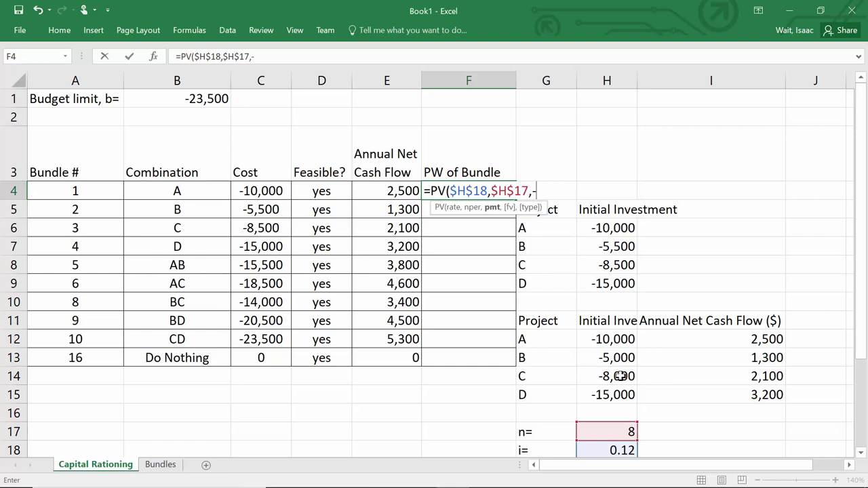
{"action": "left_click", "coordinate": [405, 192]}
{"action": "left_click", "coordinate": [405, 192]}
{"action": "type", "text": ")"}
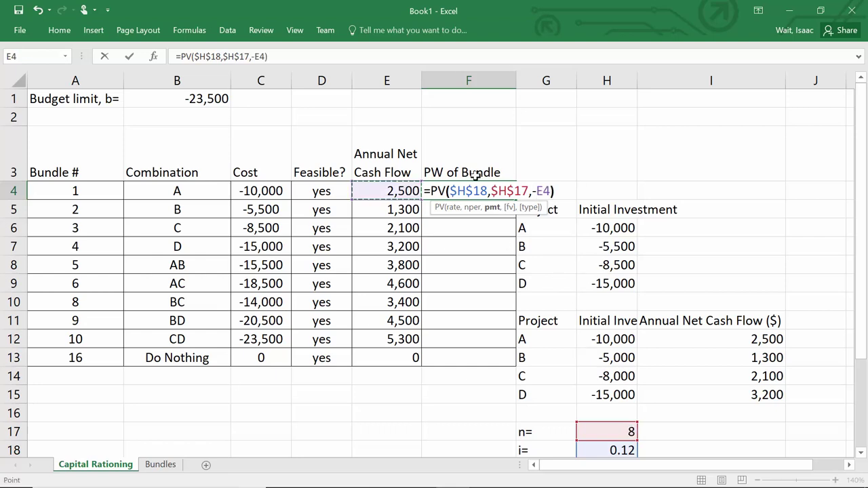
{"action": "key", "text": "Return"}
{"action": "key", "text": "Up"}
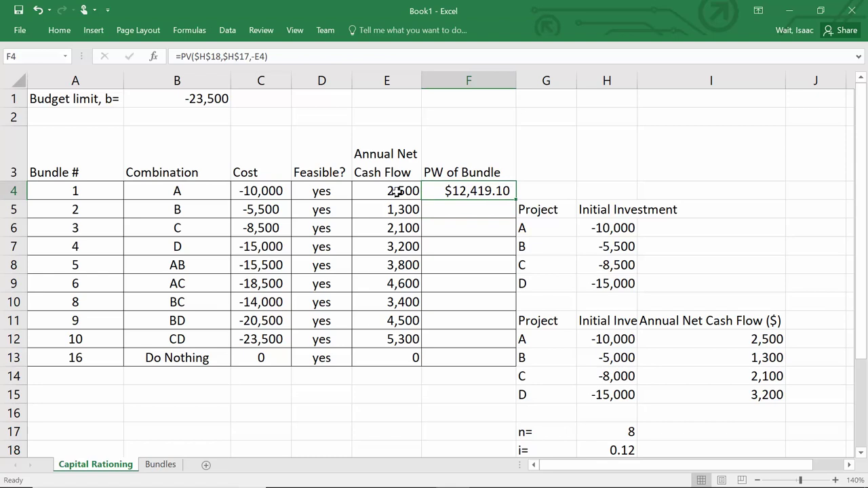
Add bundle A's cost to the present worth formula in F4, making it =PV($H$18,$H$17,-E4)+C4.
{"action": "left_click", "coordinate": [435, 177]}
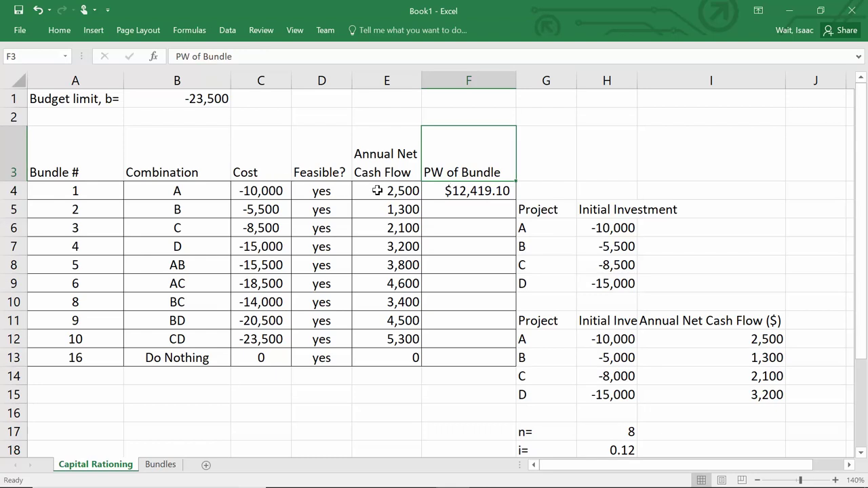
{"action": "left_click", "coordinate": [454, 191]}
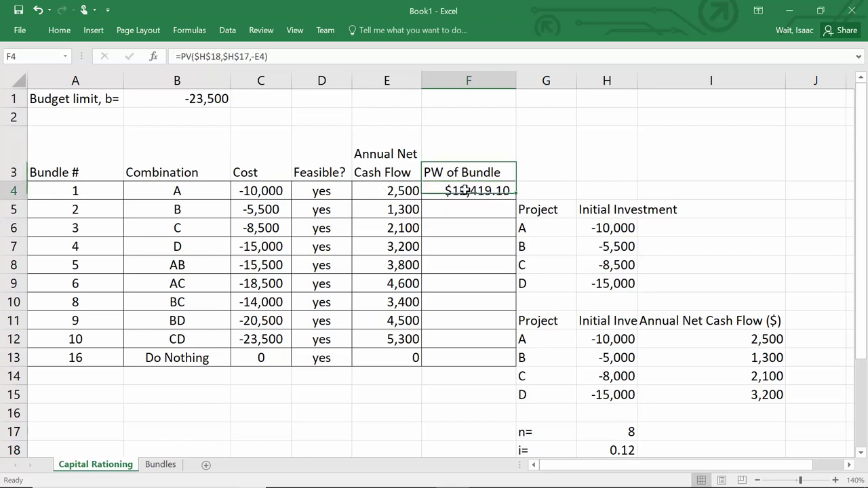
{"action": "left_click", "coordinate": [389, 59]}
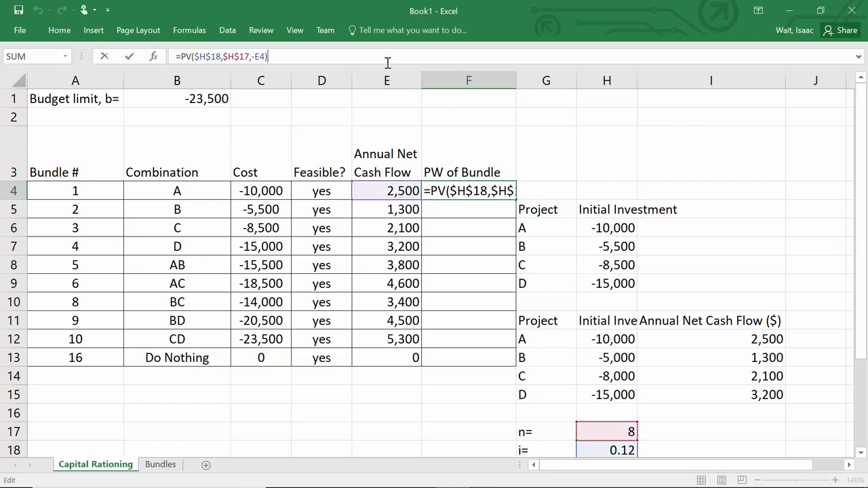
{"action": "type", "text": "+"}
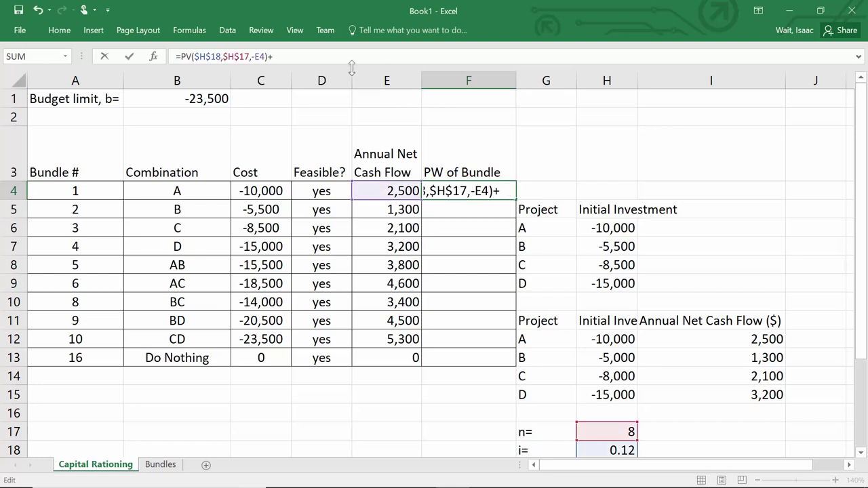
{"action": "left_click", "coordinate": [266, 191]}
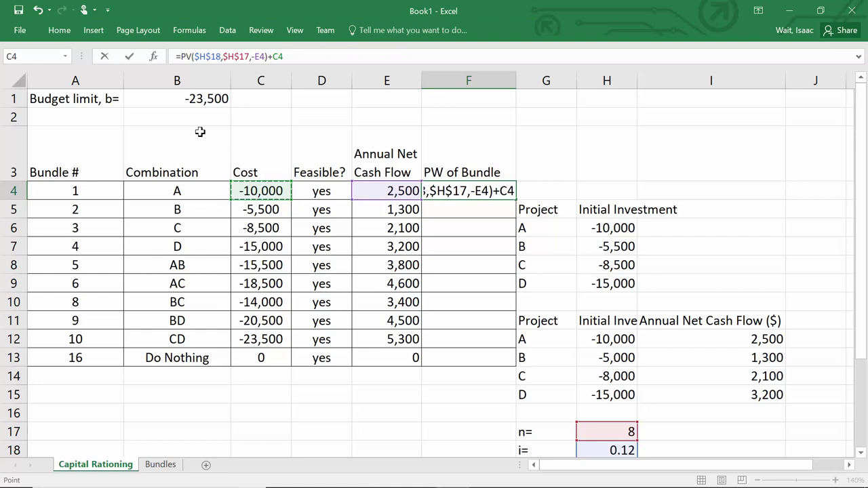
{"action": "key", "text": "Return"}
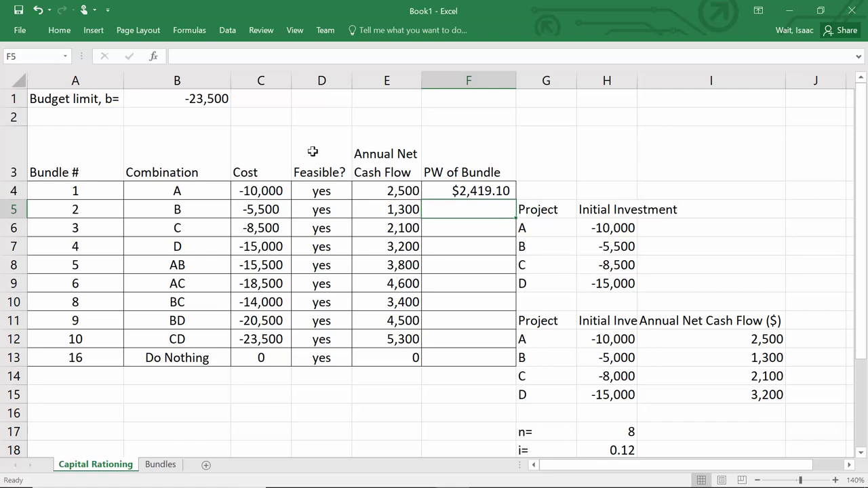
Fill the present worth formula from F4 down through the Do Nothing row, F13.
{"action": "left_click", "coordinate": [485, 190]}
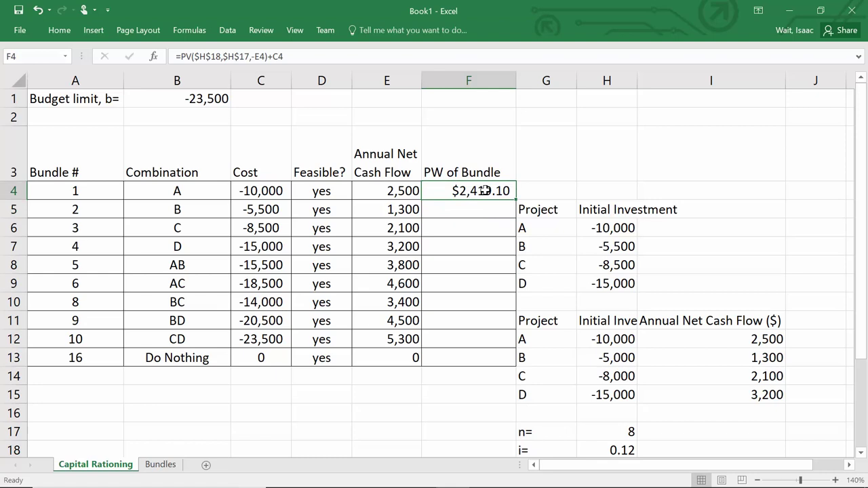
{"action": "left_click", "coordinate": [300, 58]}
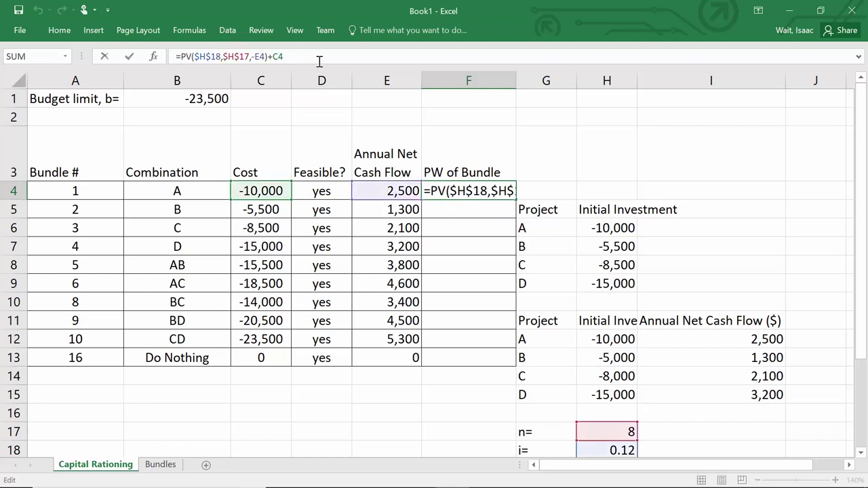
{"action": "key", "text": "Escape"}
{"action": "left_click_drag", "start_coordinate": [518, 197], "coordinate": [493, 364]}
{"action": "left_click", "coordinate": [465, 393]}
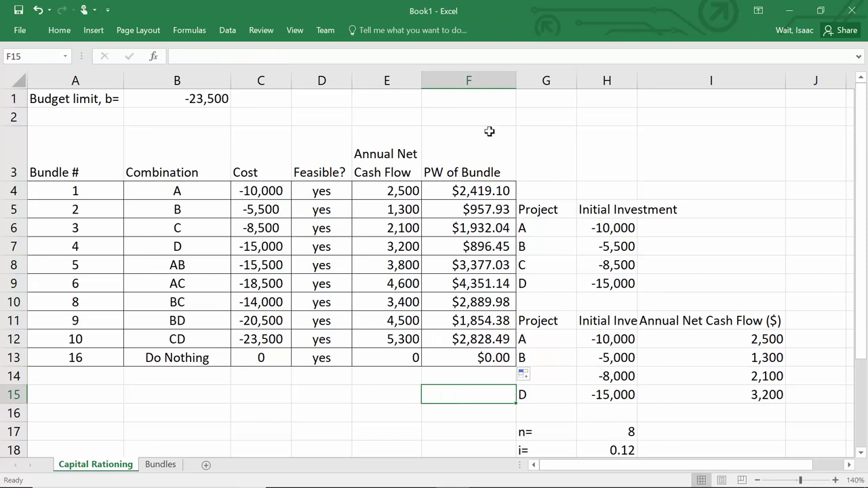
Insert a blank column G between the bundle table and the project data and make it narrower.
{"action": "right_click", "coordinate": [531, 78]}
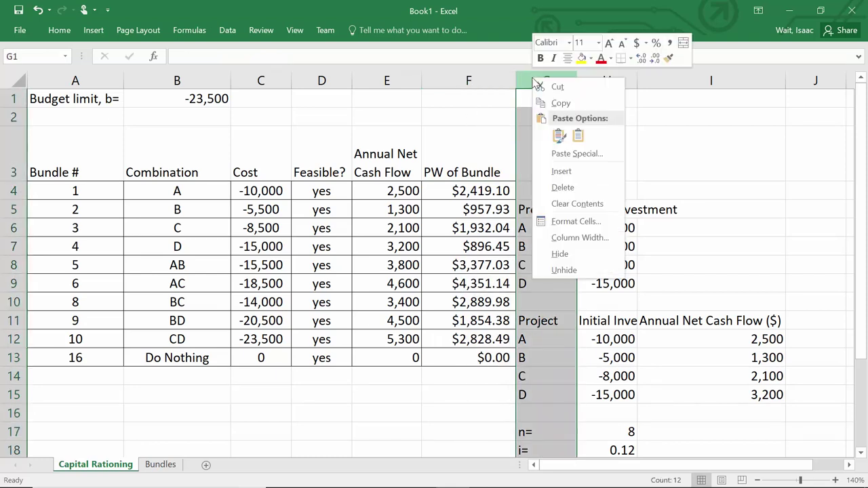
{"action": "left_click", "coordinate": [558, 172]}
{"action": "left_click_drag", "start_coordinate": [610, 80], "coordinate": [544, 95]}
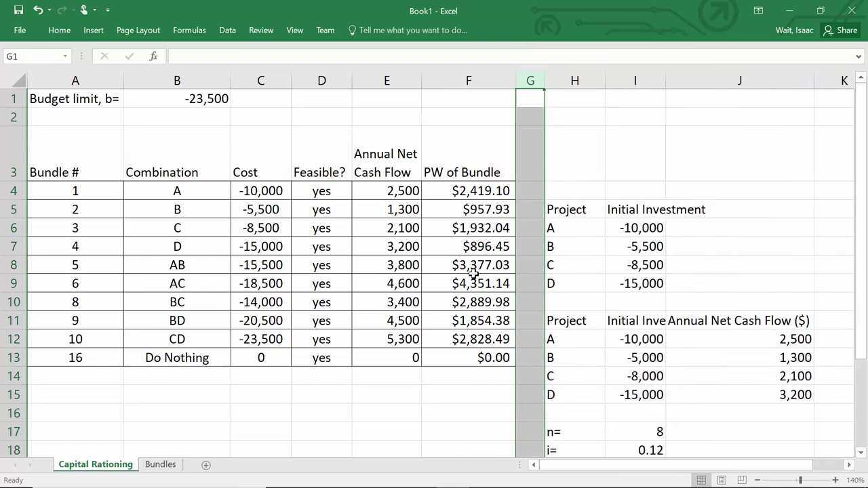
{"action": "left_click", "coordinate": [389, 373]}
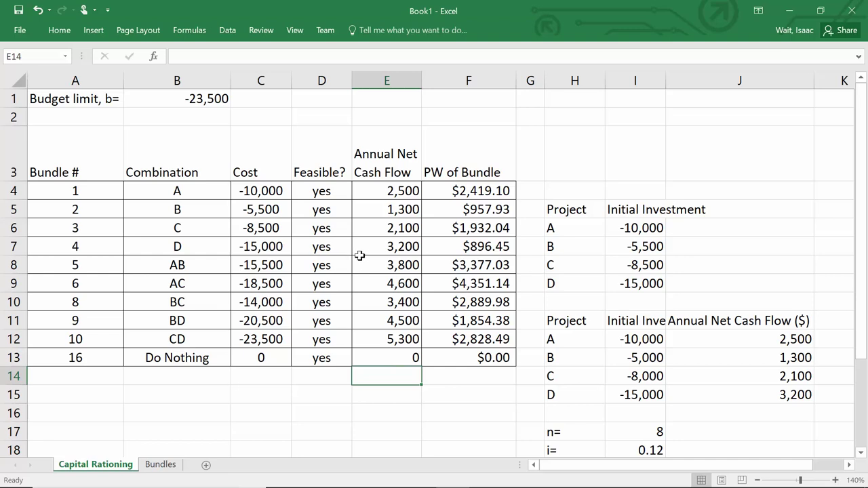
Center the contents of the PW of Bundle column F horizontally.
{"action": "left_click", "coordinate": [474, 75]}
{"action": "left_click", "coordinate": [59, 30]}
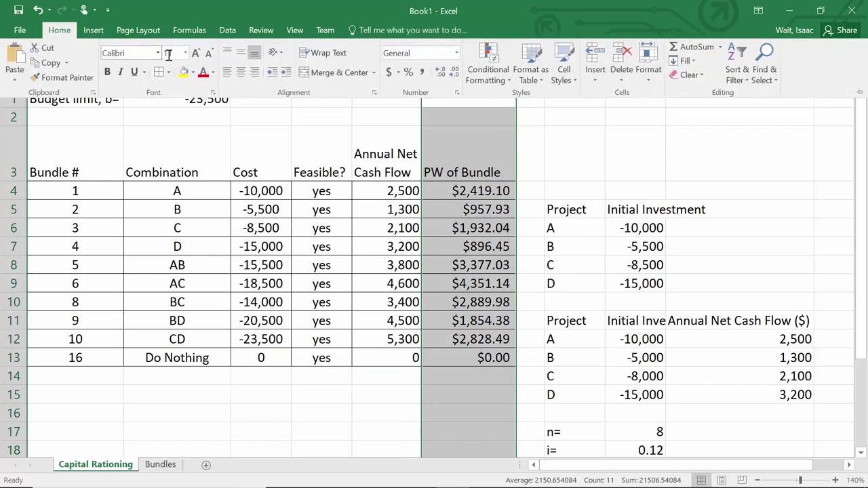
{"action": "left_click", "coordinate": [243, 75]}
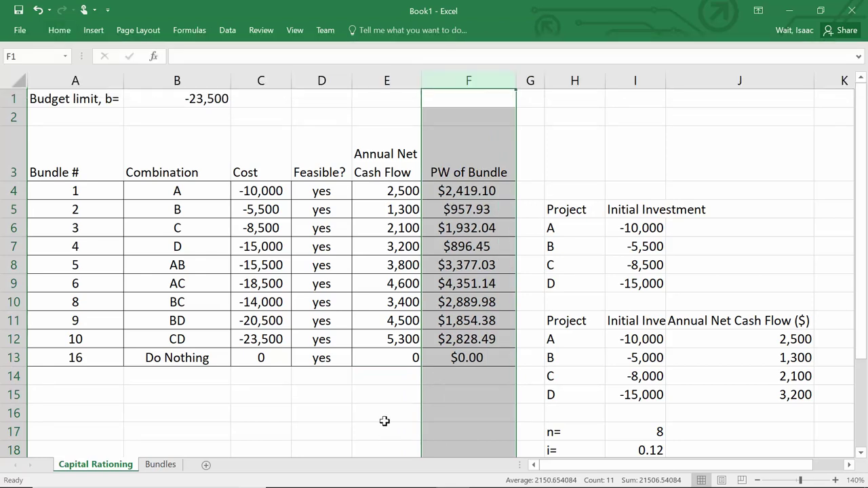
{"action": "left_click", "coordinate": [387, 413]}
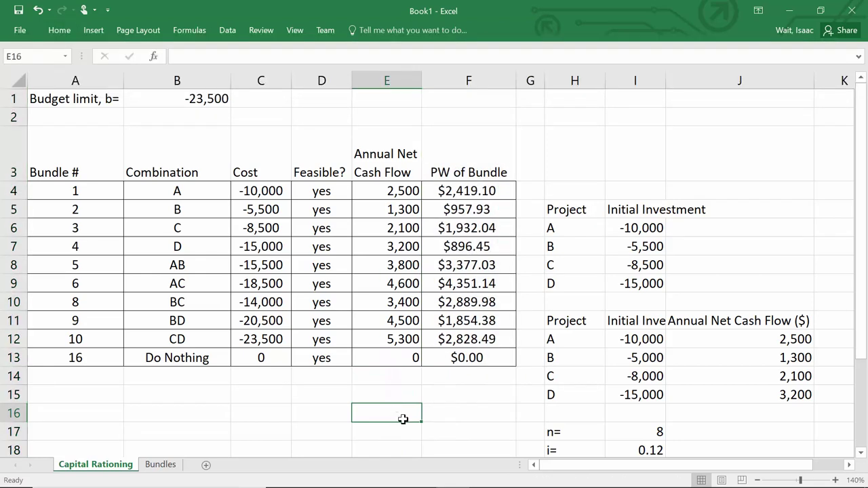
Find the highest bundle present worth in F15 with =MAX(F4:F13) and select the matching cell in the PW of Bundle column.
{"action": "left_click", "coordinate": [444, 398]}
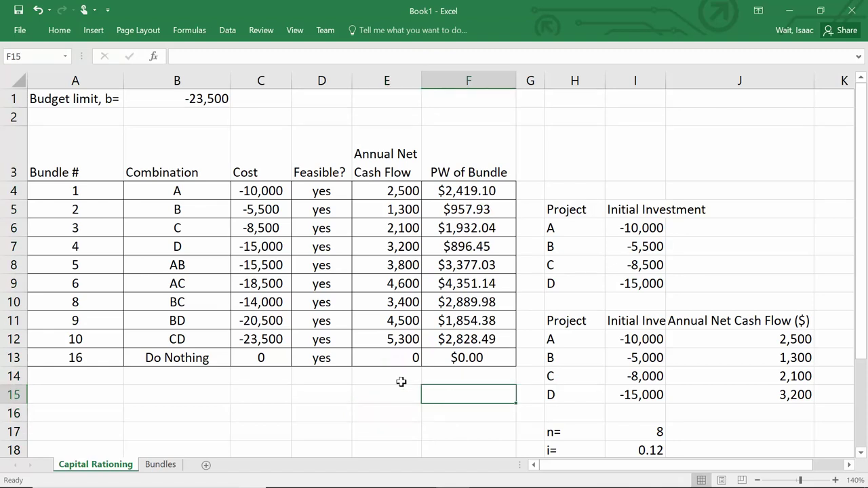
{"action": "type", "text": "=max("}
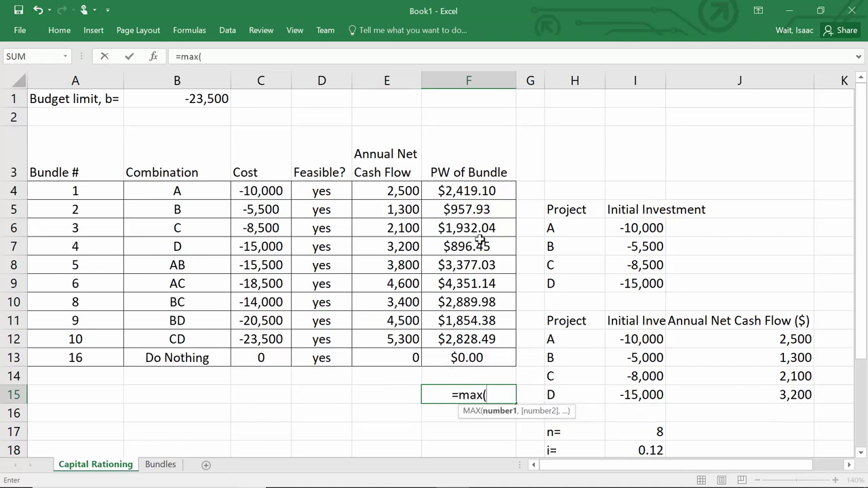
{"action": "left_click_drag", "start_coordinate": [494, 192], "coordinate": [471, 355]}
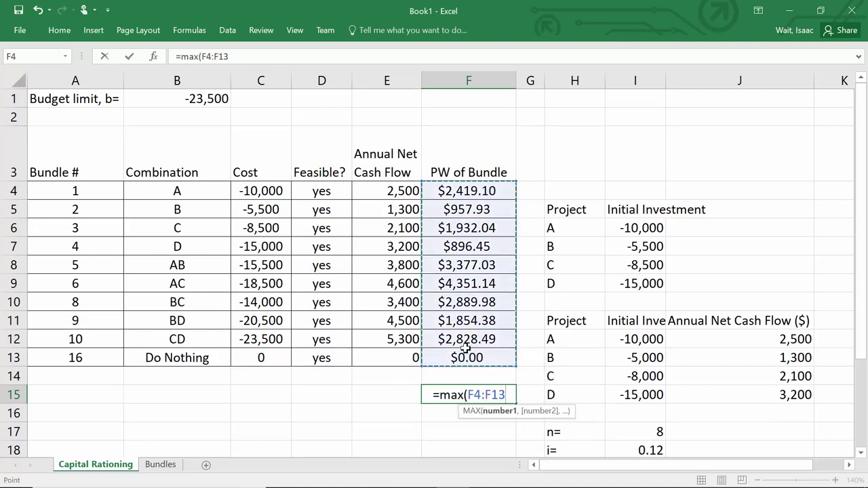
{"action": "type", "text": ")"}
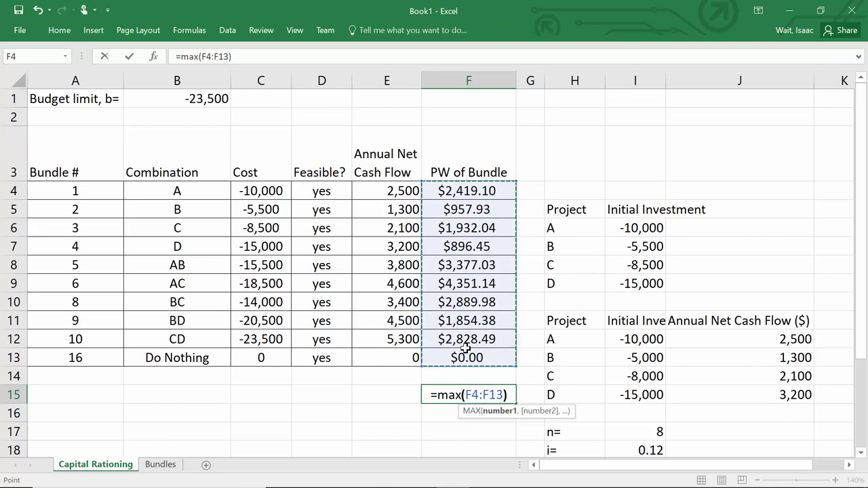
{"action": "key", "text": "Return"}
{"action": "key", "text": "Up"}
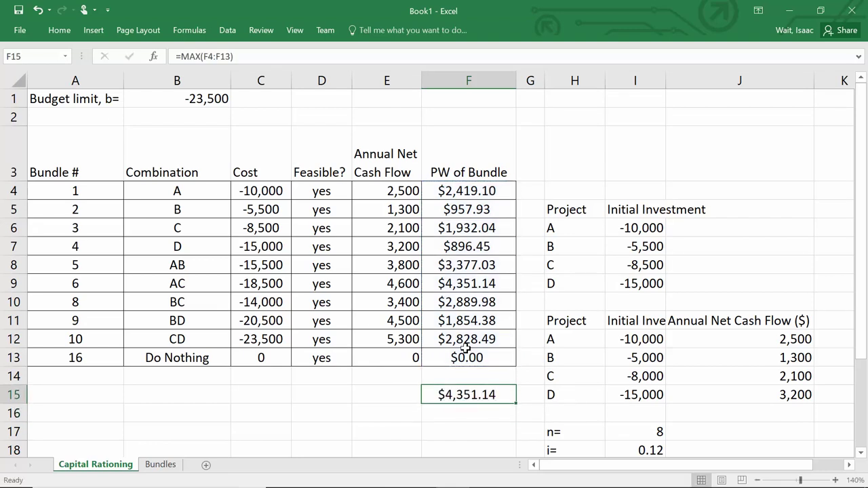
{"action": "left_click", "coordinate": [490, 287]}
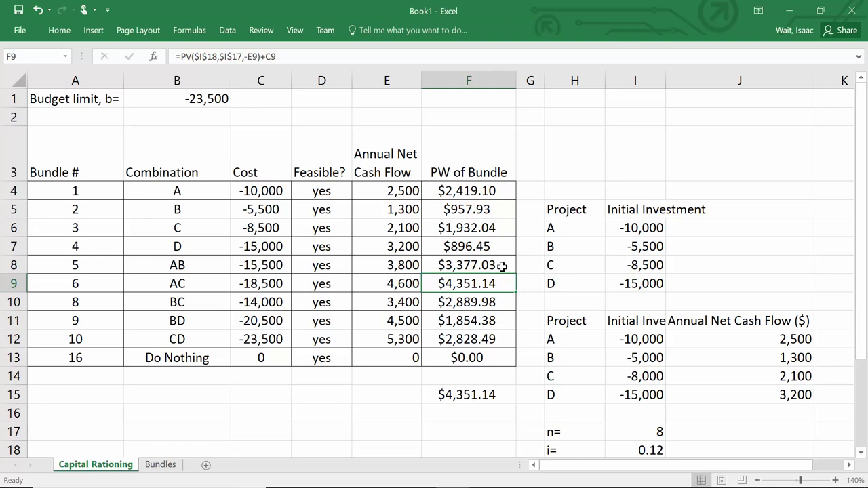
Create a conditional formatting rule for F4:F13 that formats only values ranked in the top 1.
{"action": "left_click_drag", "start_coordinate": [484, 192], "coordinate": [456, 357]}
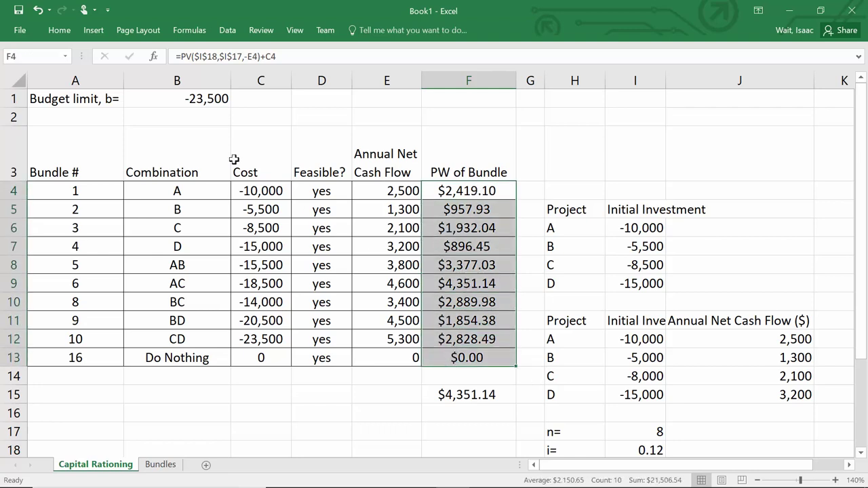
{"action": "left_click", "coordinate": [59, 30]}
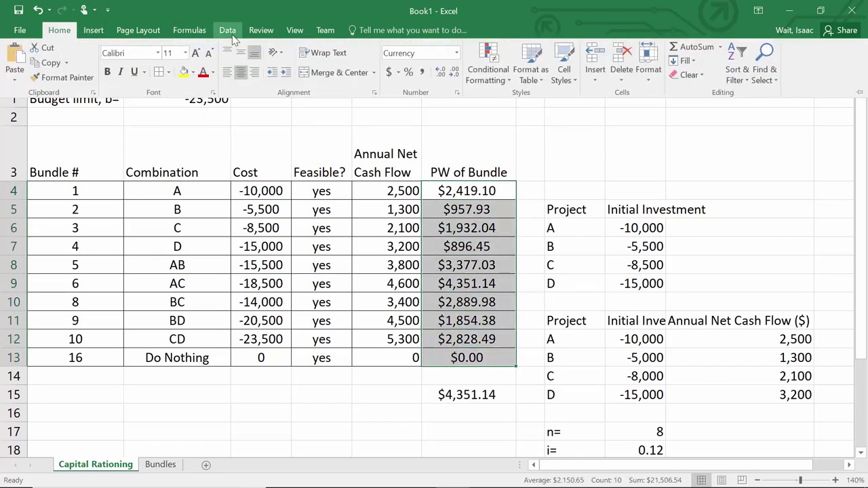
{"action": "left_click", "coordinate": [503, 80]}
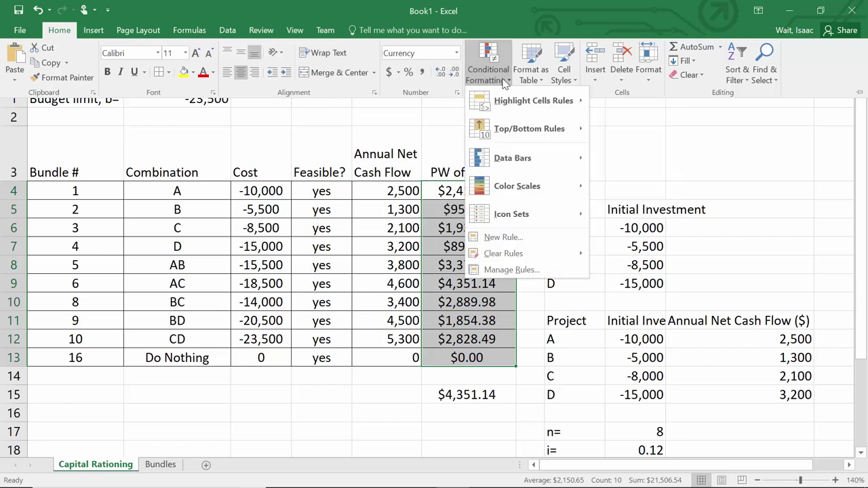
{"action": "left_click", "coordinate": [505, 239]}
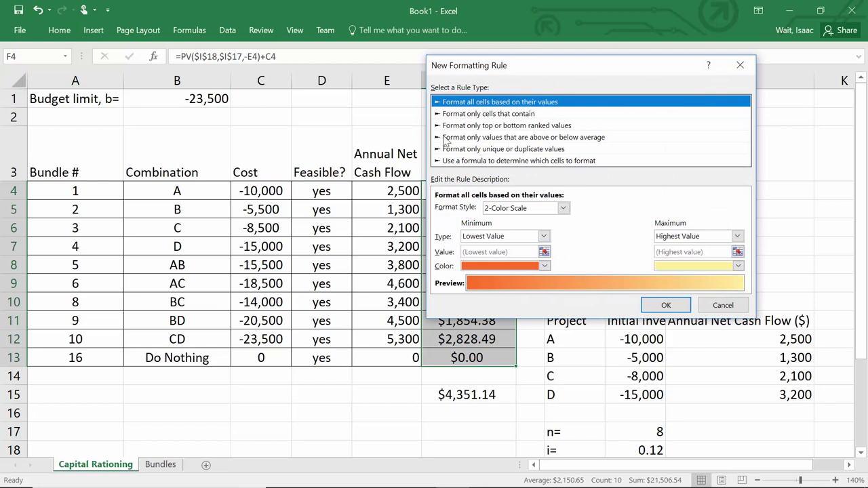
{"action": "left_click", "coordinate": [485, 125]}
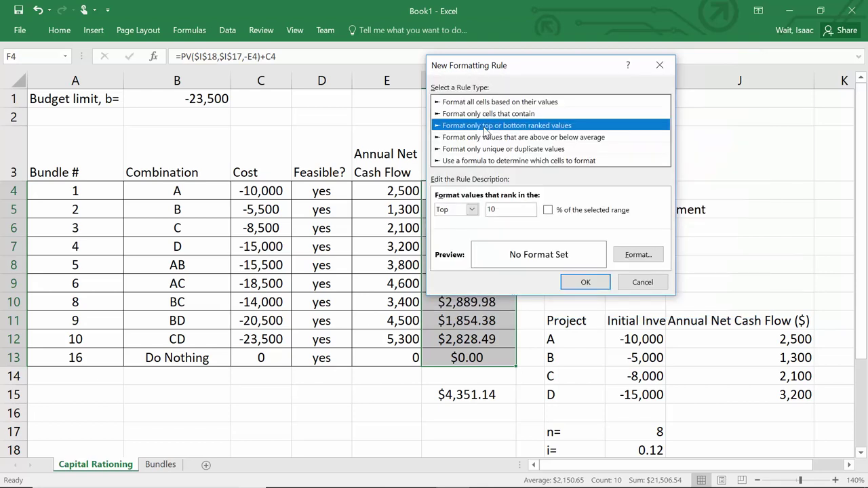
{"action": "left_click_drag", "start_coordinate": [516, 211], "coordinate": [469, 213]}
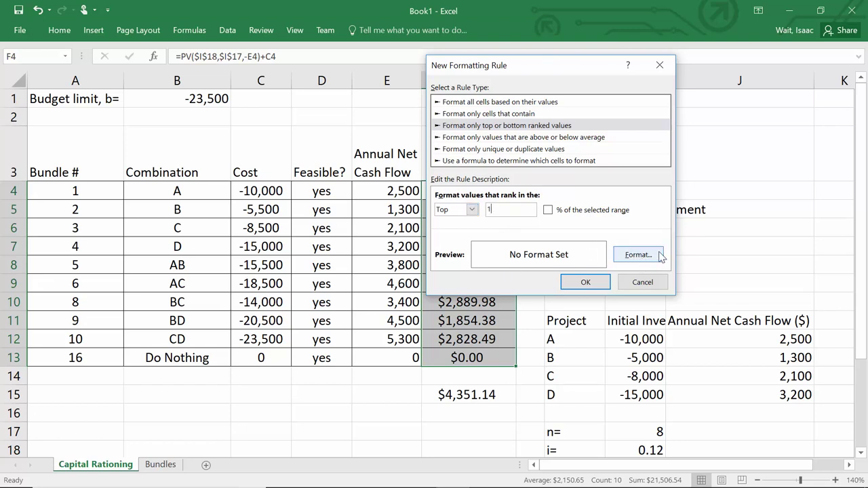
Set the top-ranked value rule's font style to Bold and apply the rule to the PW of Bundle values.
{"action": "left_click", "coordinate": [633, 260]}
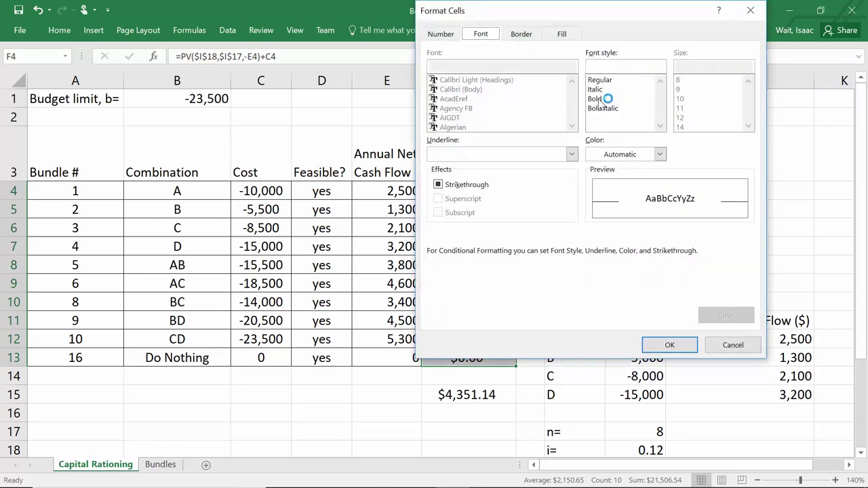
{"action": "left_click", "coordinate": [600, 99]}
{"action": "left_click", "coordinate": [669, 344]}
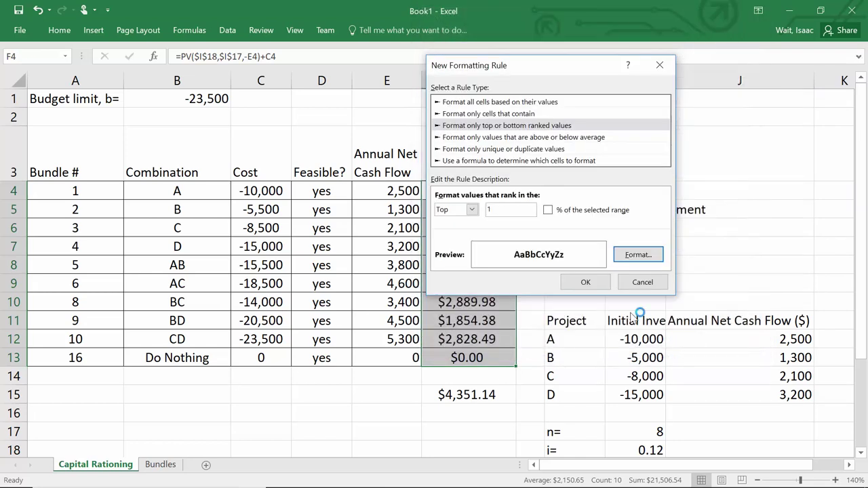
{"action": "left_click", "coordinate": [586, 282]}
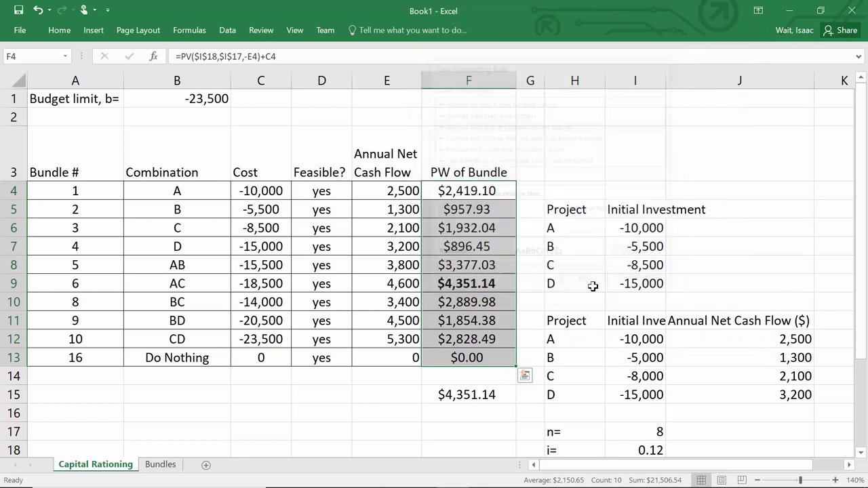
{"action": "left_click", "coordinate": [389, 408]}
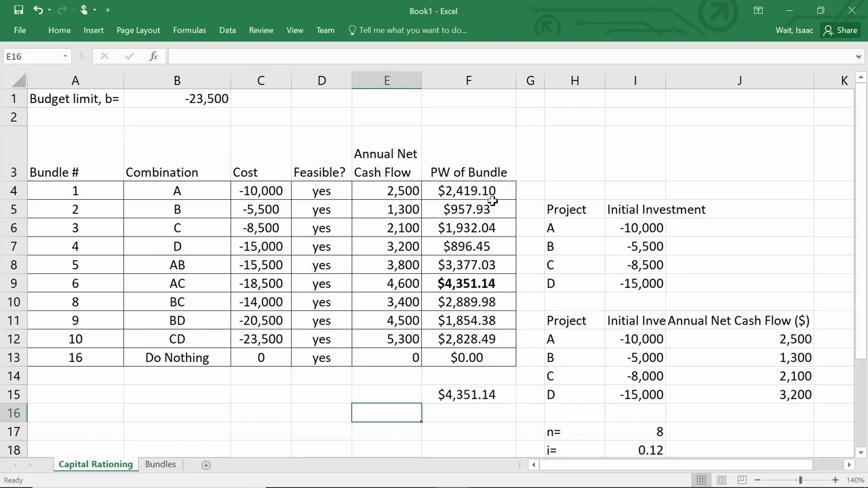
Switch to PowerPoint to review the "Which bundle should be selected?" question on the ICE – Part 2 (Selection) slide, and return to Excel.
{"action": "left_click", "coordinate": [385, 475]}
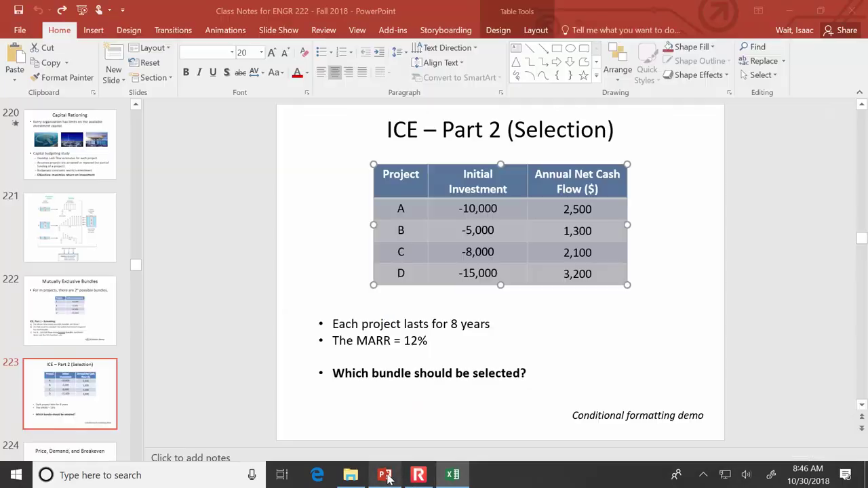
{"action": "left_click_drag", "start_coordinate": [333, 375], "coordinate": [535, 378]}
{"action": "mouse_move", "coordinate": [384, 485]}
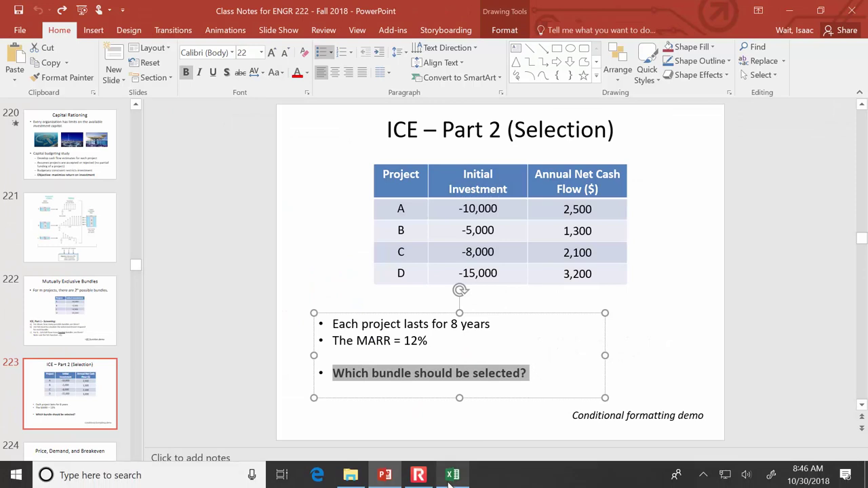
{"action": "left_click", "coordinate": [452, 478]}
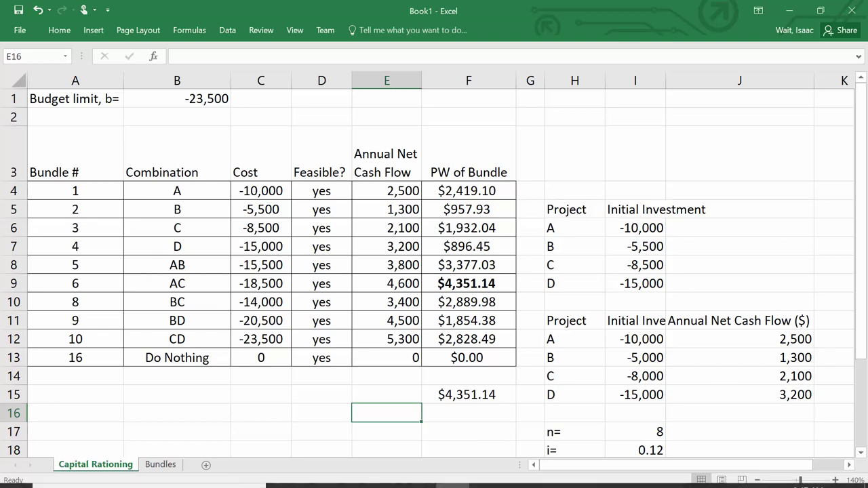
{"action": "mouse_move", "coordinate": [452, 474]}
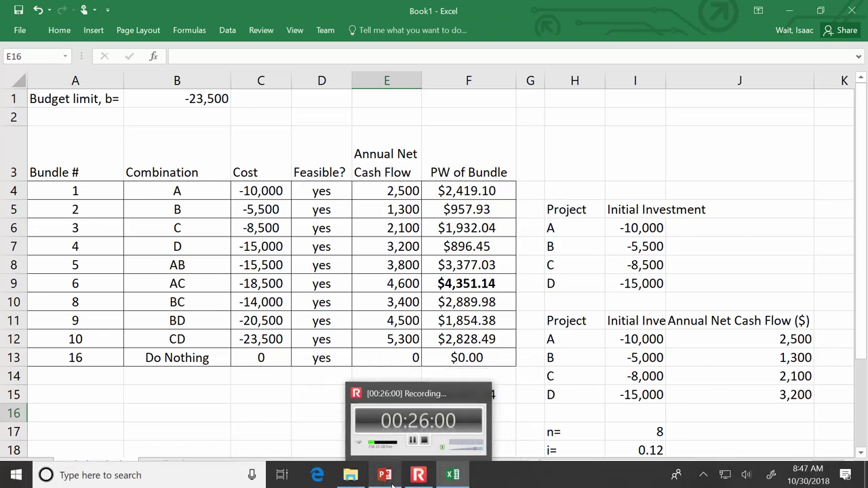
{"action": "left_click", "coordinate": [416, 476]}
{"action": "left_click", "coordinate": [148, 115]}
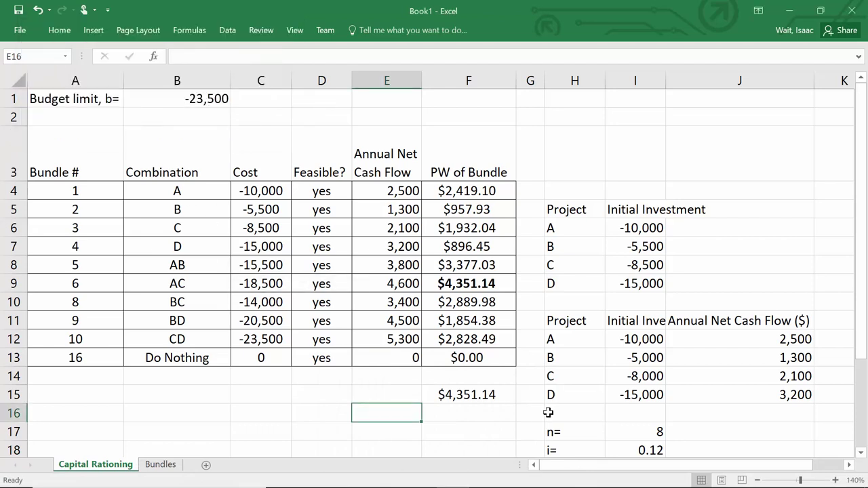